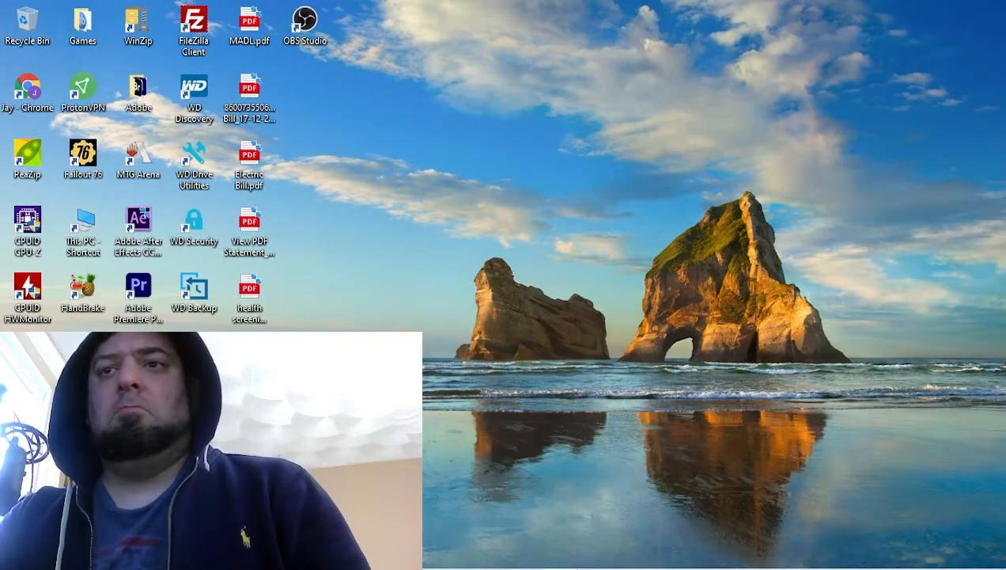
Step: Open YouTube in the browser and look over the MTG Attitude channel's home page
left_click(489, 554)
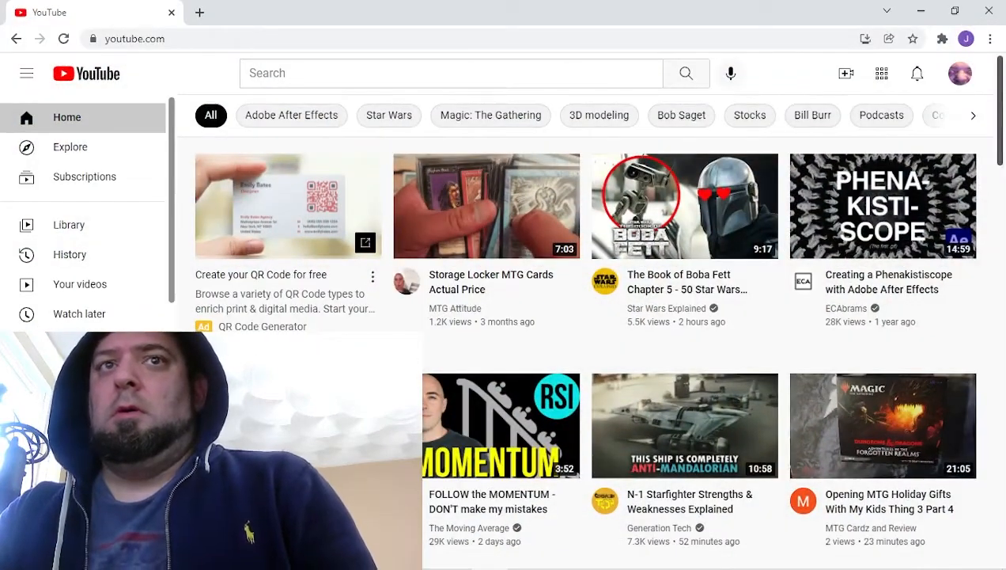
scroll(83, 364, "down", 1)
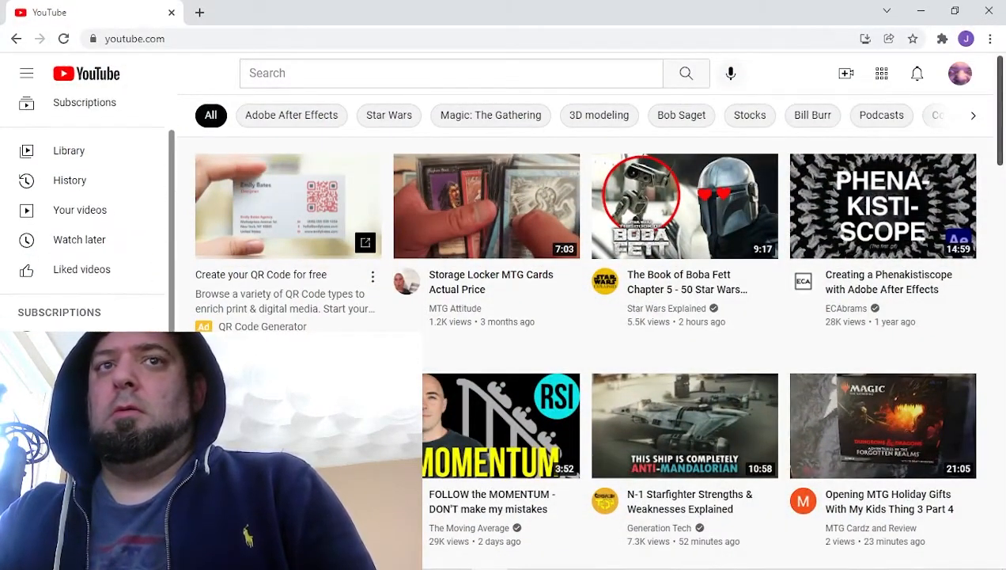
left_click(84, 372)
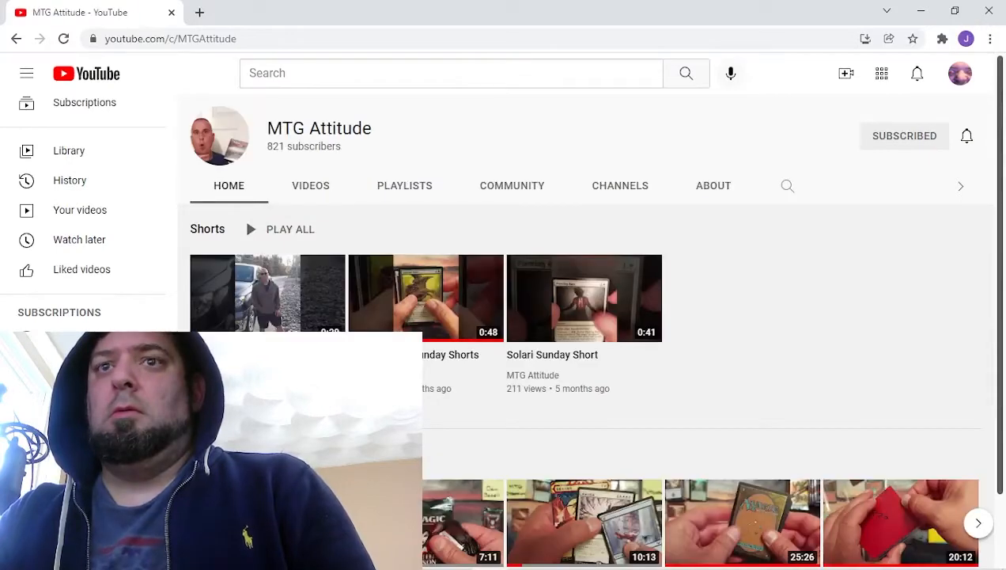
scroll(244, 134, "down", 1)
scroll(268, 439, "up", 1)
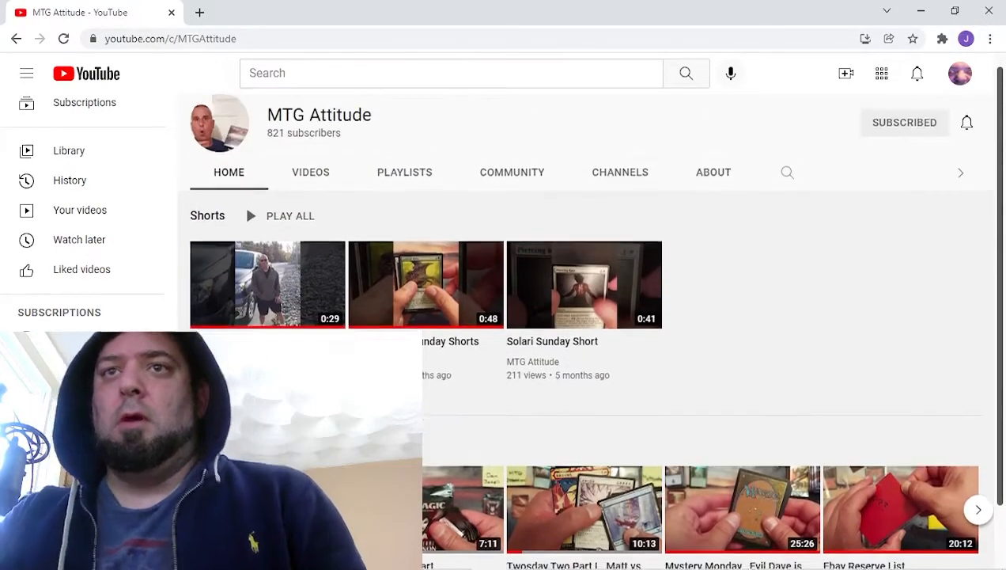
scroll(267, 439, "down", 1)
left_click(268, 439)
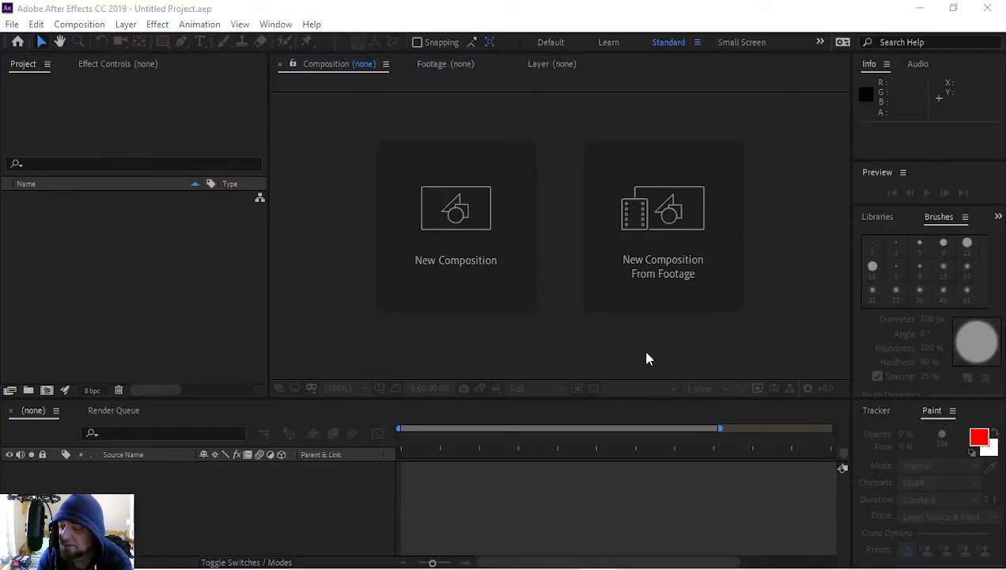
Step: In After Effects, dismiss the Home screen and create a 1920 × 1080 composition, 30.009 fps, 0:00:30:10 long, named Comp 1
left_click(900, 306)
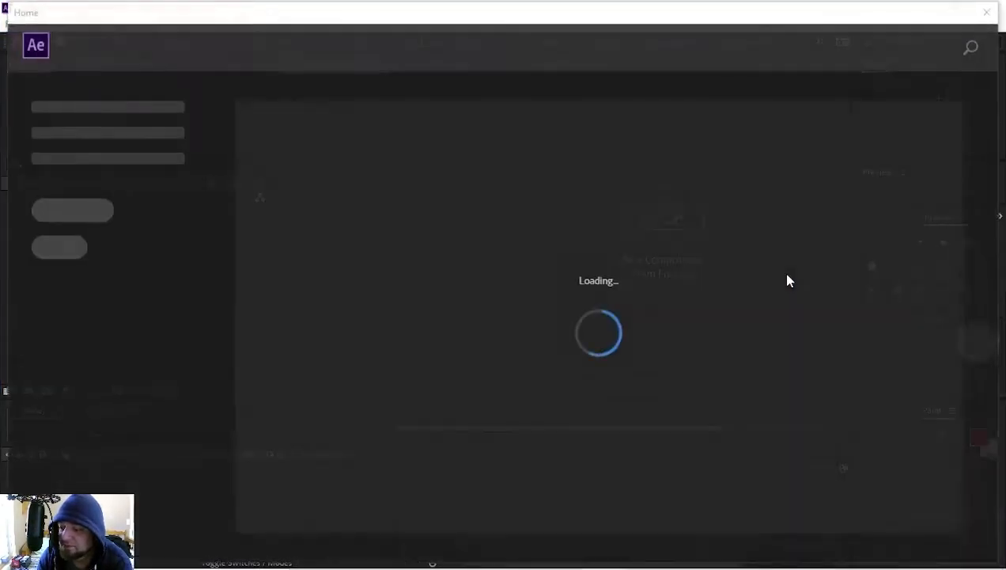
left_click(989, 10)
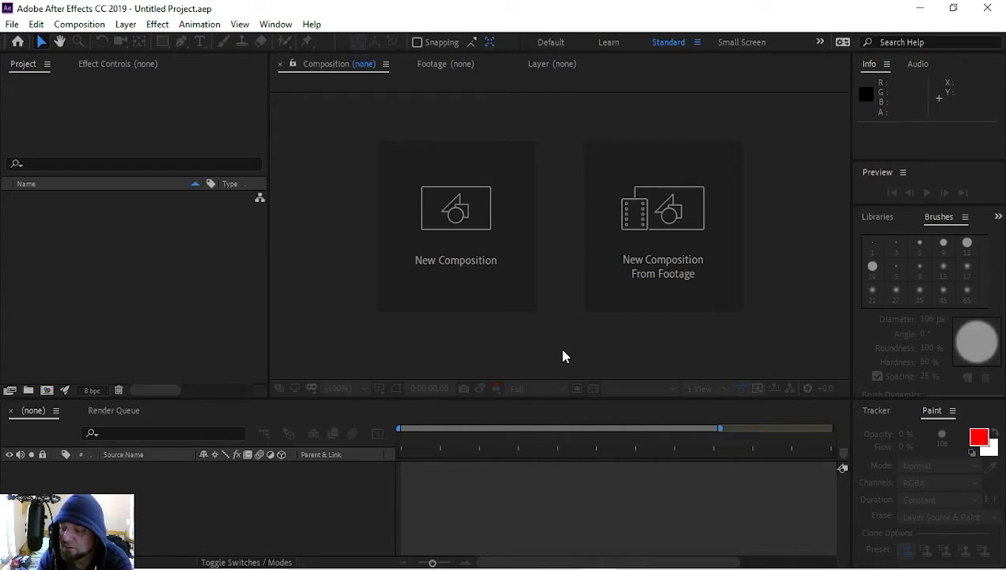
left_click(506, 301)
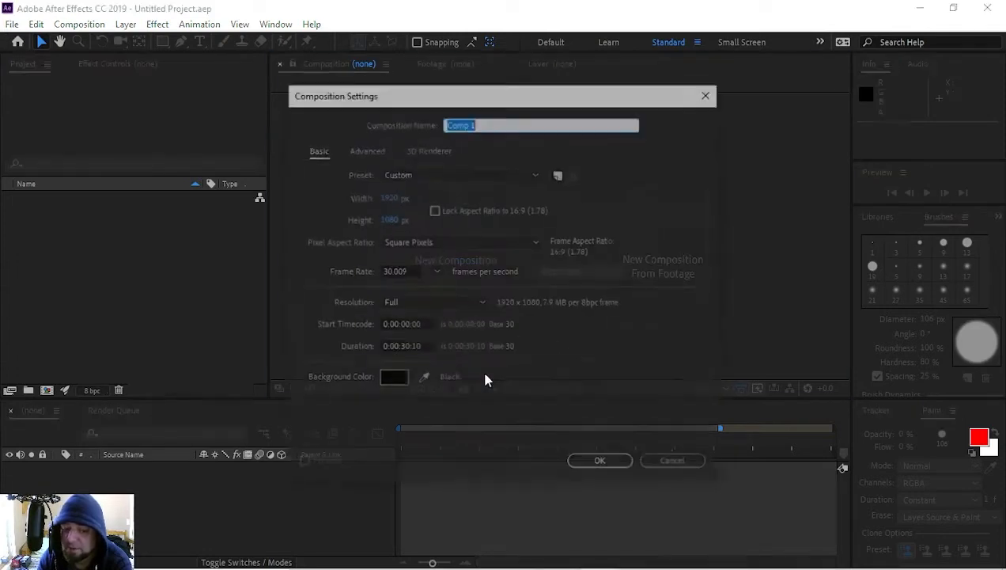
left_click(603, 467)
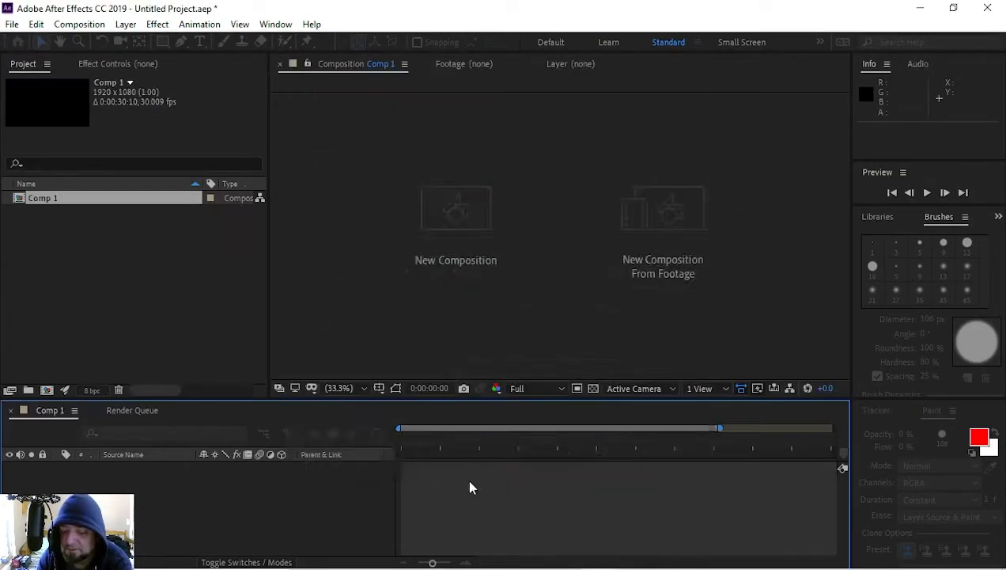
right_click(76, 228)
left_click(142, 285)
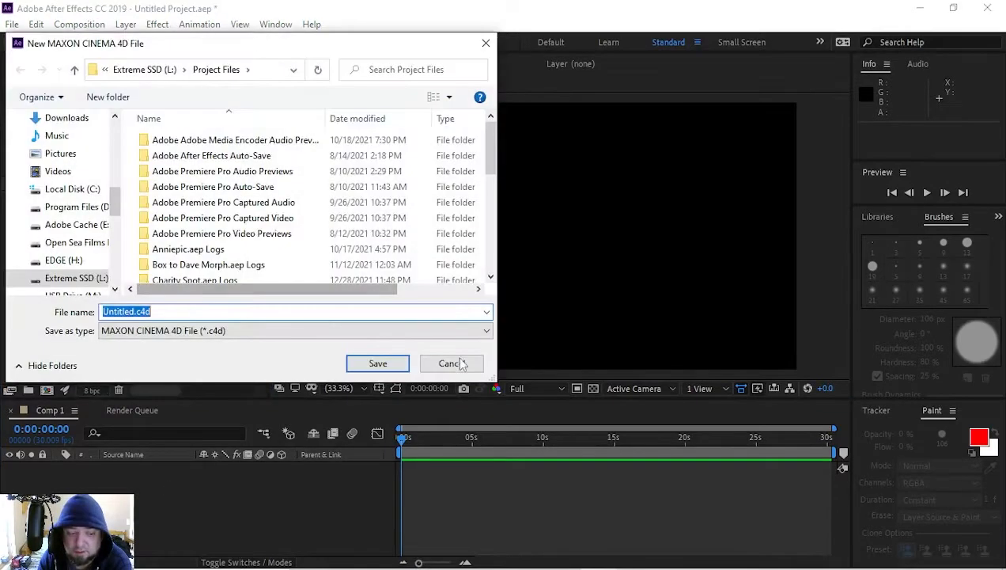
left_click(463, 364)
Step: Start a file import and browse the Extreme SSD (L:) drive to the green-screen footage
right_click(190, 261)
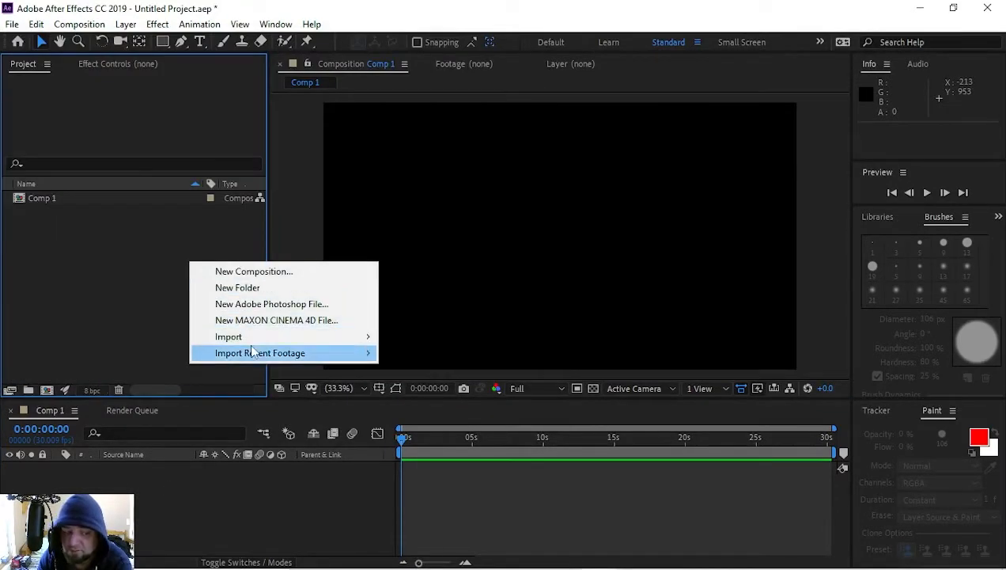
mouse_move(301, 338)
left_click(451, 340)
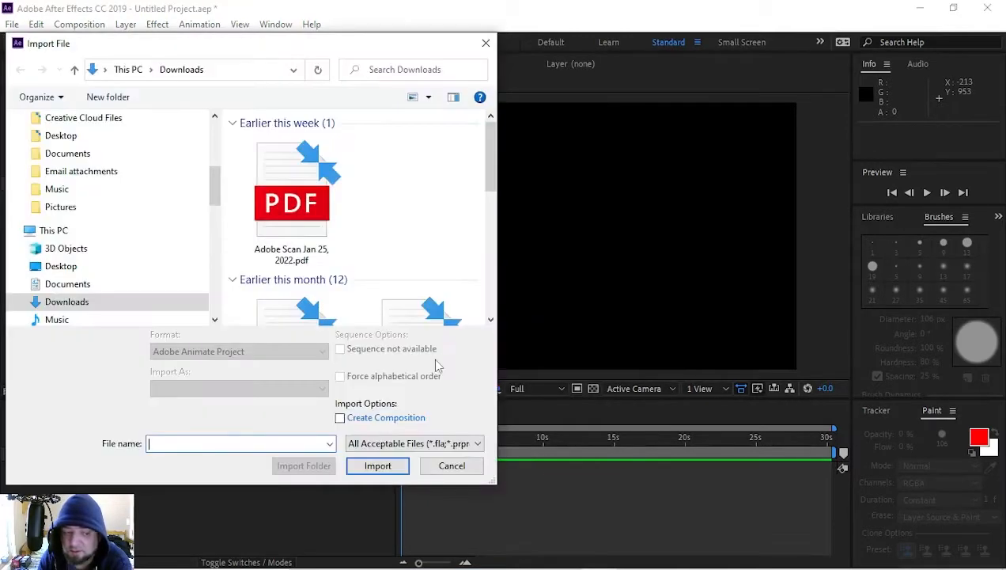
scroll(135, 274, "down", 5)
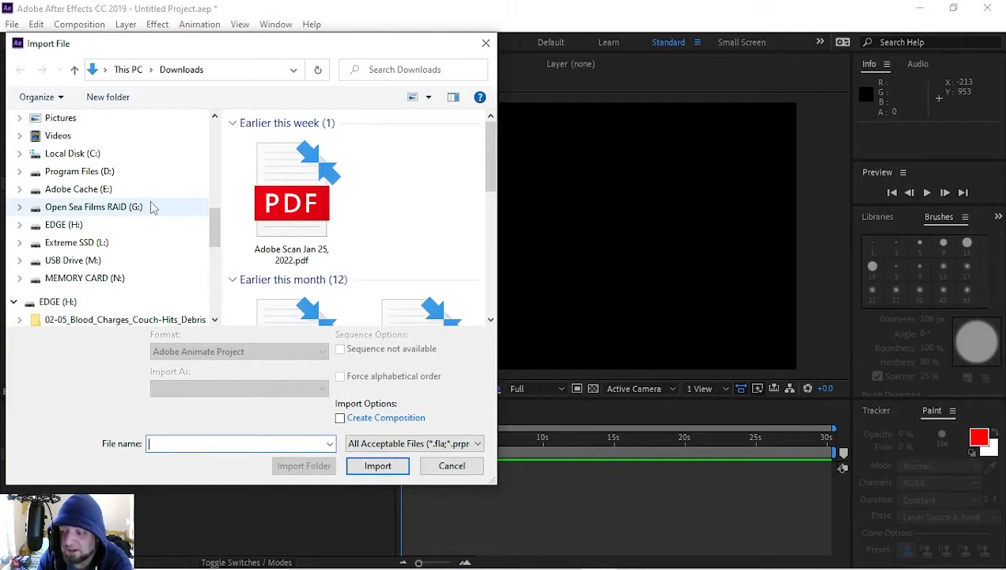
left_click(147, 242)
scroll(388, 301, "down", 3)
scroll(388, 300, "down", 5)
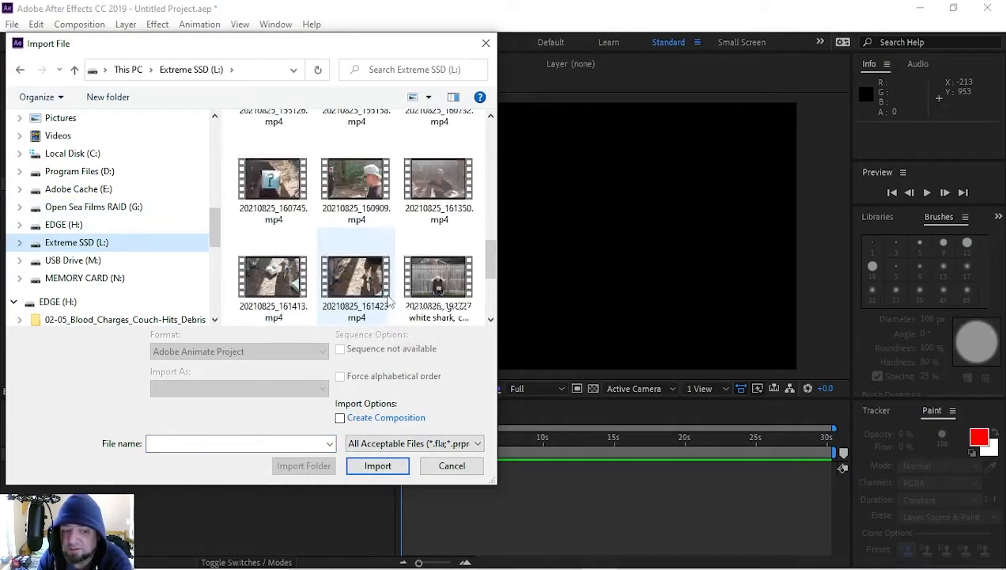
scroll(388, 296, "down", 1)
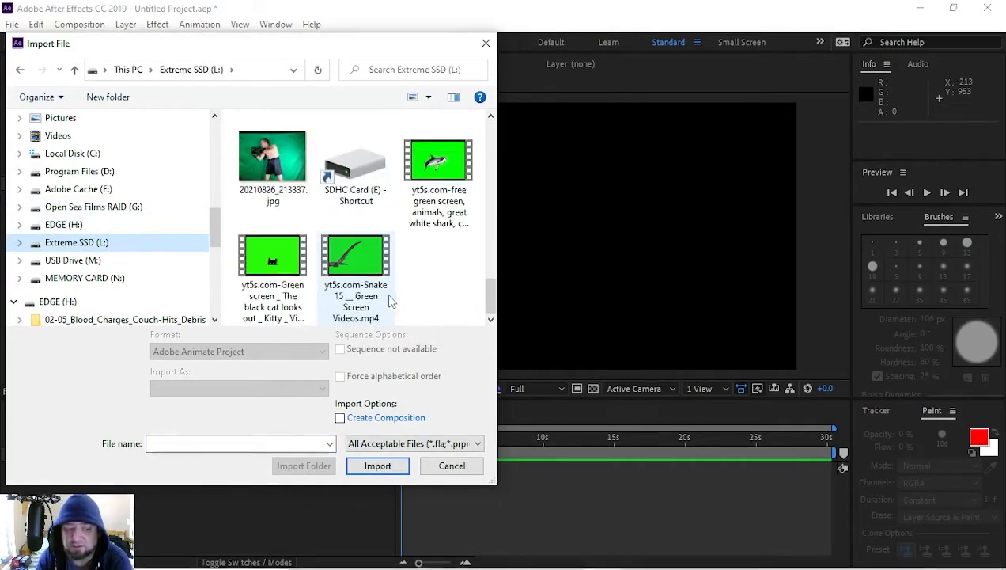
Step: Import the photo 20210826_213337.jpg together with the green-screen shark, black cat and snake videos
left_click(356, 269)
left_click(287, 268)
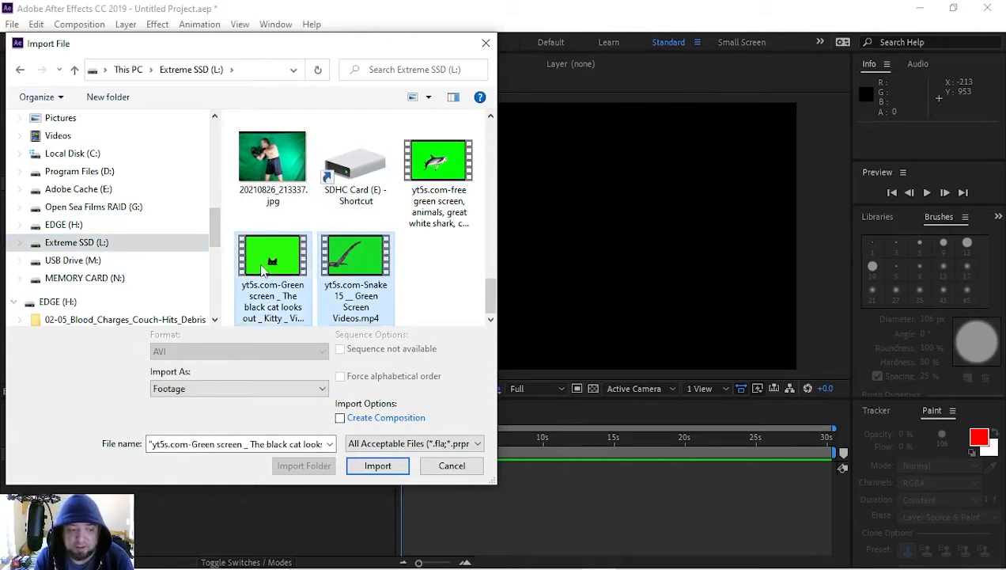
left_click(438, 182)
scroll(372, 237, "up", 1)
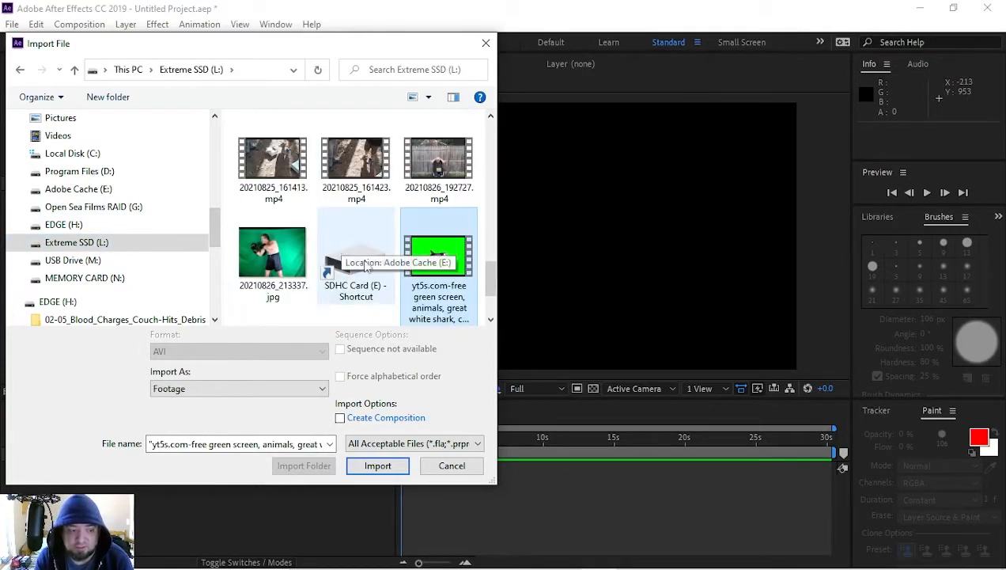
left_click(272, 255, "shift")
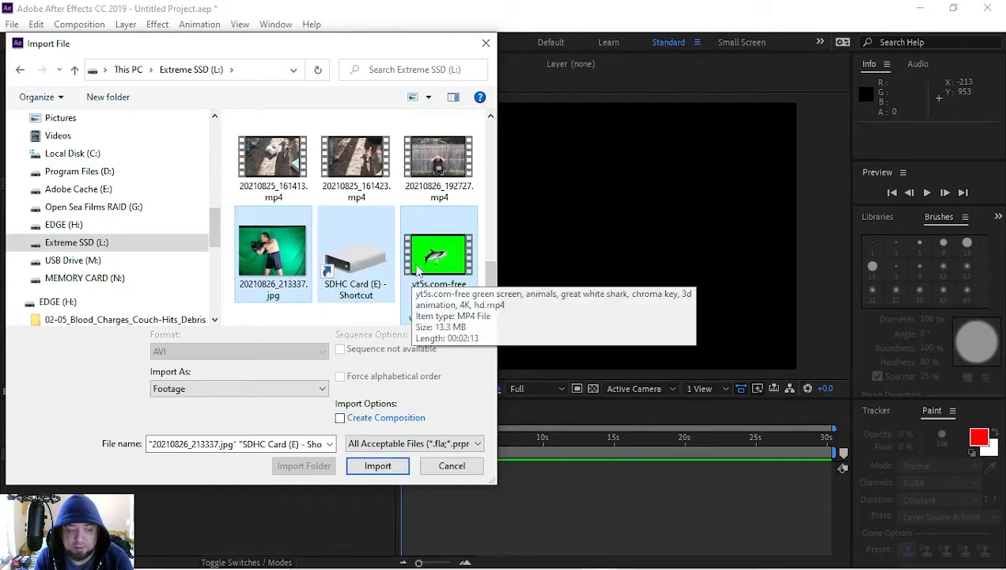
left_click(389, 267, "ctrl")
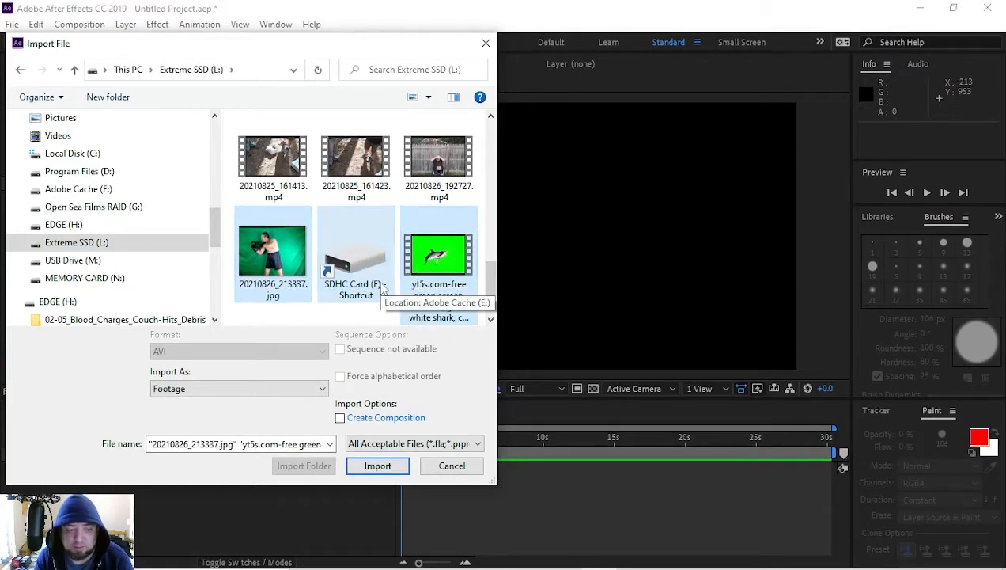
left_click(441, 165)
left_click(287, 258)
left_click(433, 280, "ctrl")
scroll(356, 261, "down", 1)
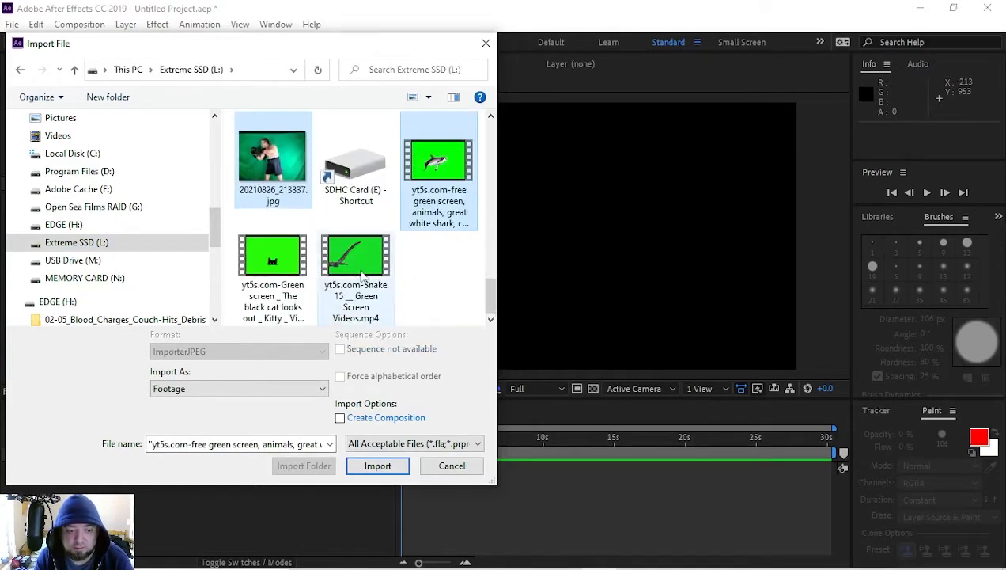
left_click(354, 261, "ctrl")
left_click(271, 261, "ctrl")
left_click(378, 465)
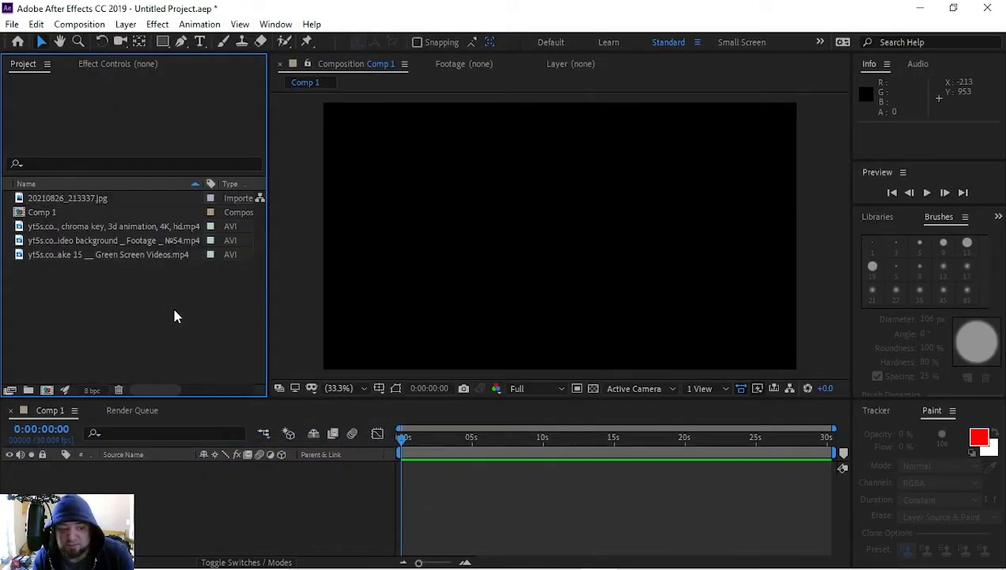
Step: Try the photo 20210826_213337.jpg as a layer in Comp 1, and delete that layer
left_click_drag(91, 201, 201, 527)
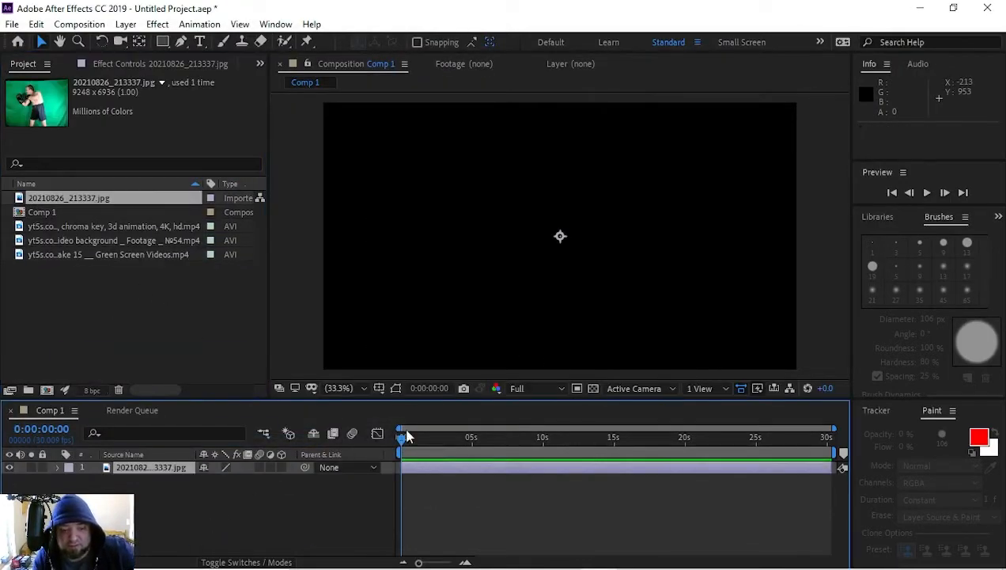
scroll(400, 310, "down", 2)
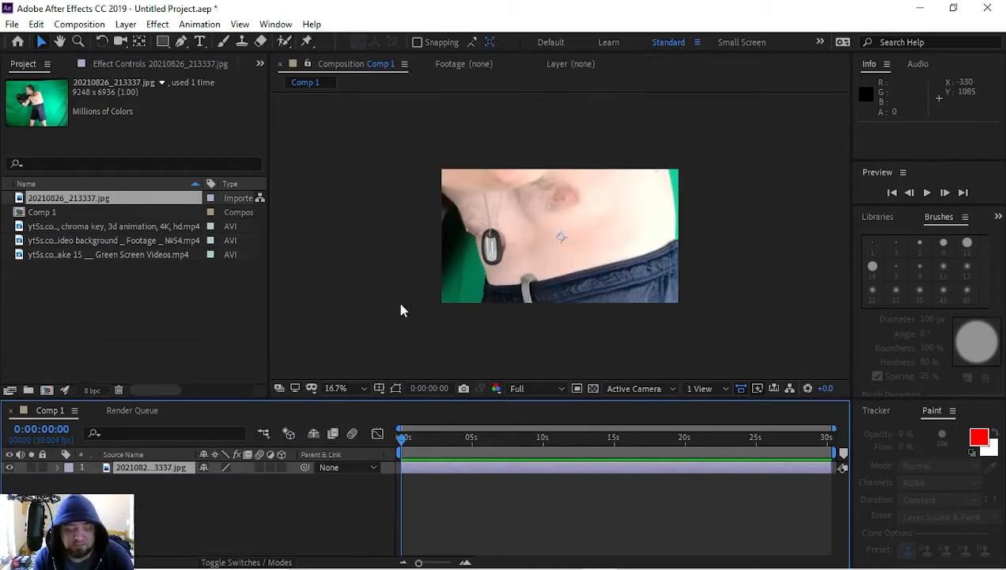
left_click(163, 468)
key("Delete")
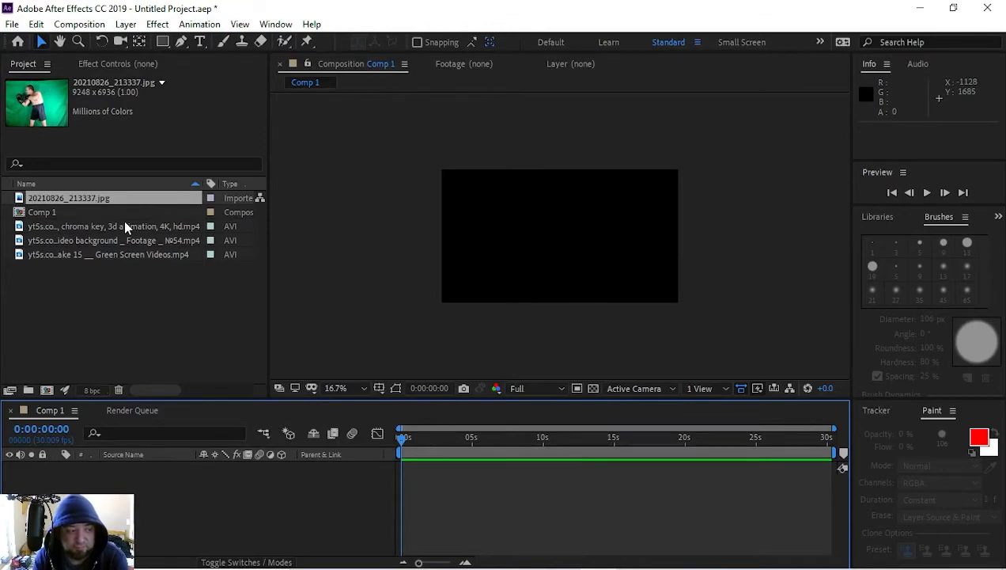
Step: Import the video 20210826_192727.mp4 from the Extreme SSD (L:) drive and add it to the Comp 1 timeline
right_click(88, 291)
mouse_move(129, 368)
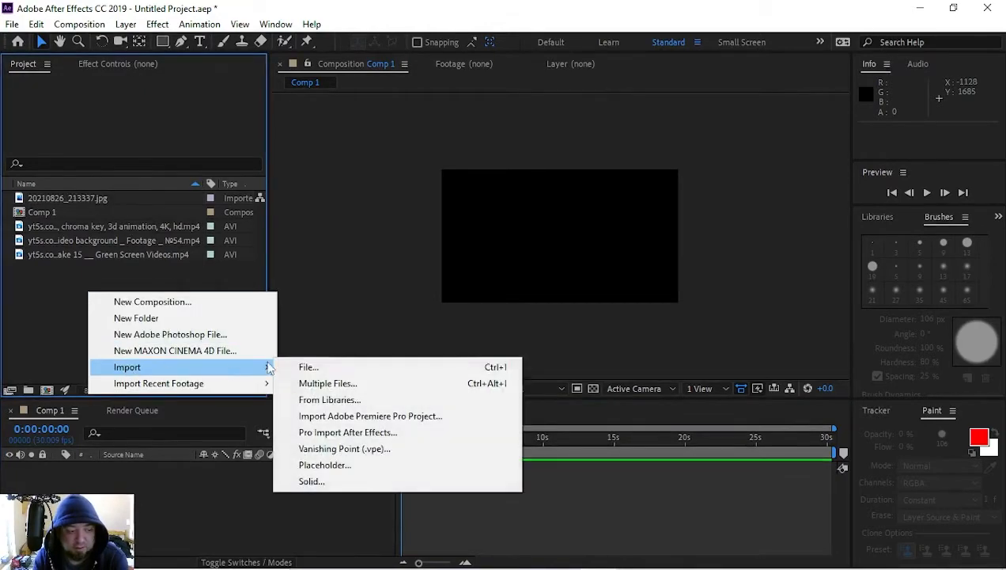
left_click(304, 367)
scroll(447, 265, "down", 8)
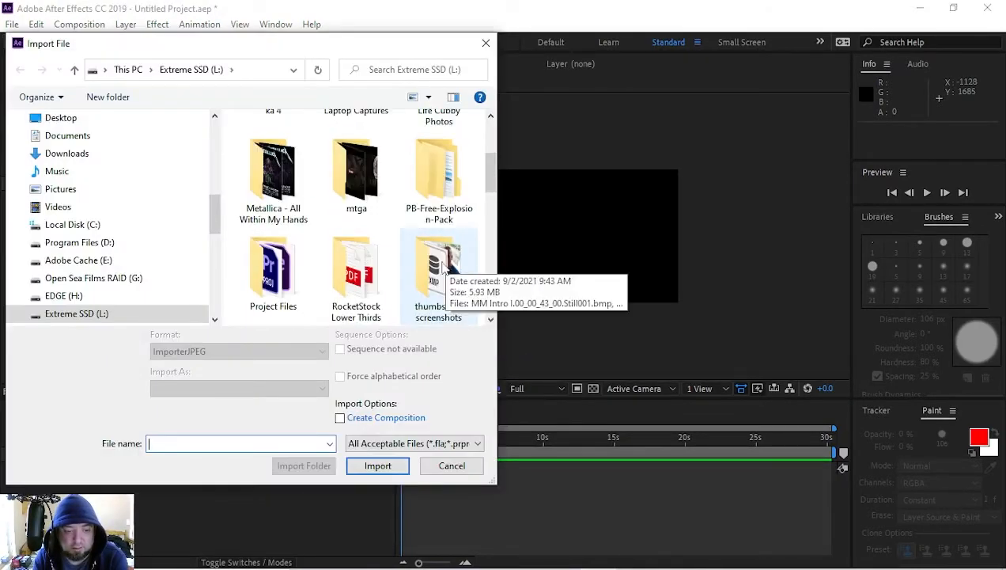
scroll(455, 236, "down", 5)
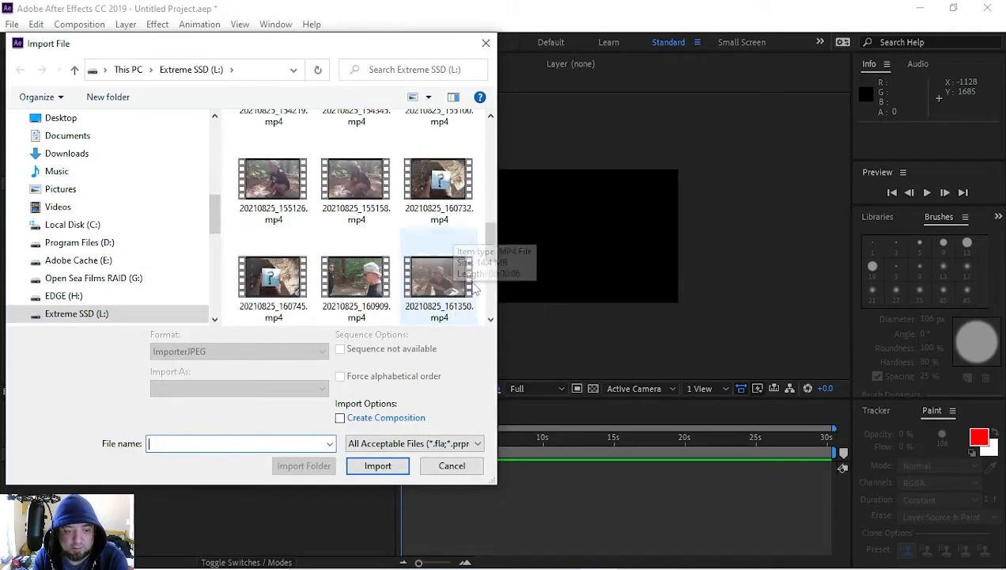
double_click(442, 204)
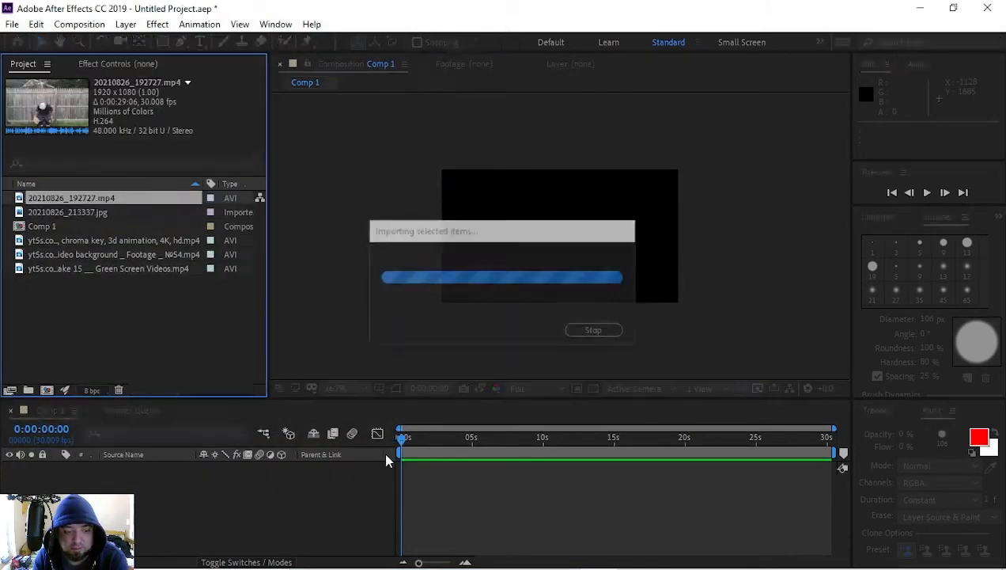
left_click_drag(62, 204, 116, 487)
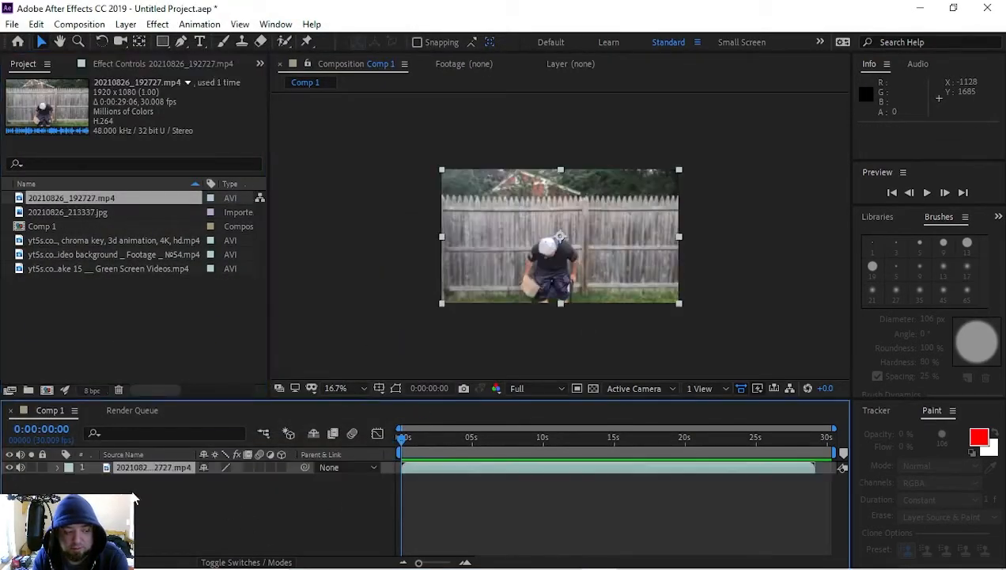
scroll(537, 333, "up", 2)
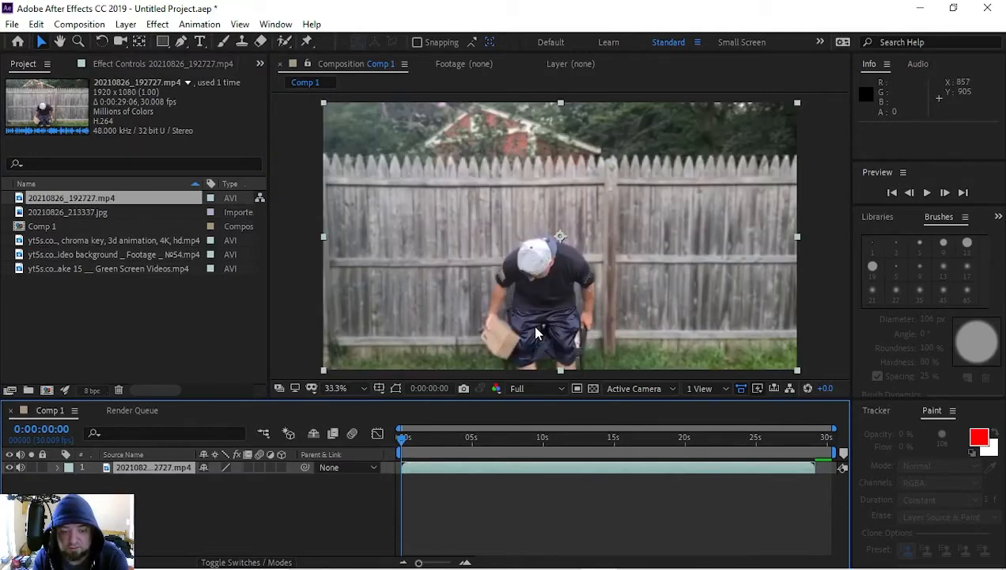
Step: Scan the clip to 0:00:20:01 and enlarge it in the frame to about 186% by 202%
left_click_drag(407, 449, 614, 443)
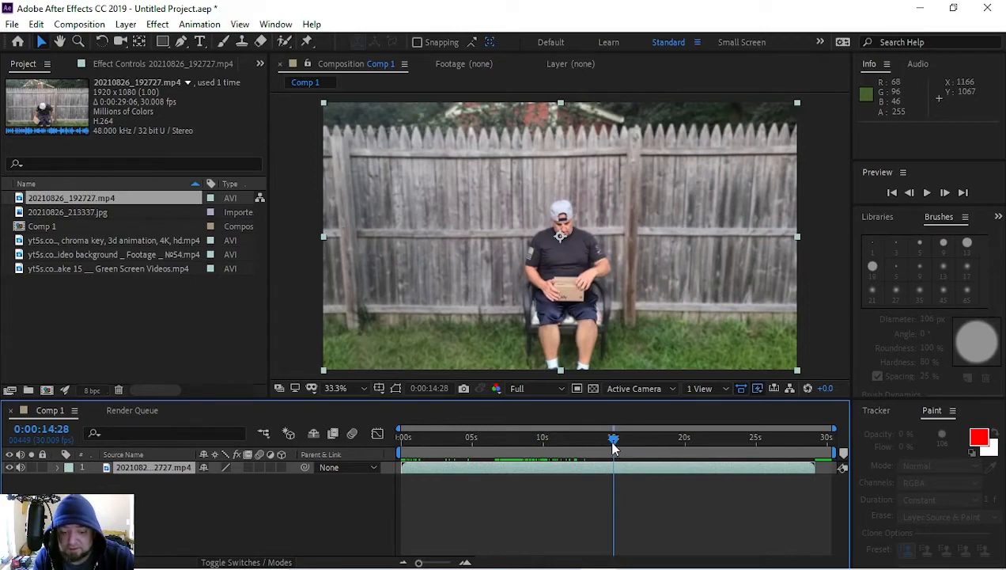
left_click_drag(613, 447, 685, 440)
key("comma")
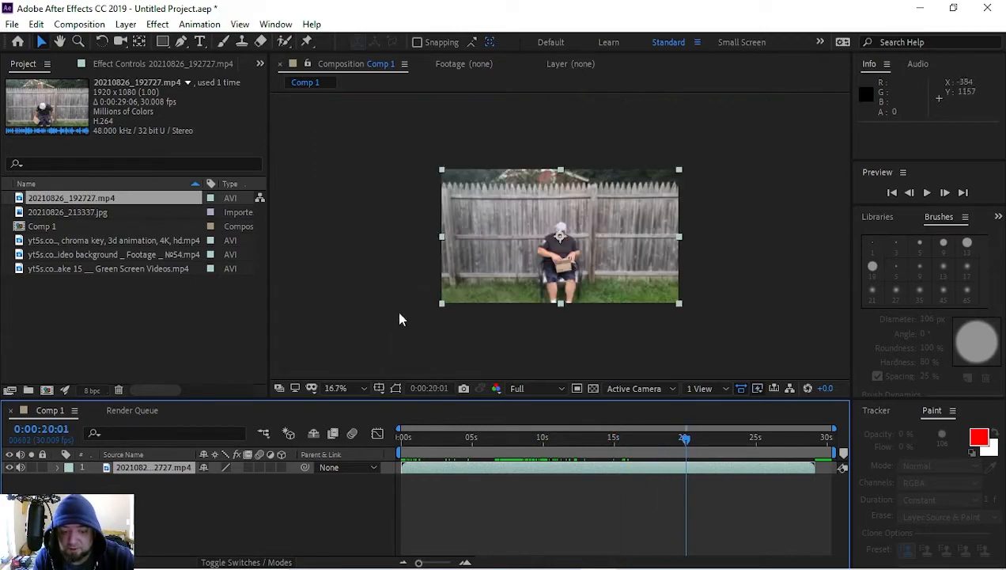
left_click_drag(445, 306, 341, 369)
key("period")
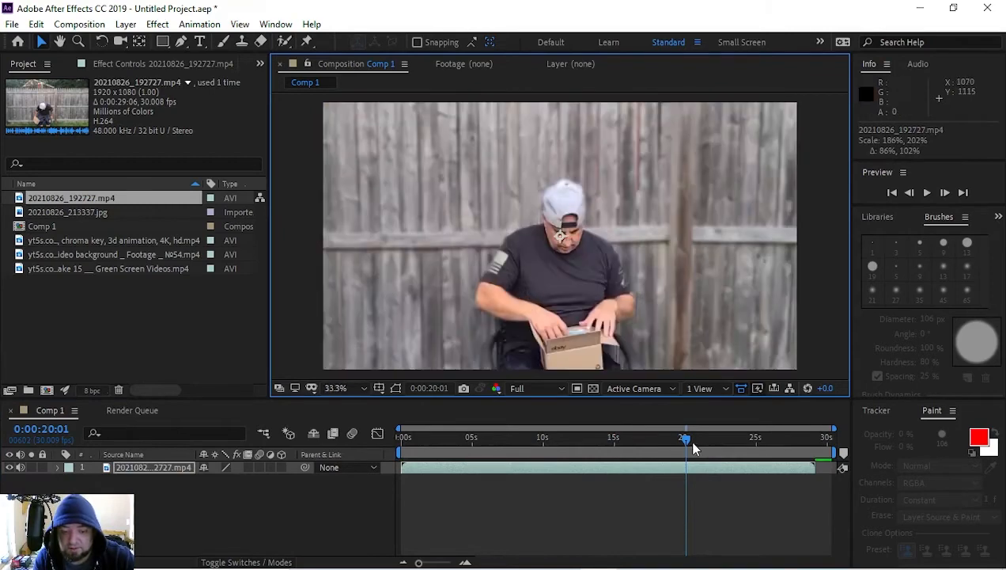
Step: Set the start of the Comp 1 work area to 0:00:15:01
left_click_drag(686, 442, 612, 466)
key("Home")
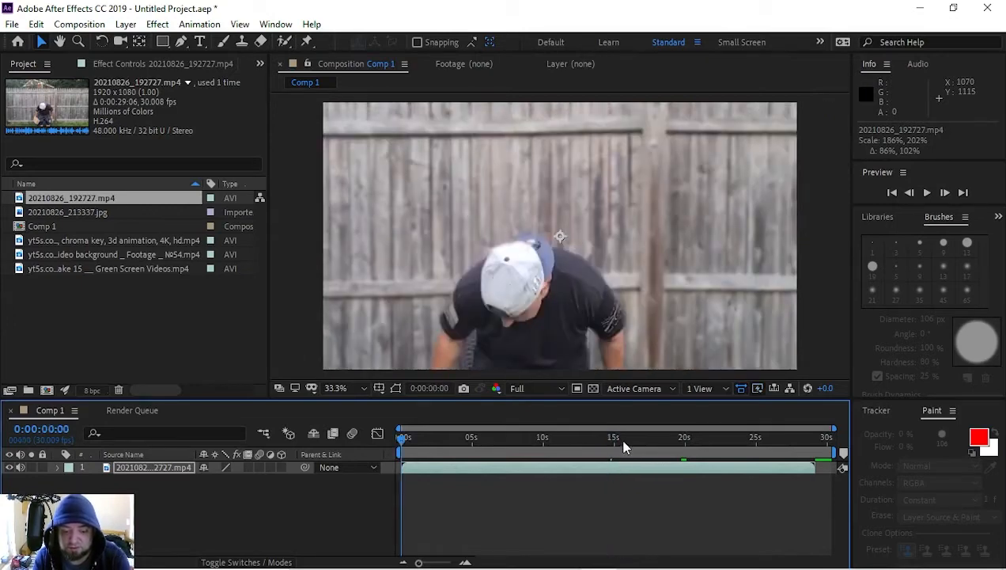
left_click(610, 439)
key("b")
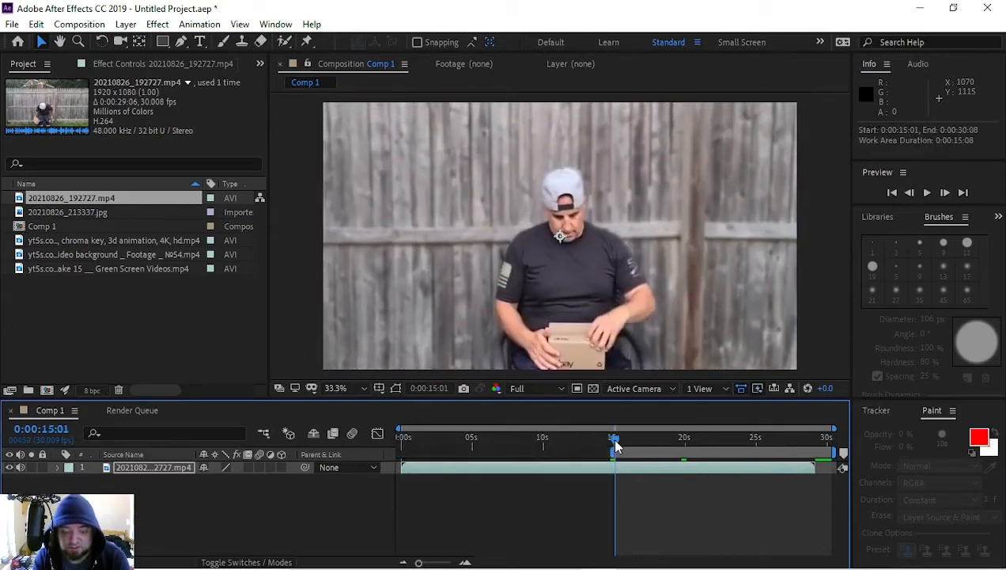
Step: End the Comp 1 work area at 0:00:23:11, trim the composition to it, and return to the first frame
left_click_drag(616, 447, 736, 455)
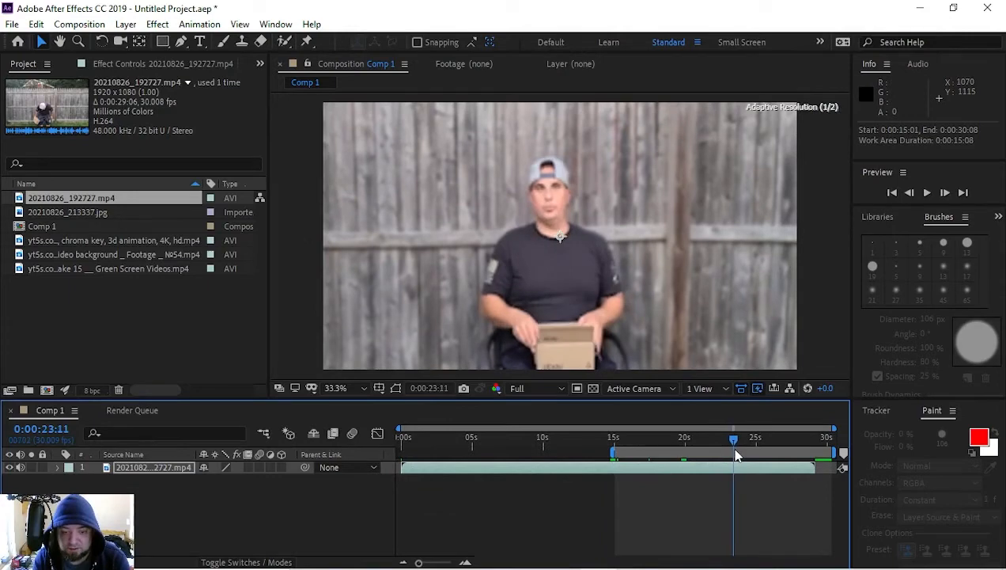
key("n")
right_click(682, 447)
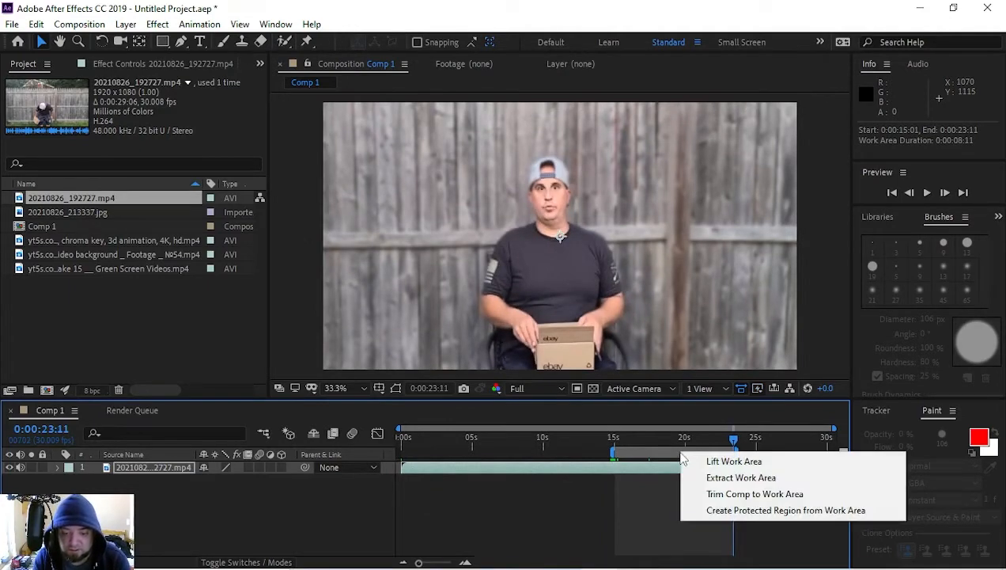
left_click(704, 498)
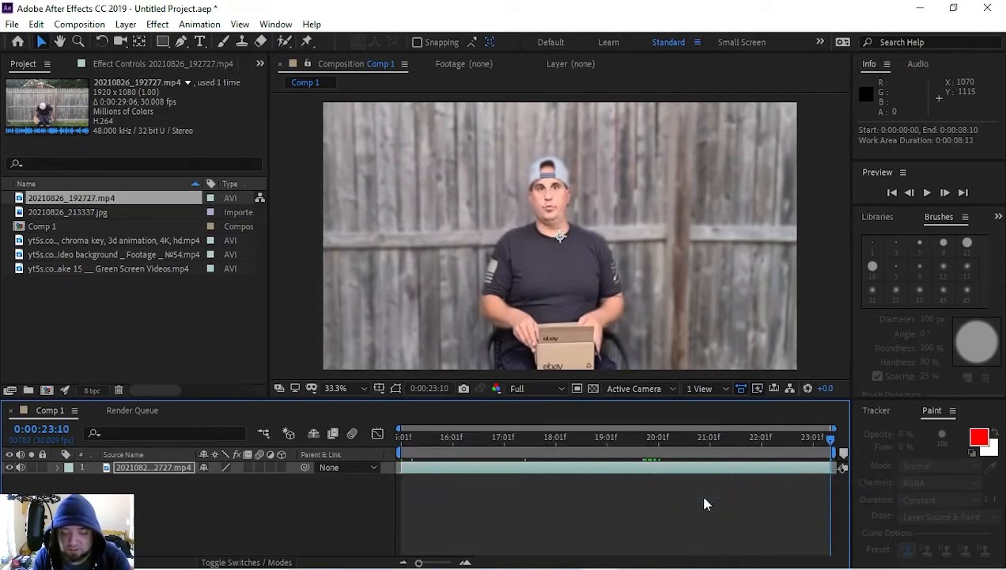
key("Home")
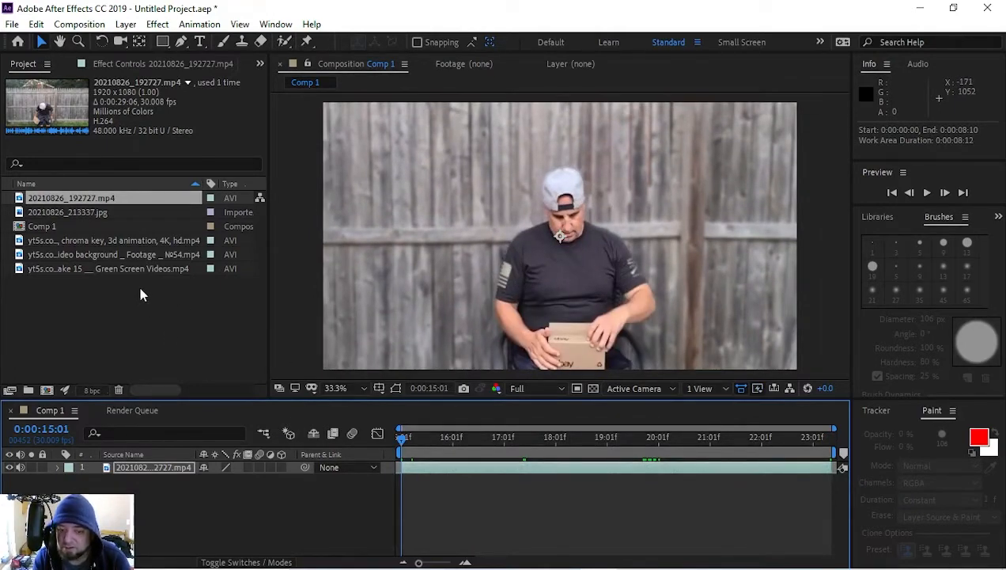
Step: Review the imported green-screen clips and add the Snake 15 Green Screen Videos clip above the backyard clip in Comp 1
left_click(76, 241)
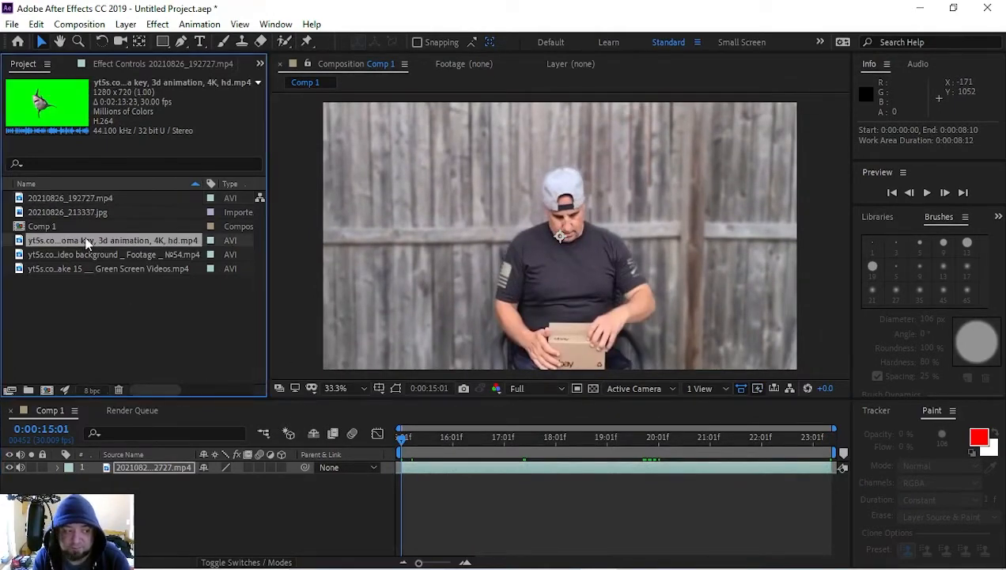
left_click(92, 254)
left_click(99, 268)
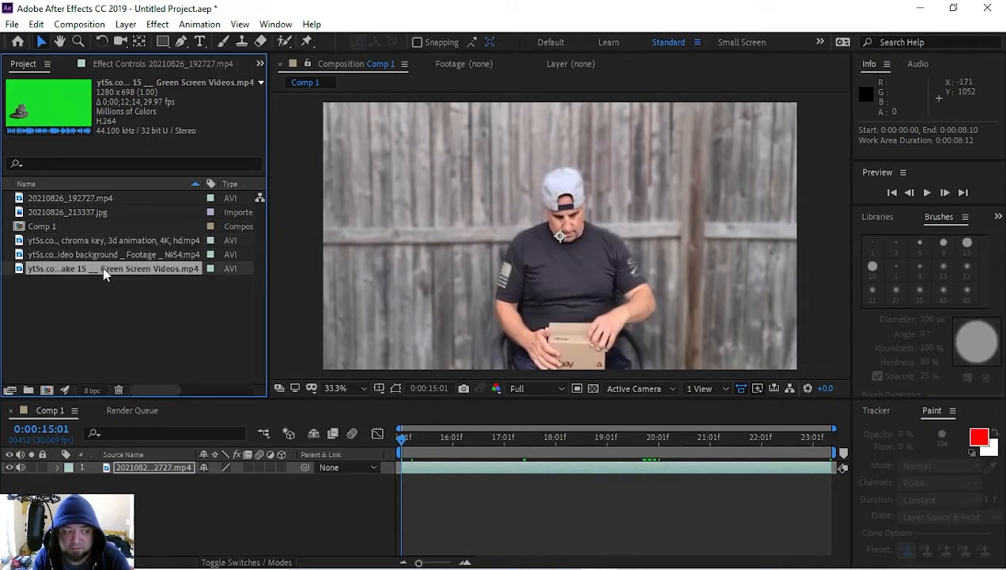
left_click_drag(102, 271, 159, 469)
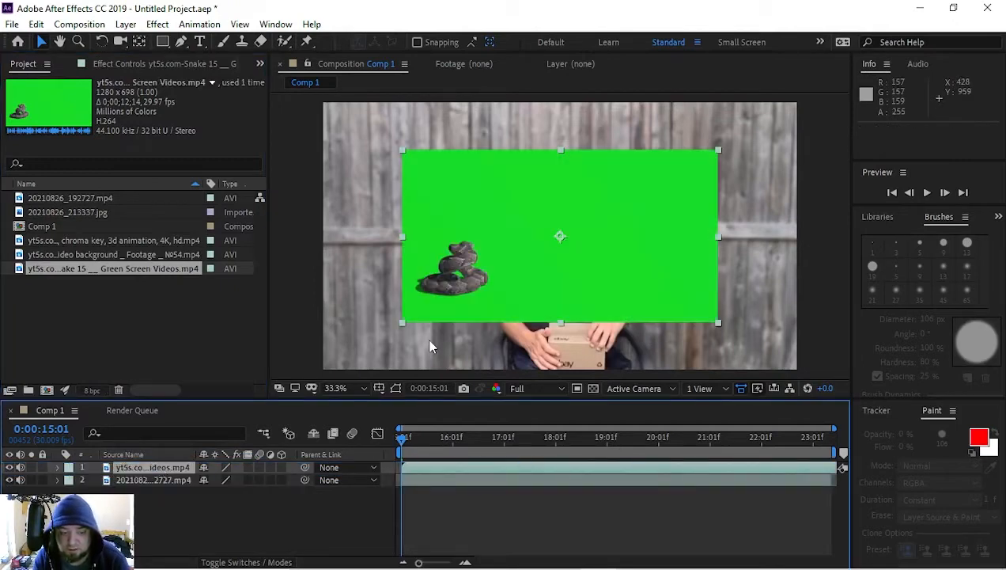
Step: Rename the backyard clip layer with the man's first name and the green-screen layer as Snake
left_click(132, 479)
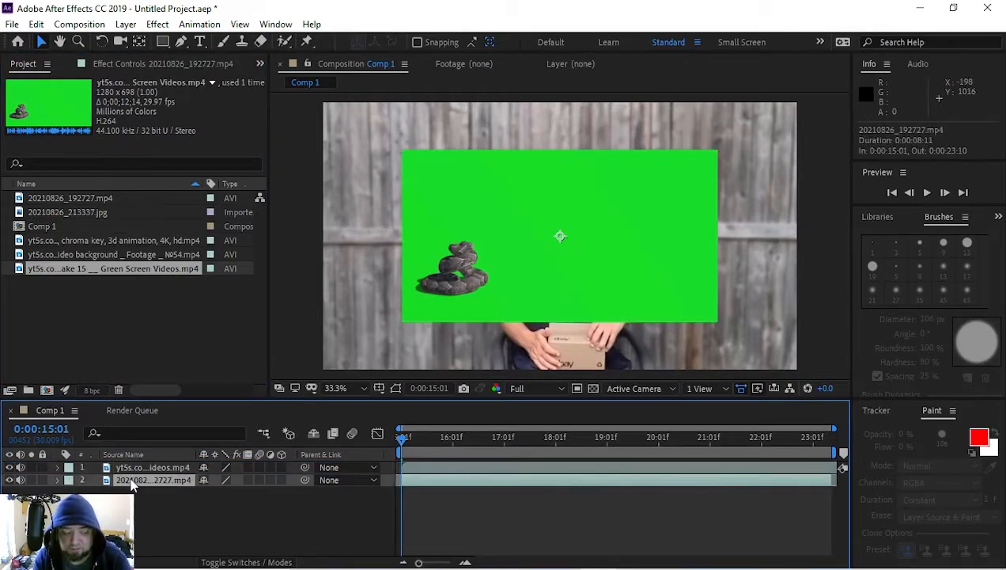
key("Return")
type("Dave")
key("Return")
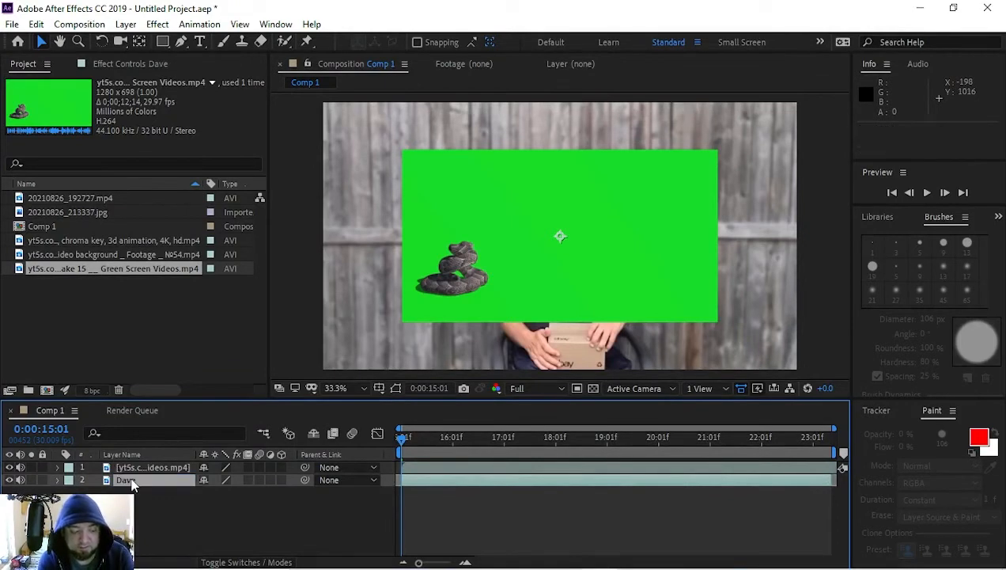
left_click(151, 469)
key("Return")
type("Snake")
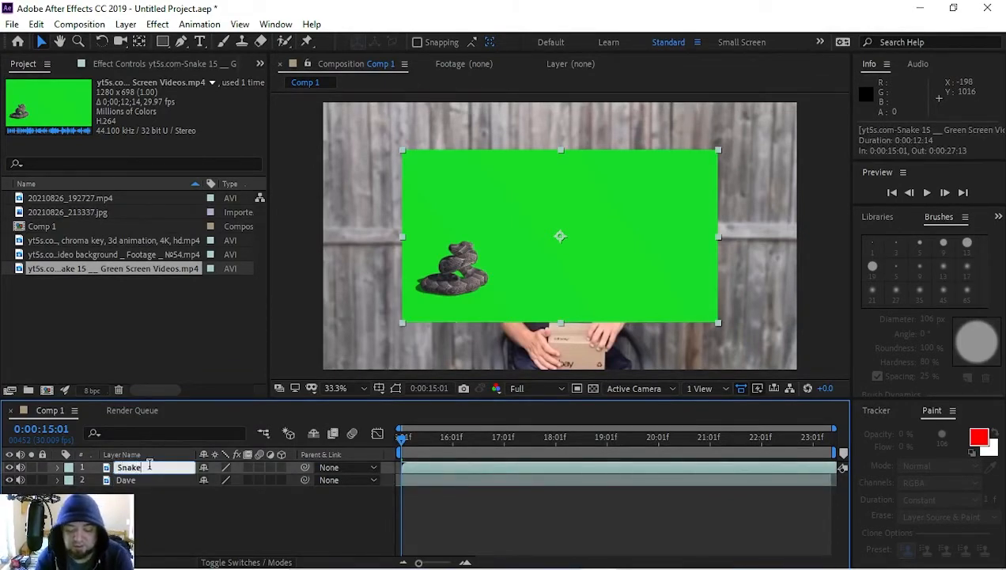
key("Return")
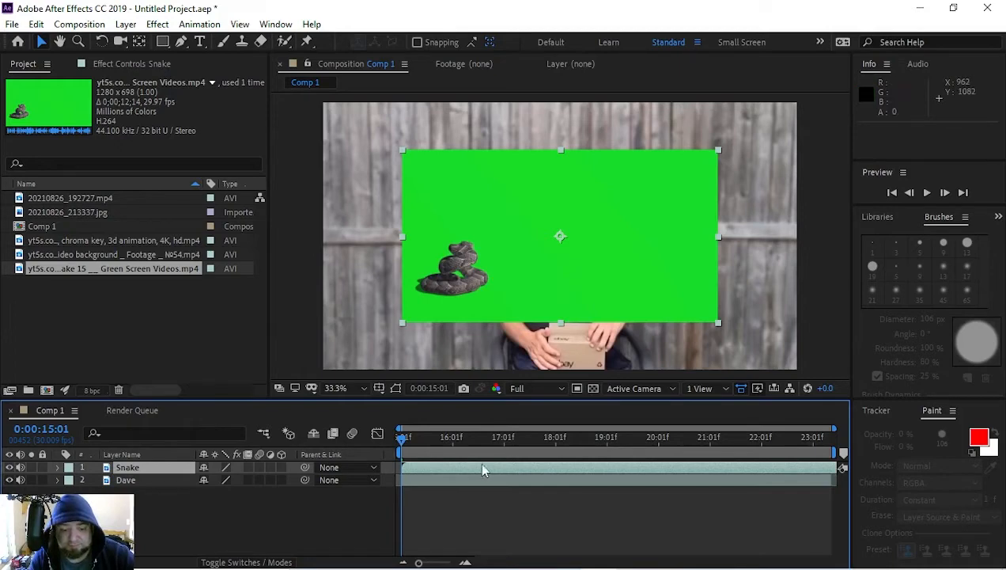
Step: Scan the Snake footage briefly, select its layer, and bring up the list of effects and presets
left_click_drag(394, 438, 387, 497)
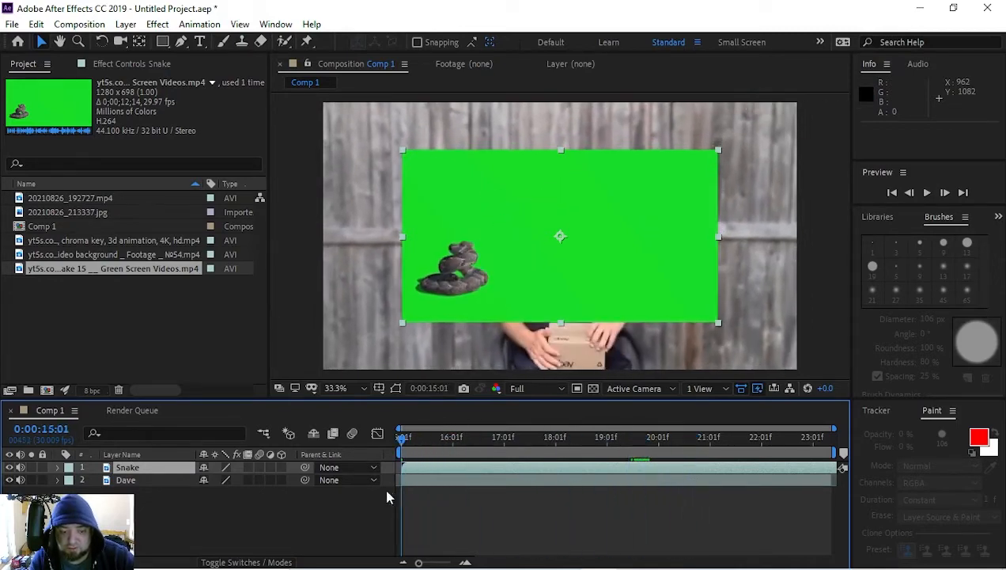
left_click(164, 468)
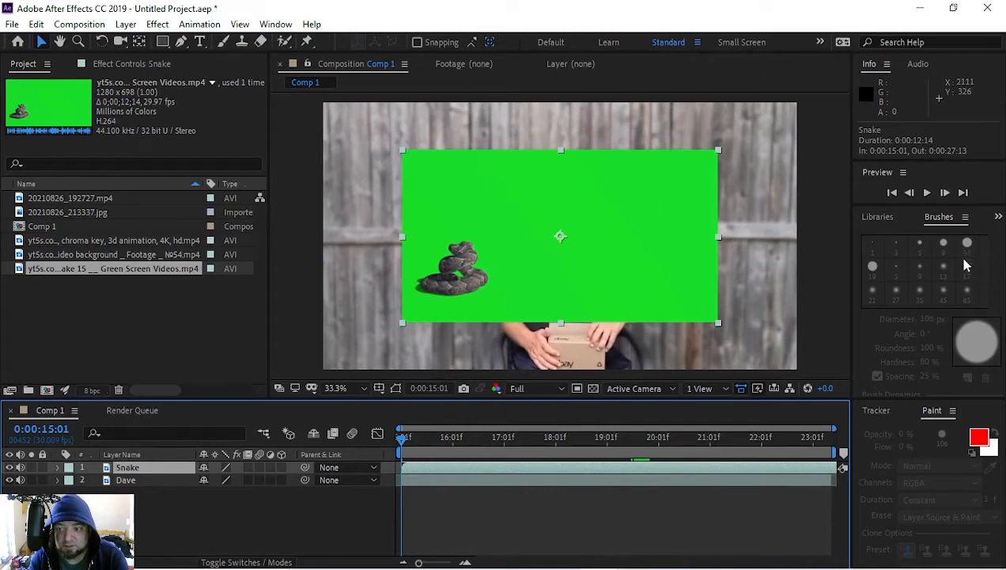
left_click(995, 216)
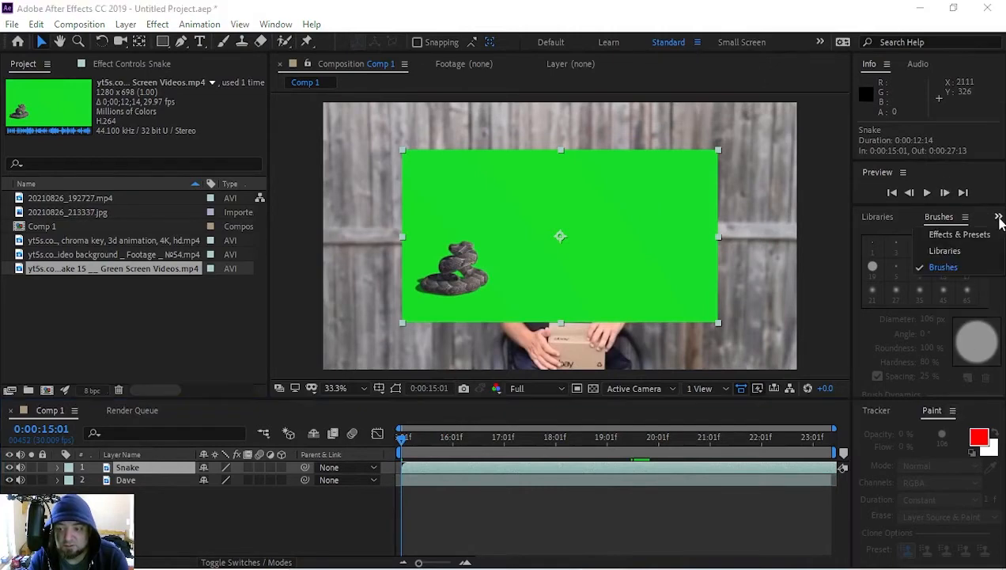
left_click(957, 253)
left_click(997, 216)
left_click(992, 216)
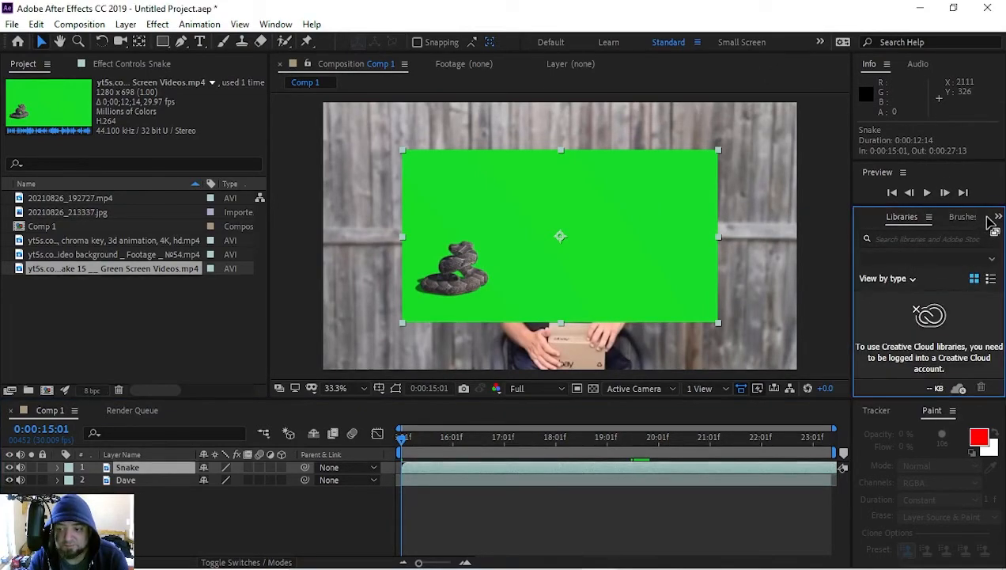
left_click(992, 217)
left_click(972, 232)
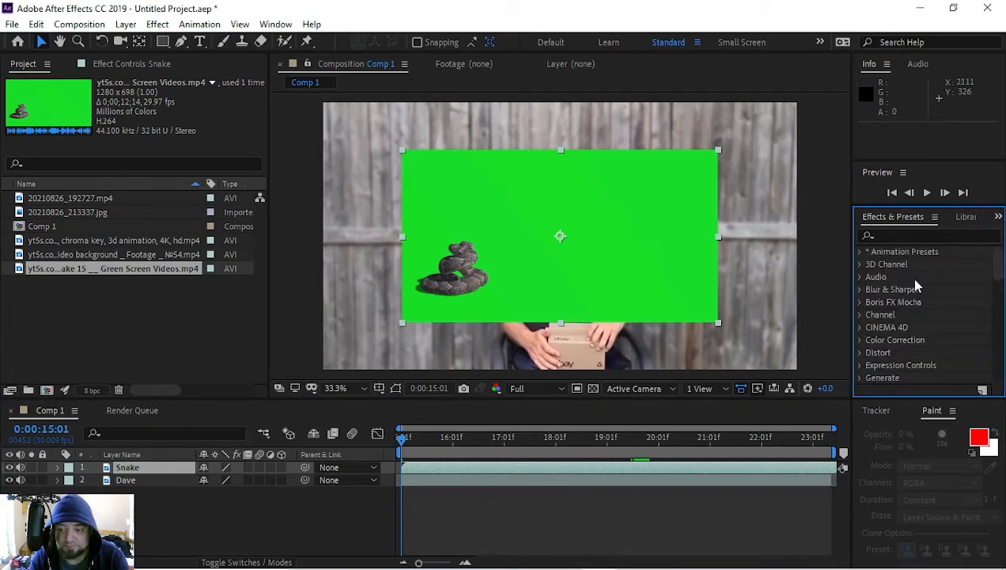
Step: Apply the Keylight (1.2) keying effect to the Snake layer and sample its green background as the Screen Colour
scroll(898, 348, "down", 1)
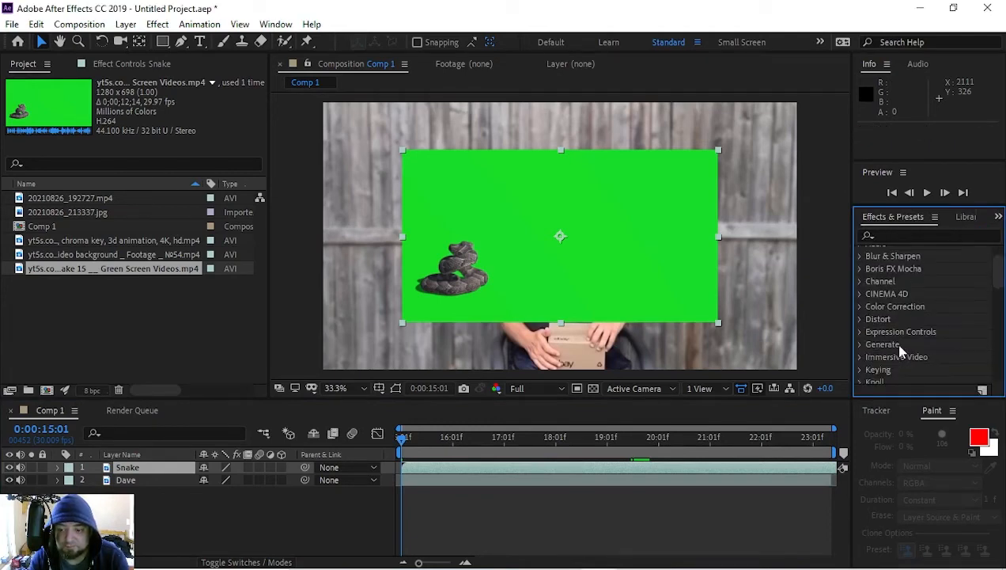
left_click(860, 370)
scroll(893, 332, "down", 4)
scroll(918, 329, "up", 1)
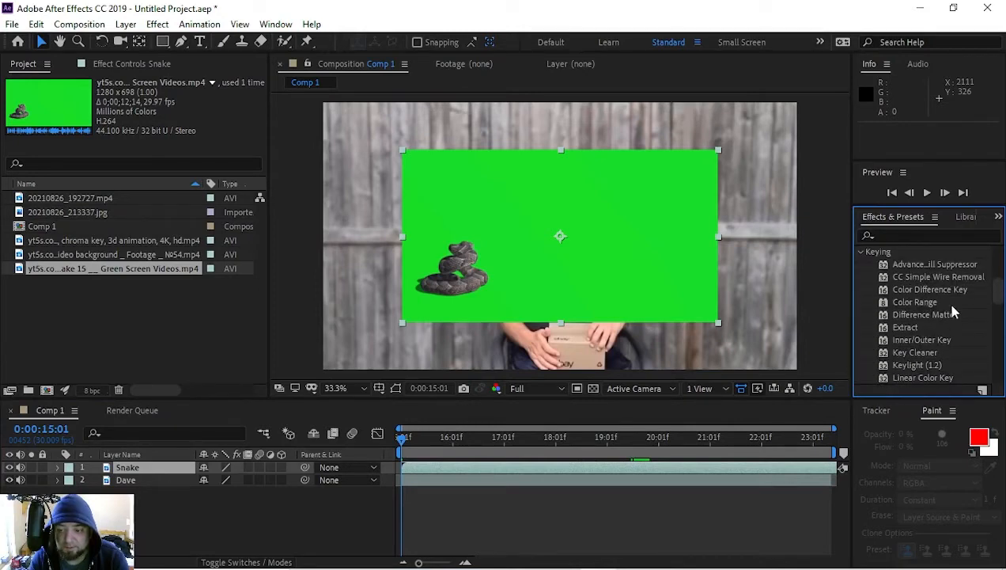
left_click_drag(922, 364, 155, 467)
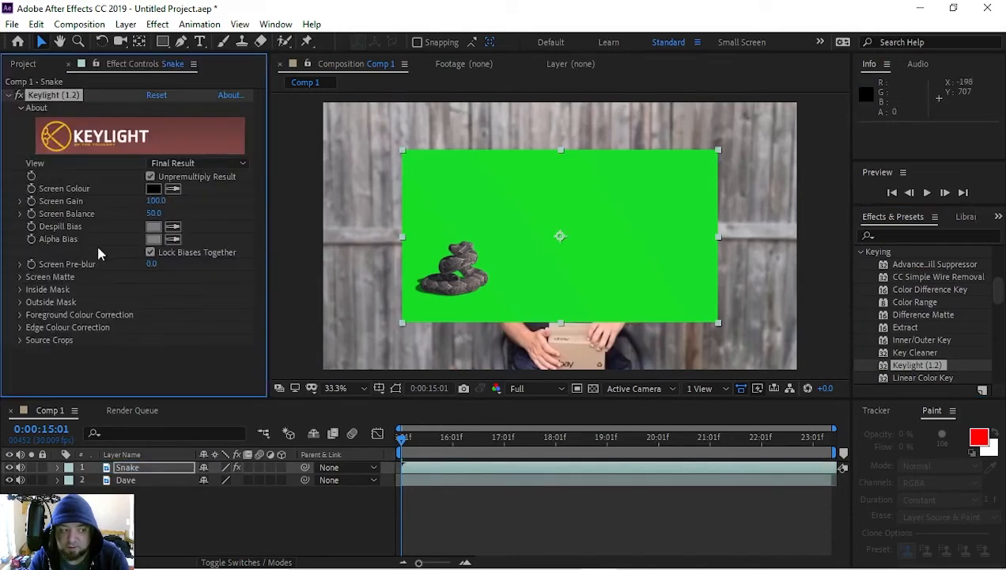
left_click(173, 191)
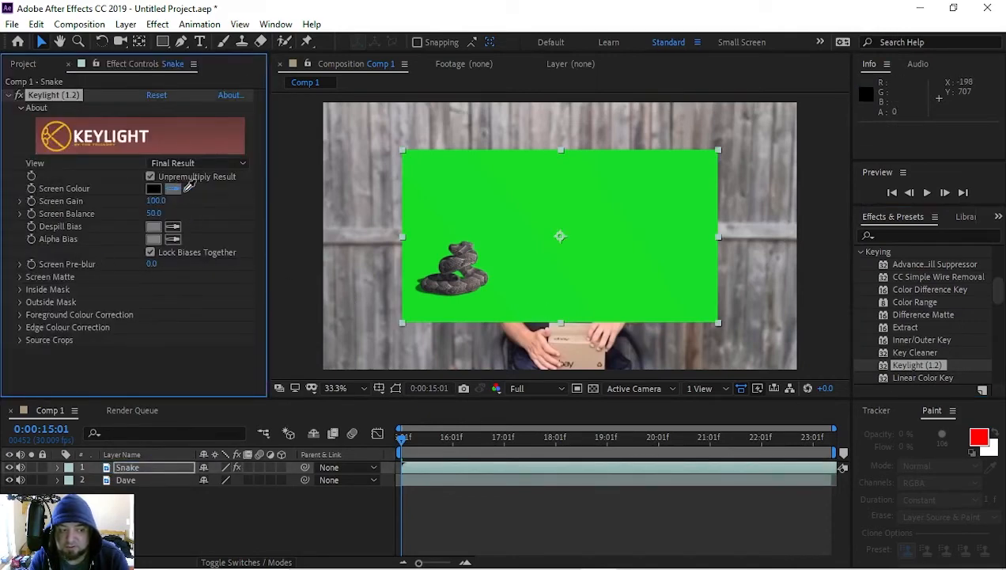
left_click(595, 224)
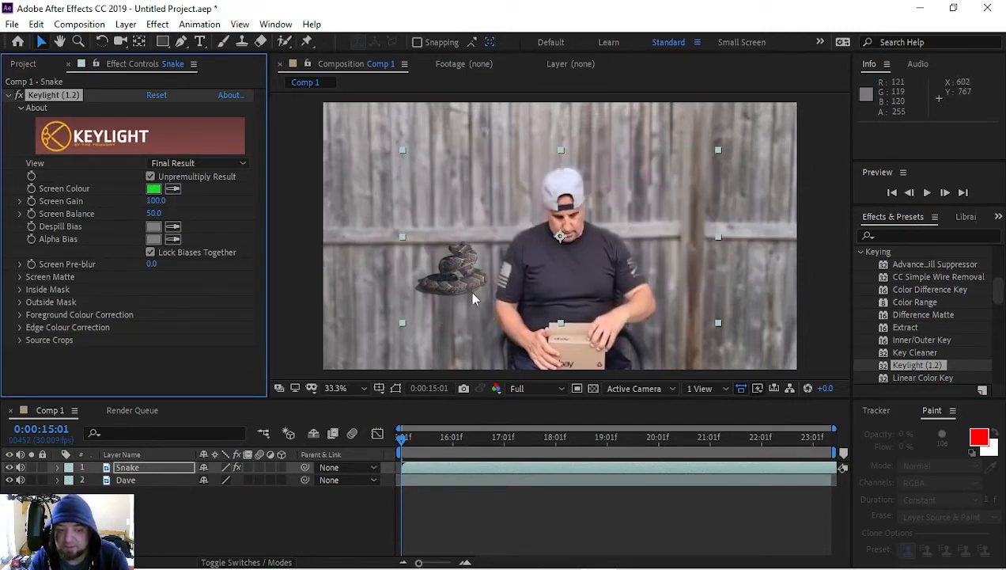
Step: Scale the Snake layer to about 54% by 53% and move it onto the box, at about position 1233, 927
scroll(510, 298, "down", 1)
scroll(510, 298, "up", 1)
left_click_drag(717, 322, 645, 283)
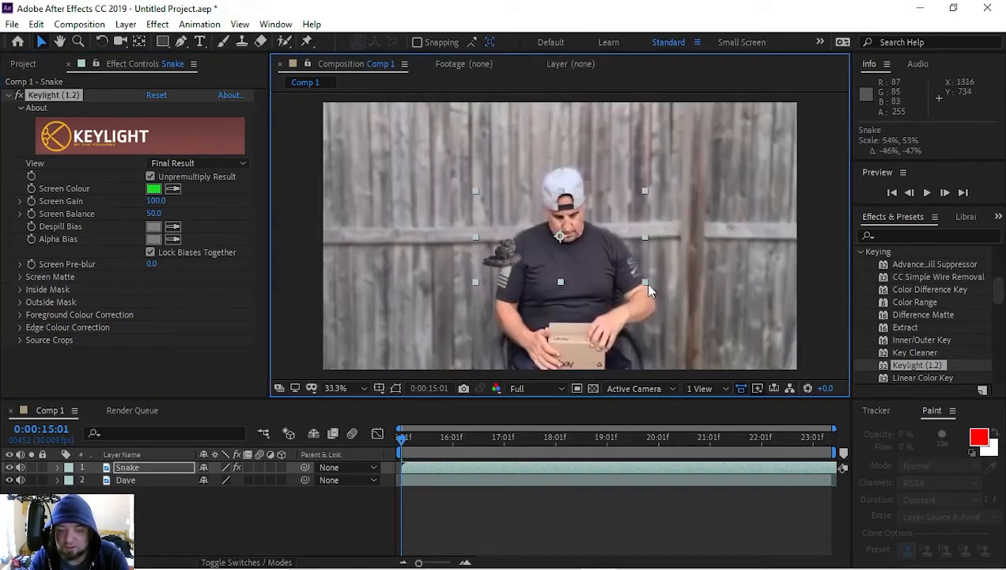
left_click_drag(578, 262, 643, 357)
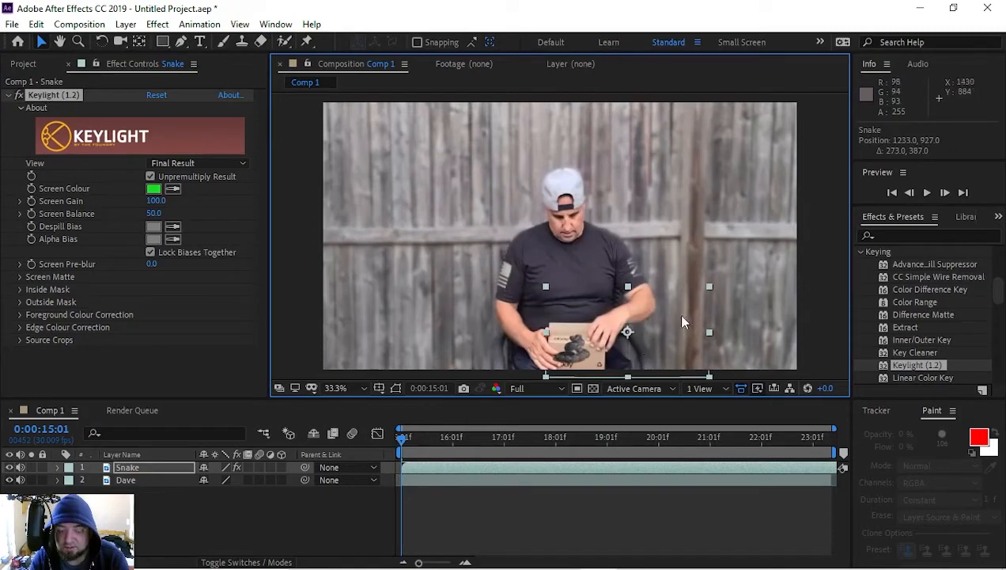
scroll(683, 308, "down", 1)
scroll(683, 308, "up", 1)
left_click_drag(648, 310, 643, 247)
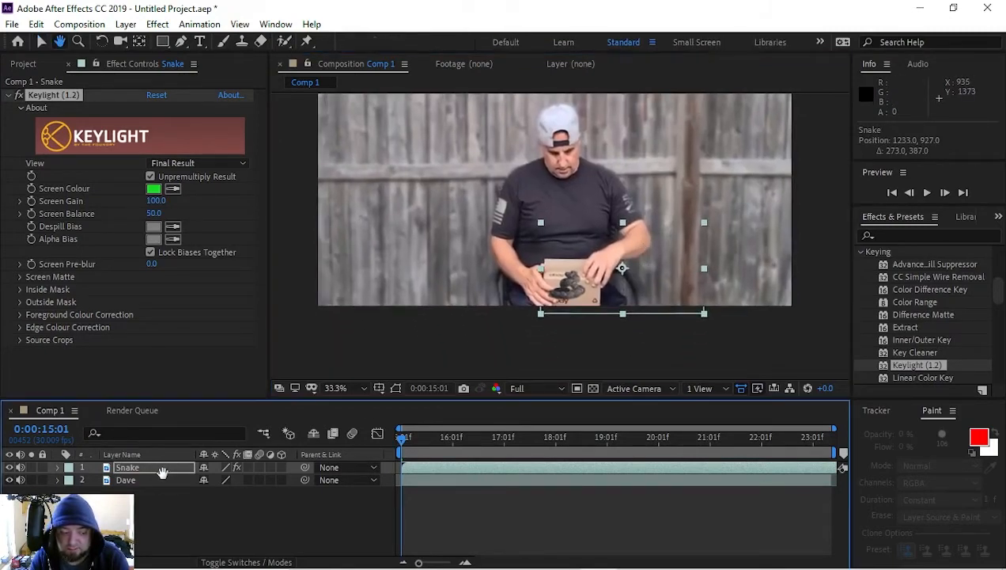
left_click(175, 509)
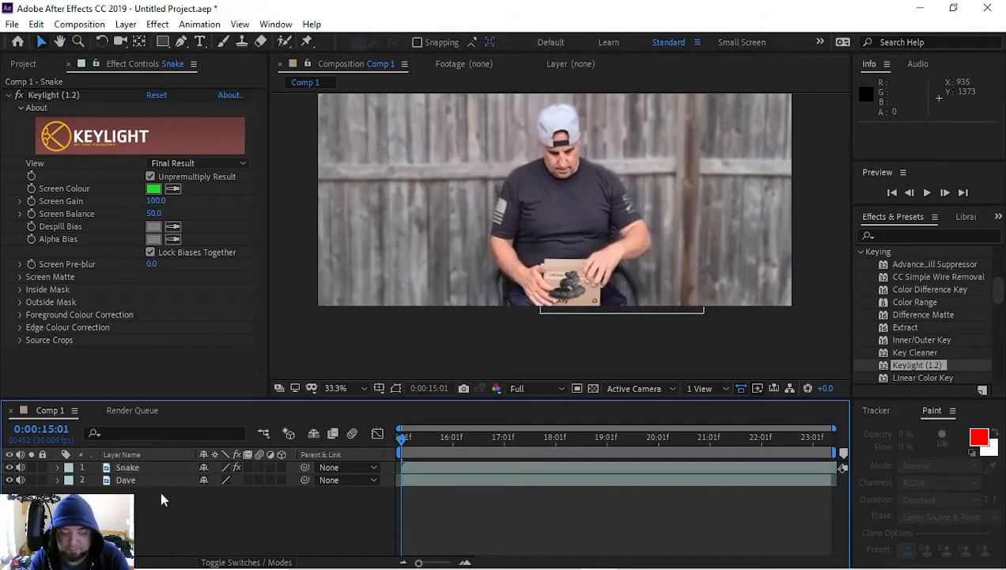
left_click(151, 467)
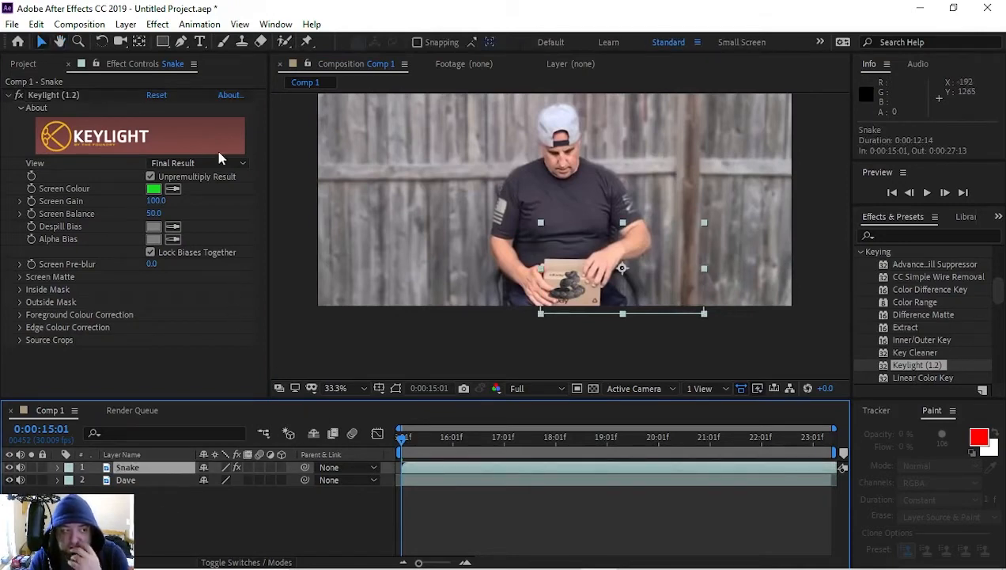
left_click(181, 42)
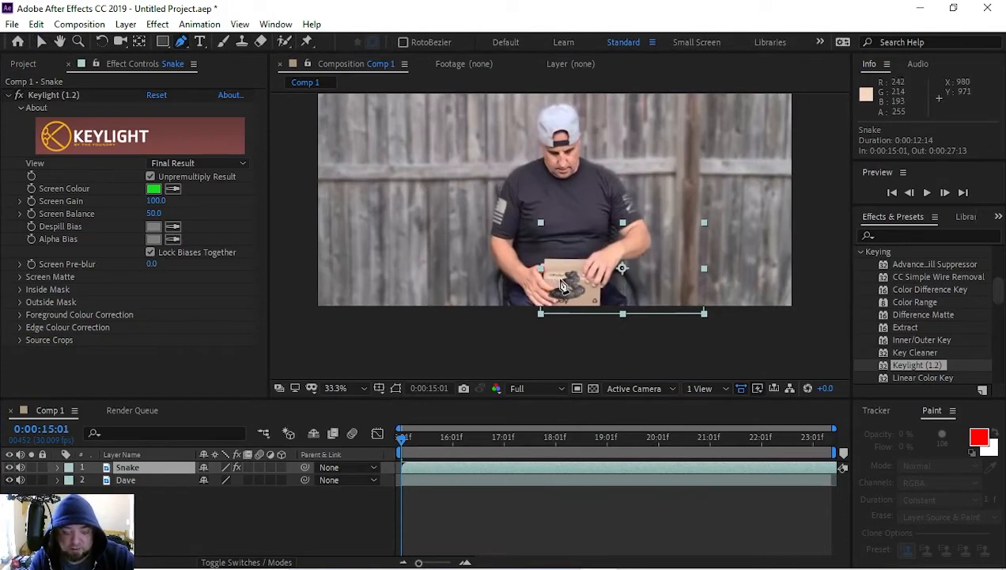
scroll(553, 281, "up", 3)
scroll(559, 293, "down", 2)
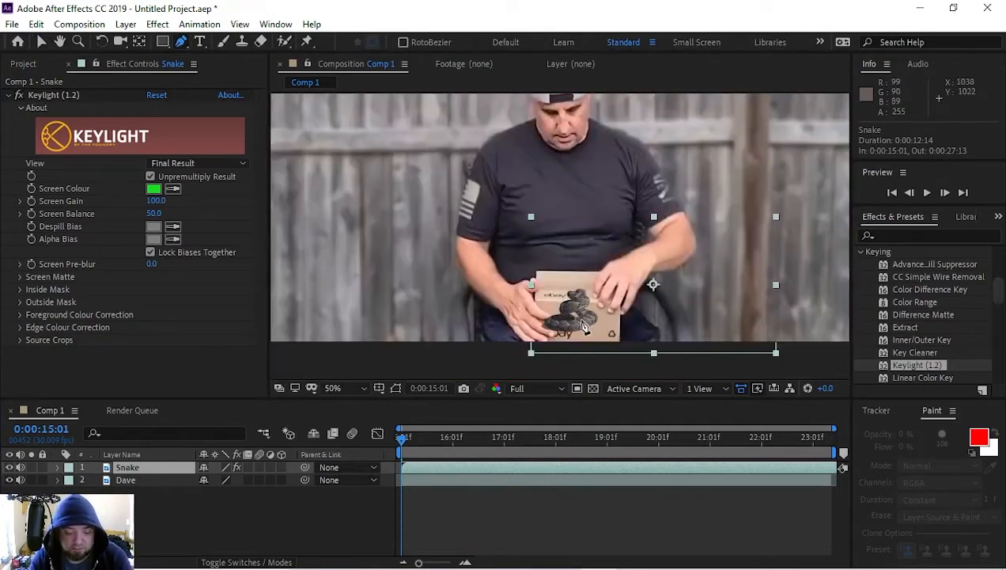
Step: Using the frame at 0:00:19:03 as a guide, narrow the Snake layer and reposition it over the box front at about 1121, 973
key("v")
left_click_drag(589, 337, 585, 318)
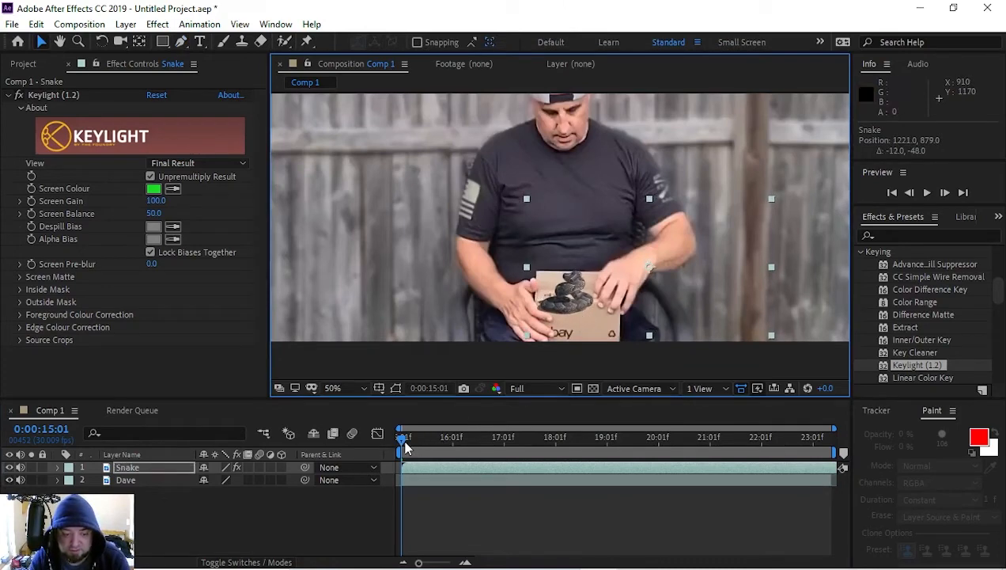
left_click_drag(405, 447, 601, 448)
left_click_drag(592, 297, 577, 337)
left_click(609, 446)
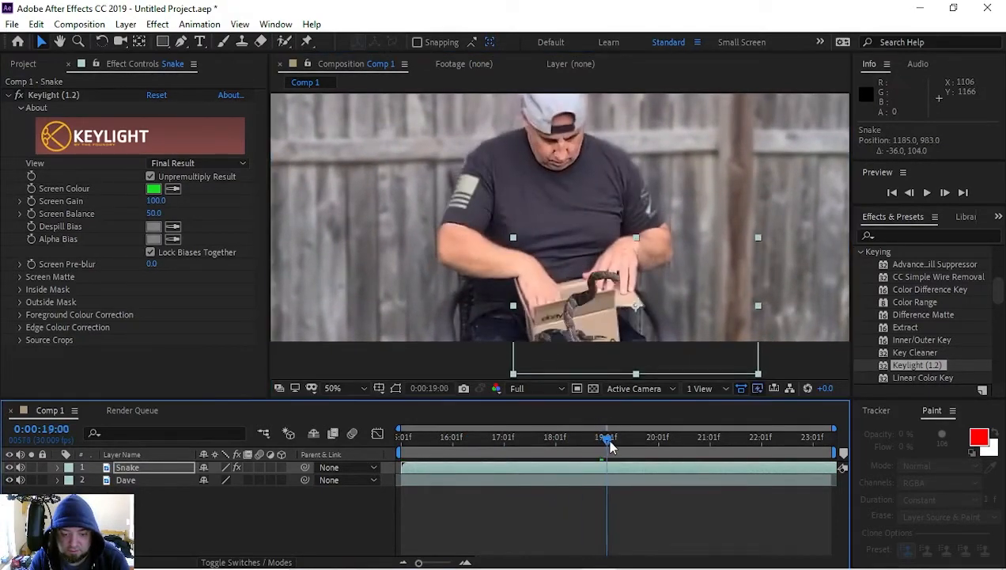
left_click_drag(609, 446, 615, 447)
left_click(583, 337)
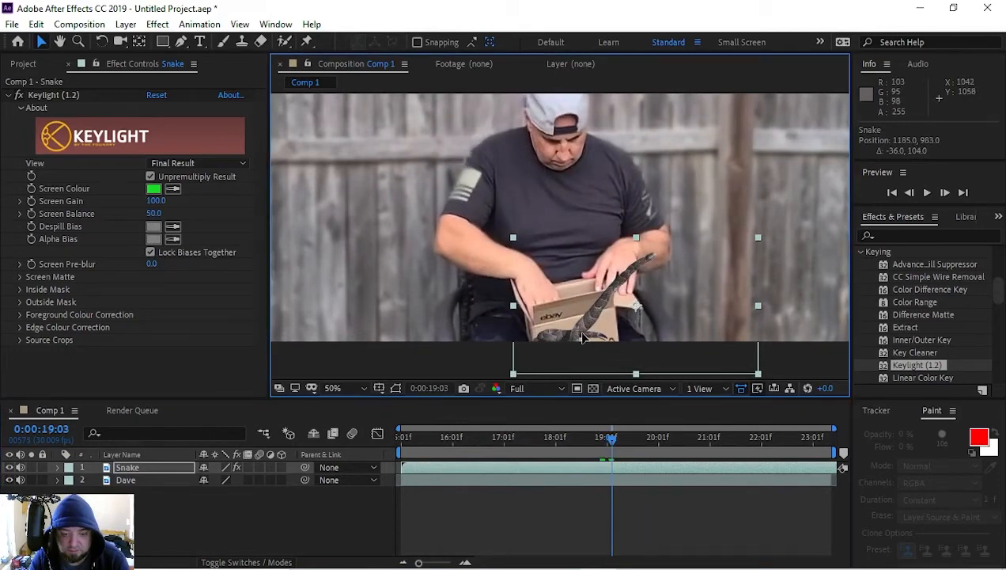
left_click_drag(583, 338, 579, 330)
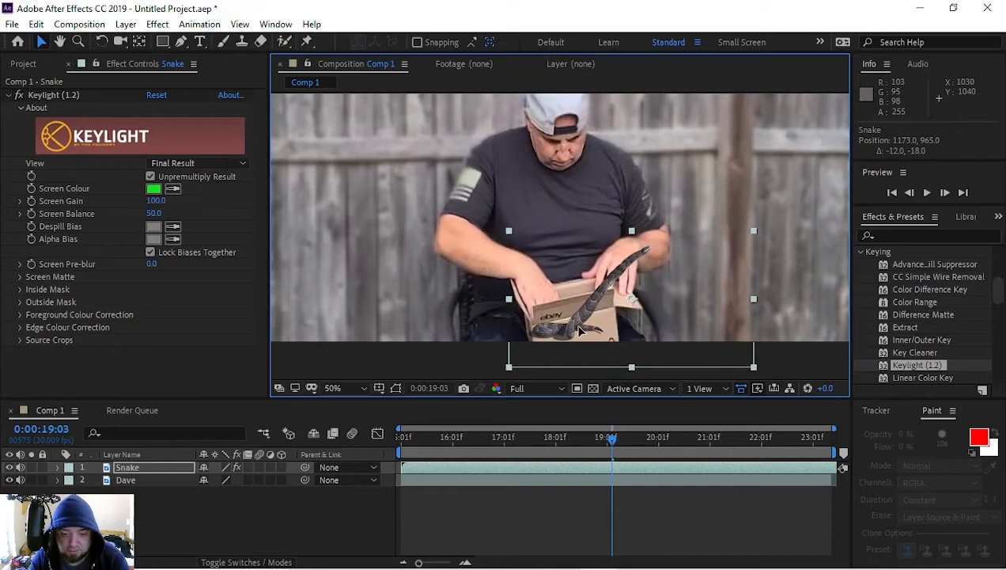
left_click_drag(509, 300, 563, 319)
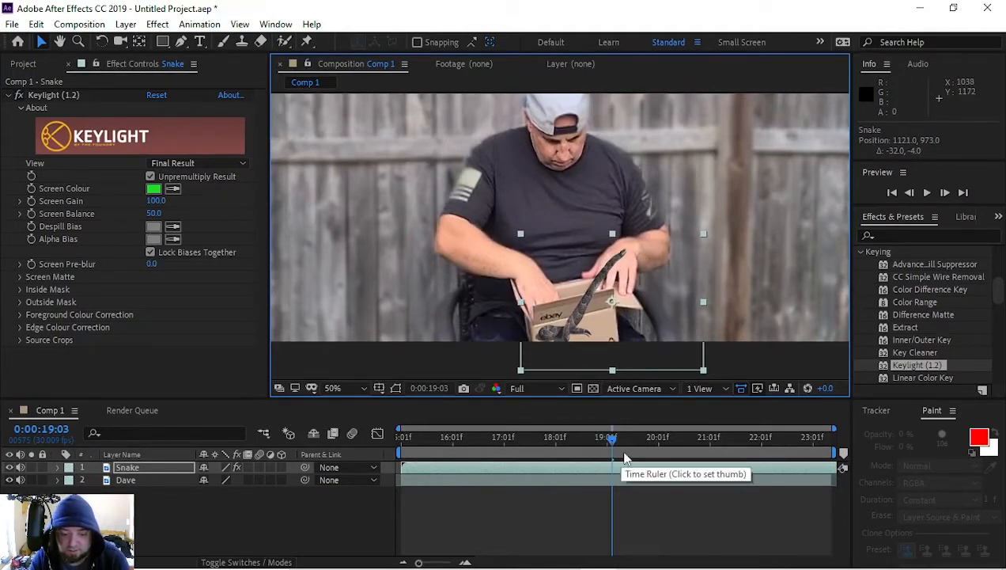
Step: At the start of the composition, draw a circular mask on the Snake layer around the coiled snake on the box front
left_click_drag(612, 442, 593, 454)
key("Home")
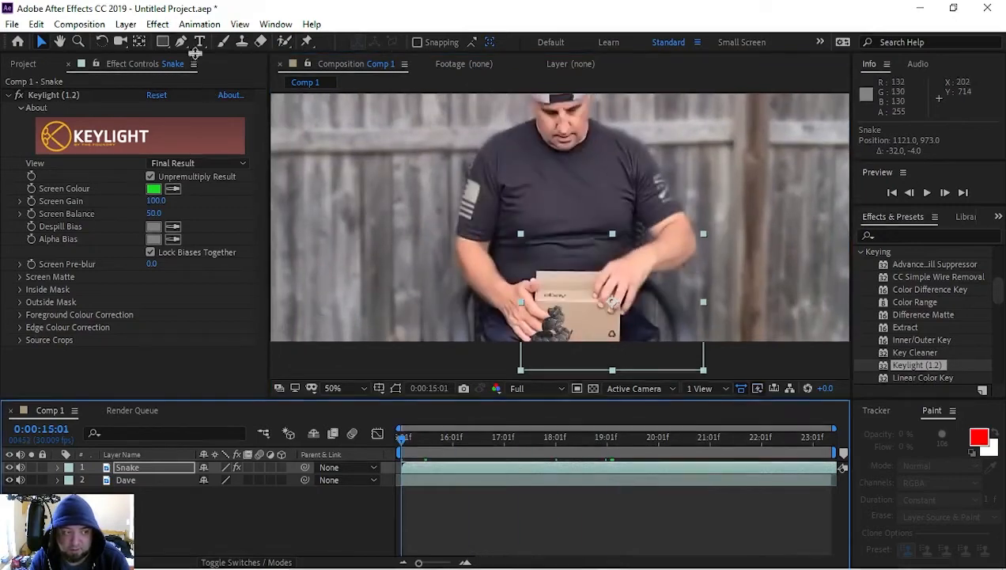
left_click(181, 42)
left_click(112, 469)
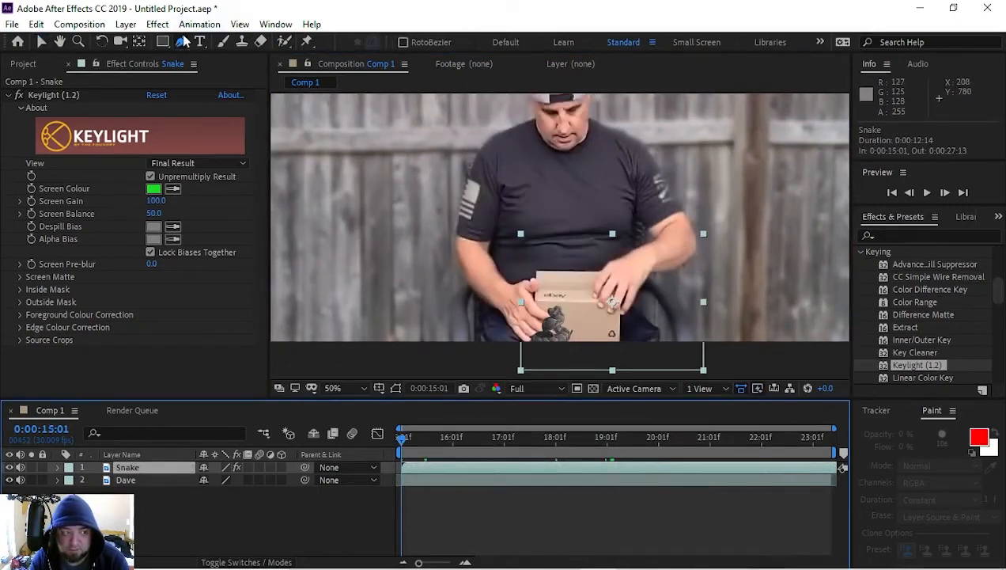
key("comma")
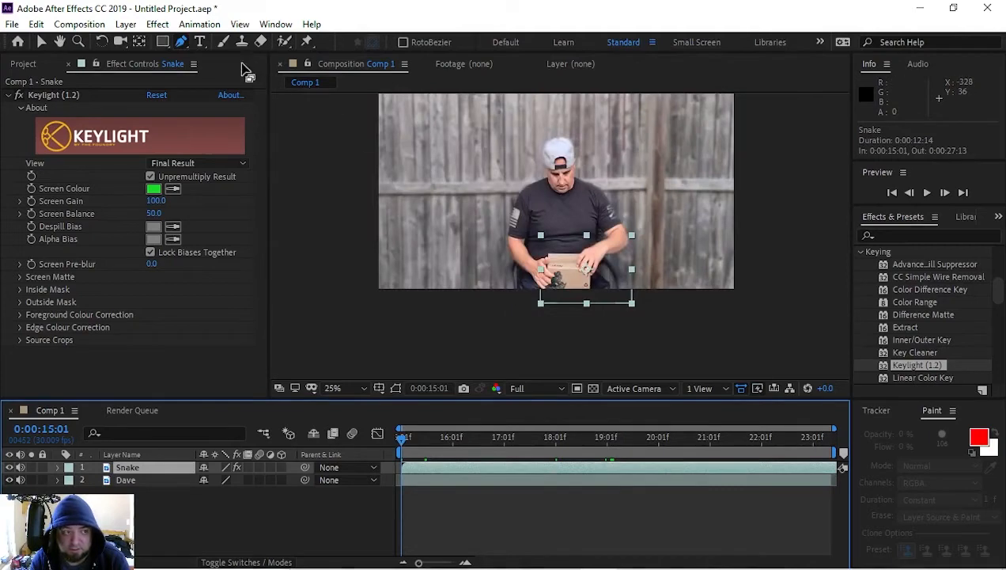
left_click(162, 41)
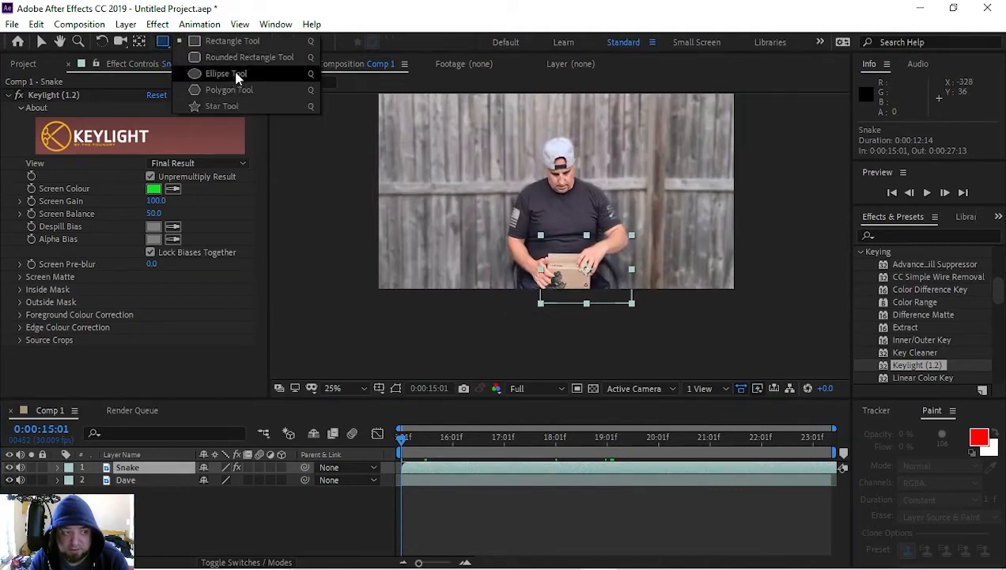
left_click(236, 75)
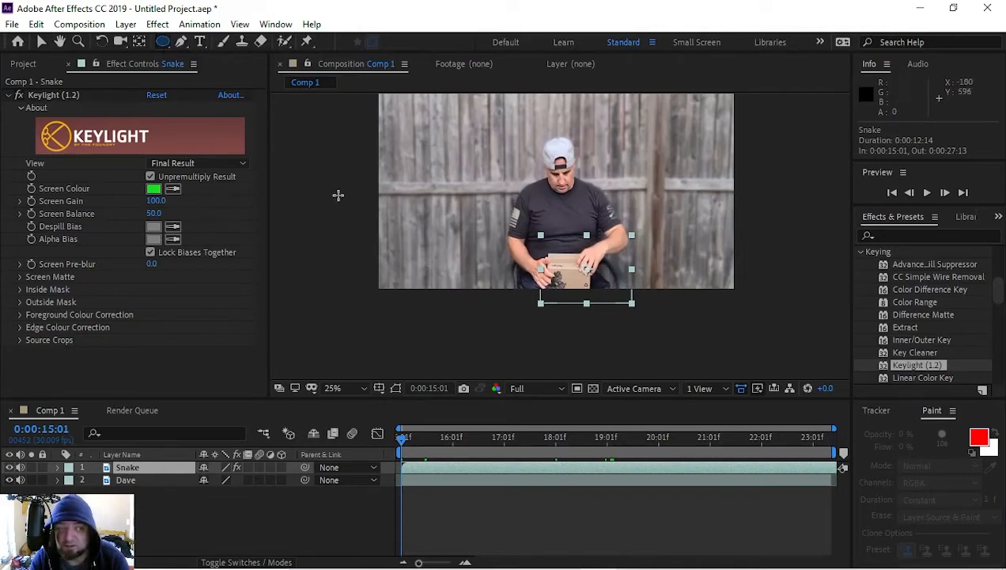
left_click_drag(162, 46, 241, 73)
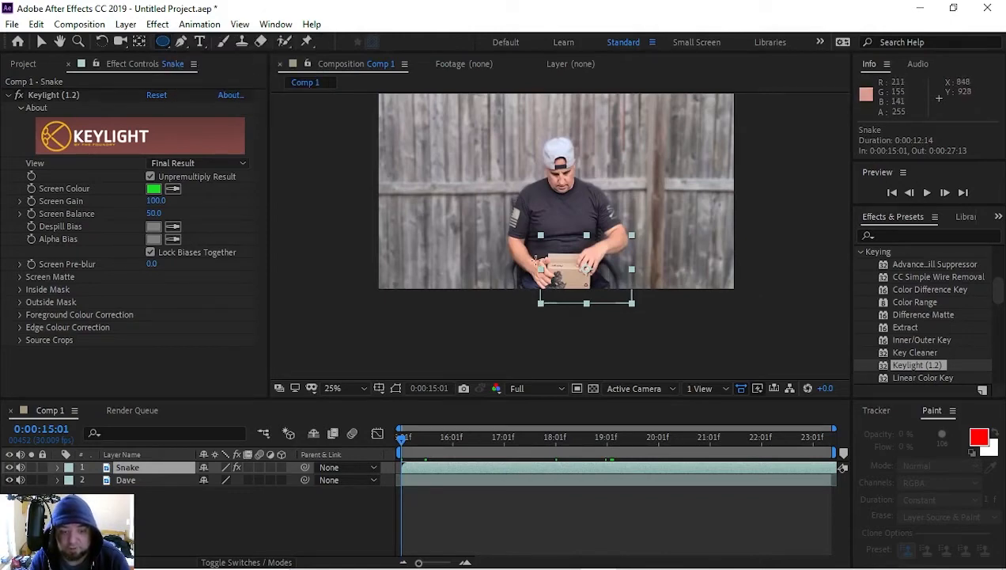
left_click_drag(536, 259, 579, 301)
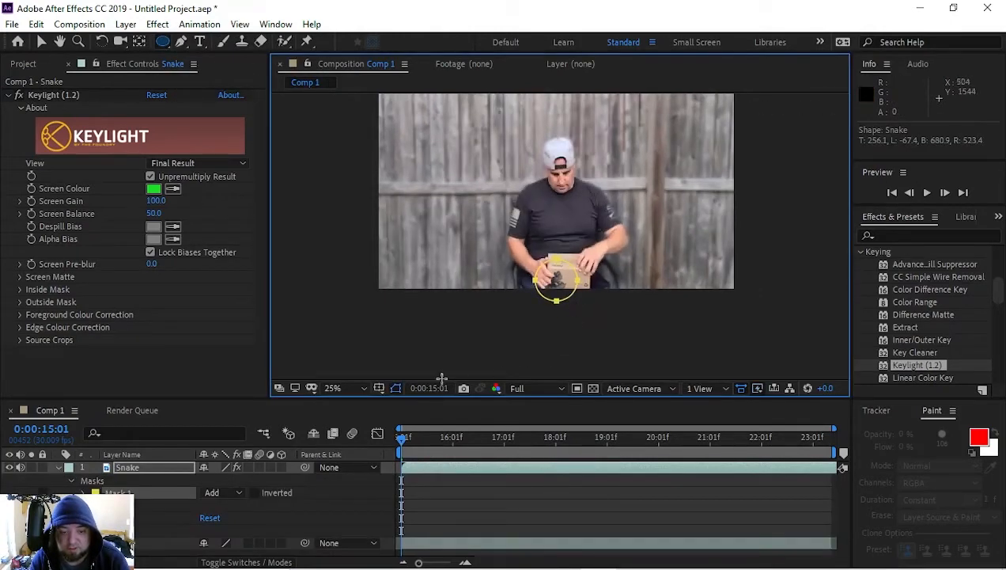
Step: Set the Snake layer's mask mode to Subtract and keyframe its Mask Path at 0:00:15:01
left_click(240, 492)
left_click(241, 413)
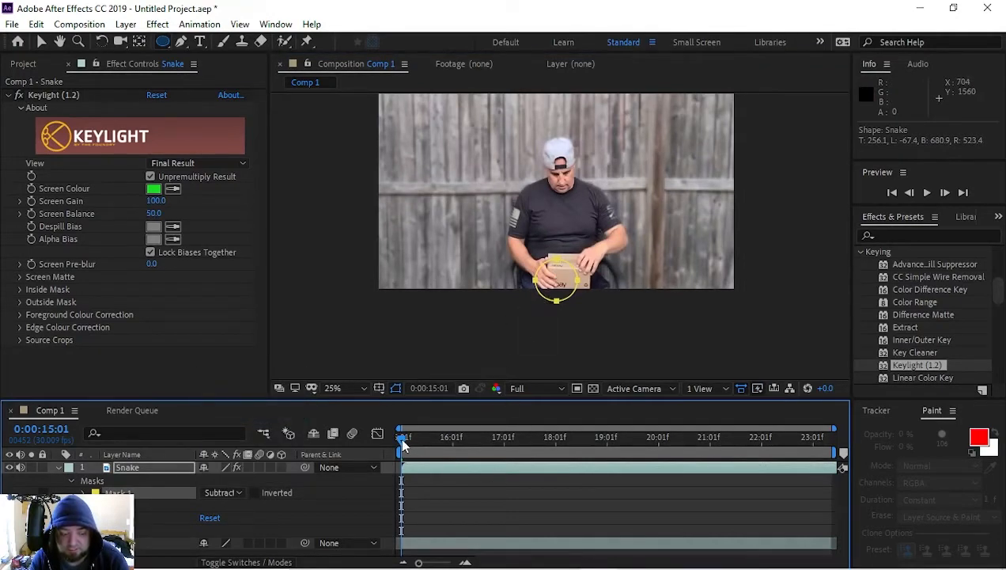
key("v")
key("period")
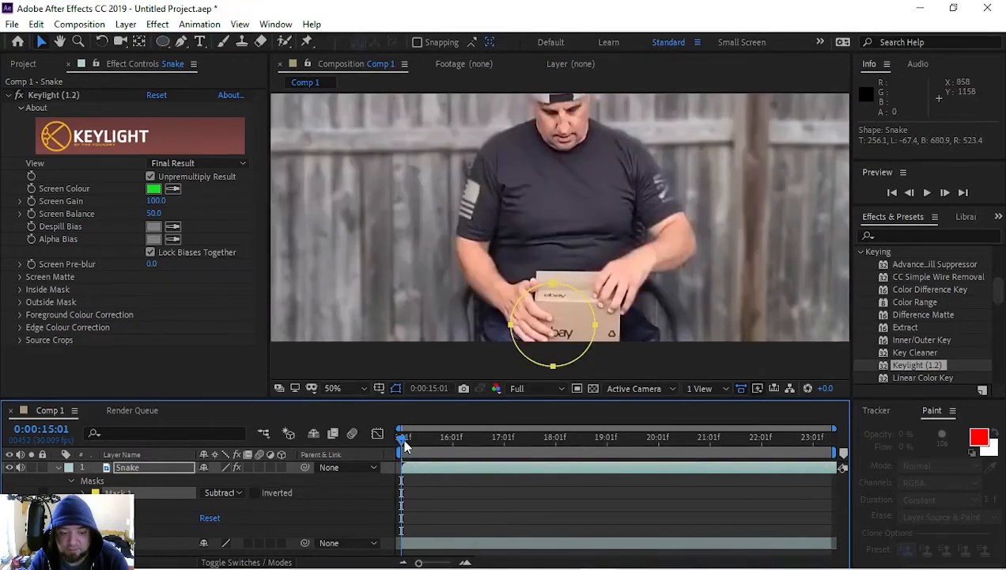
left_click(84, 494)
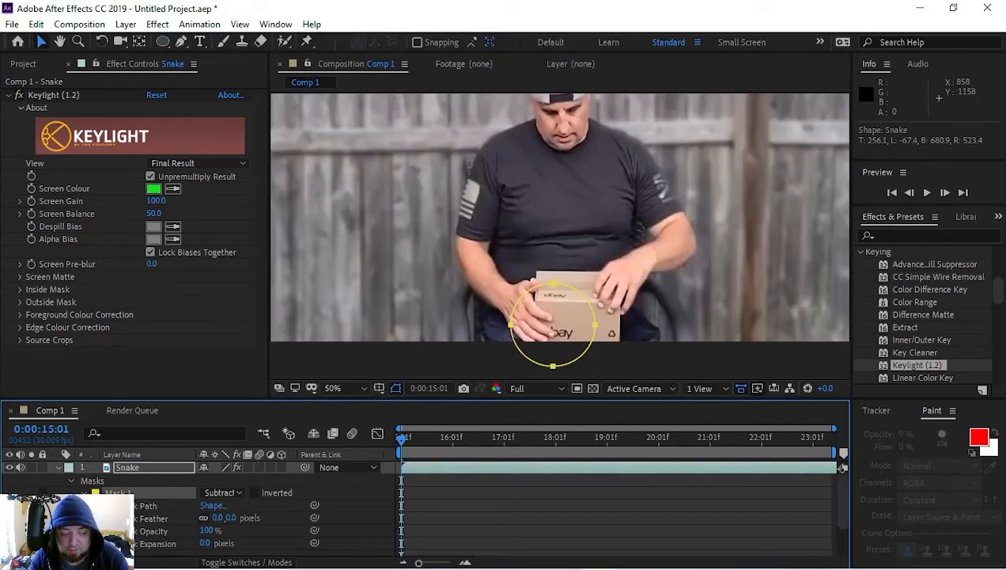
left_click(112, 505)
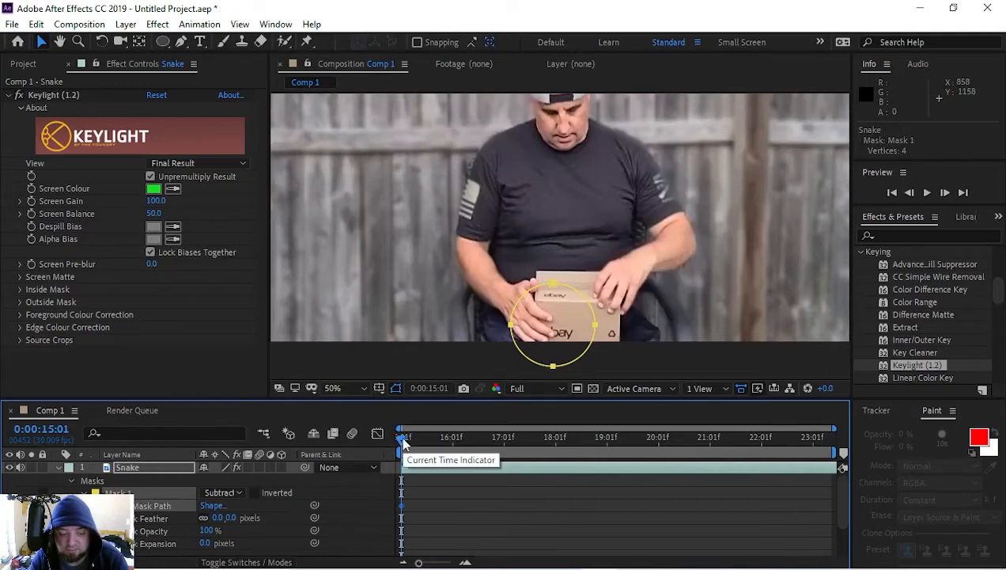
Step: Find the frame just before the snake emerges and add a Mask Path keyframe there, at 0:00:18:15
left_click_drag(403, 443, 603, 473)
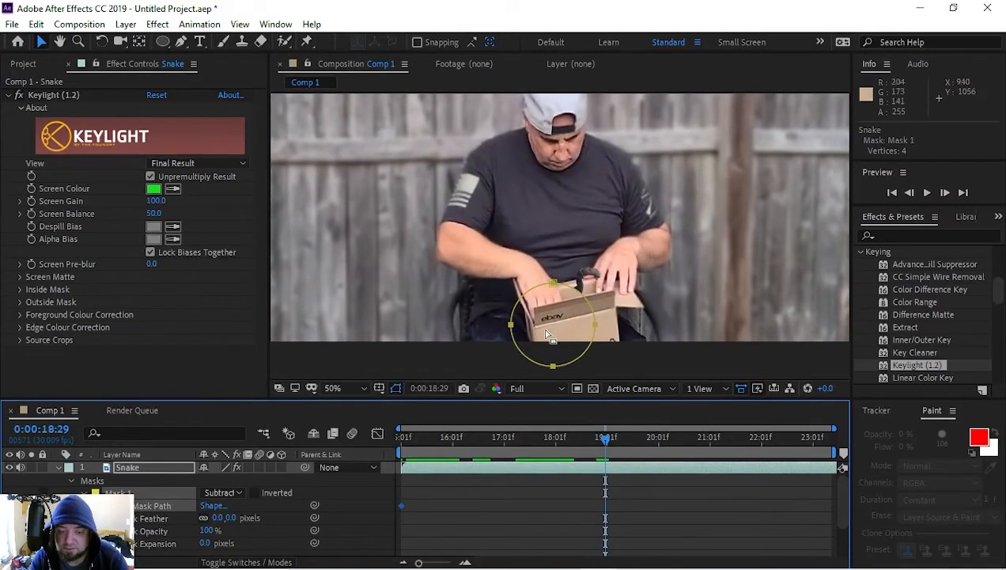
double_click(552, 287)
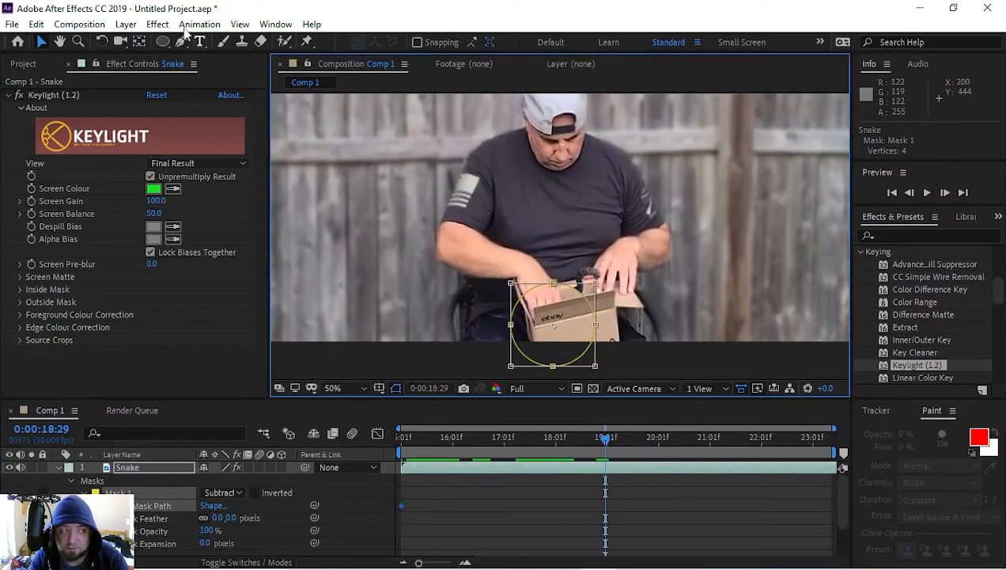
key("g")
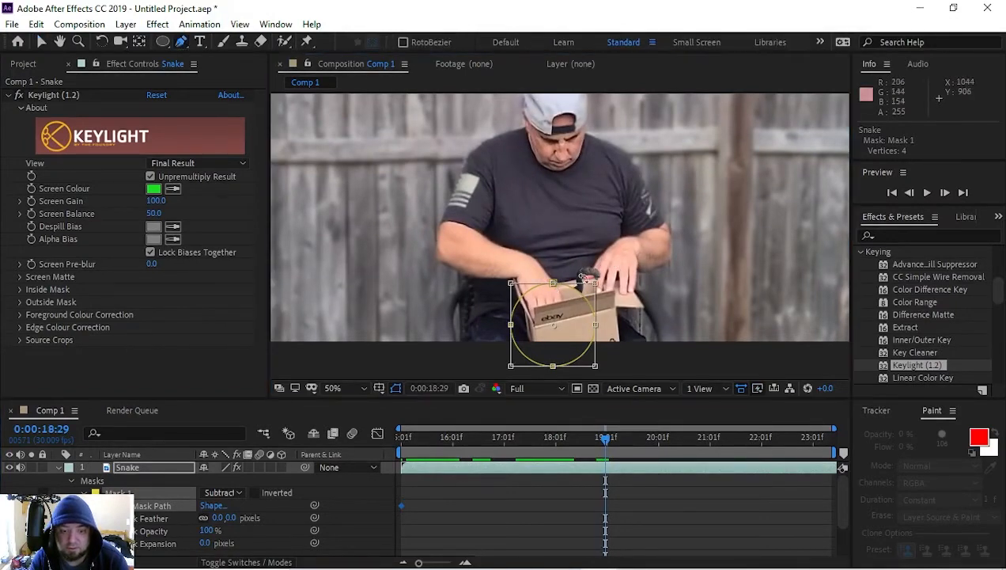
left_click(596, 284)
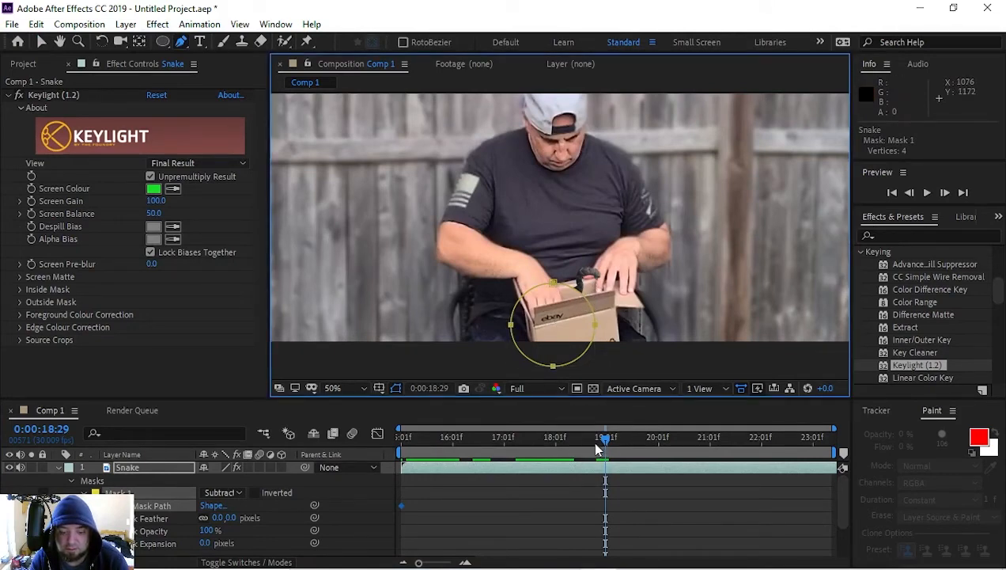
left_click_drag(601, 443, 578, 441)
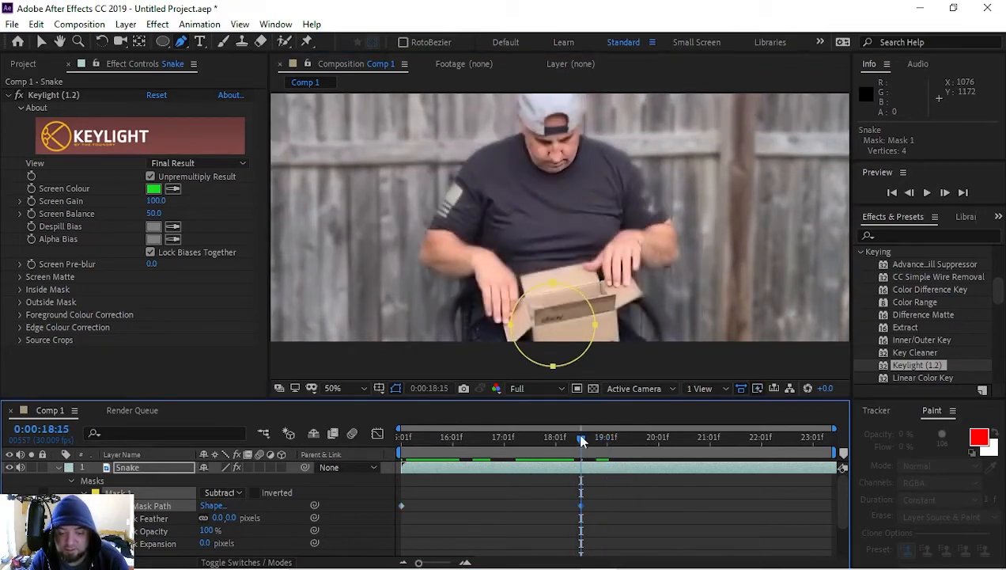
Step: Add a vertex to the mask and fit its upper edge to the box rim at 0:00:18:21 and 0:00:18:27
mouse_move(581, 436)
left_mouse_down()
mouse_move(602, 440)
mouse_move(591, 440)
left_mouse_up()
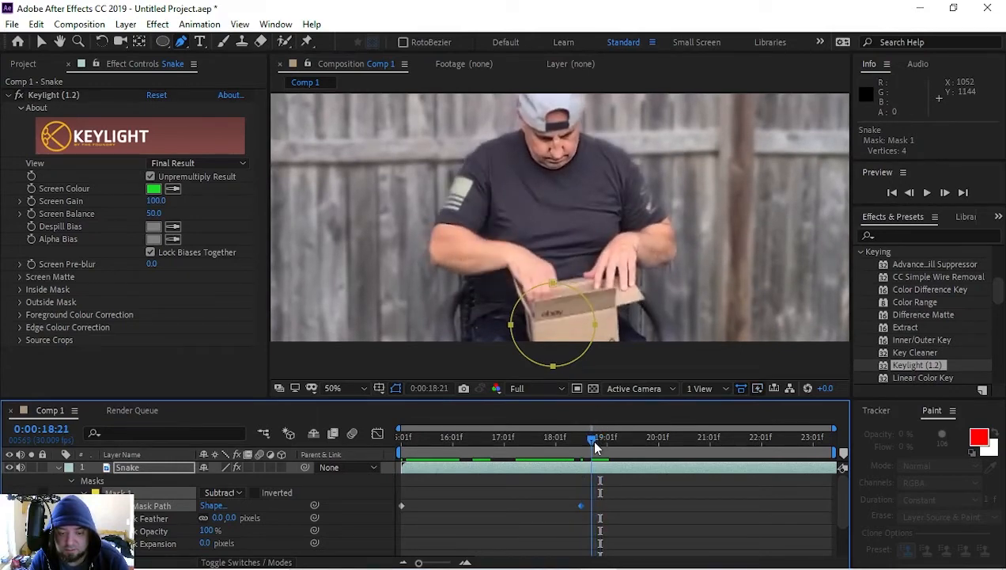
left_click(561, 292)
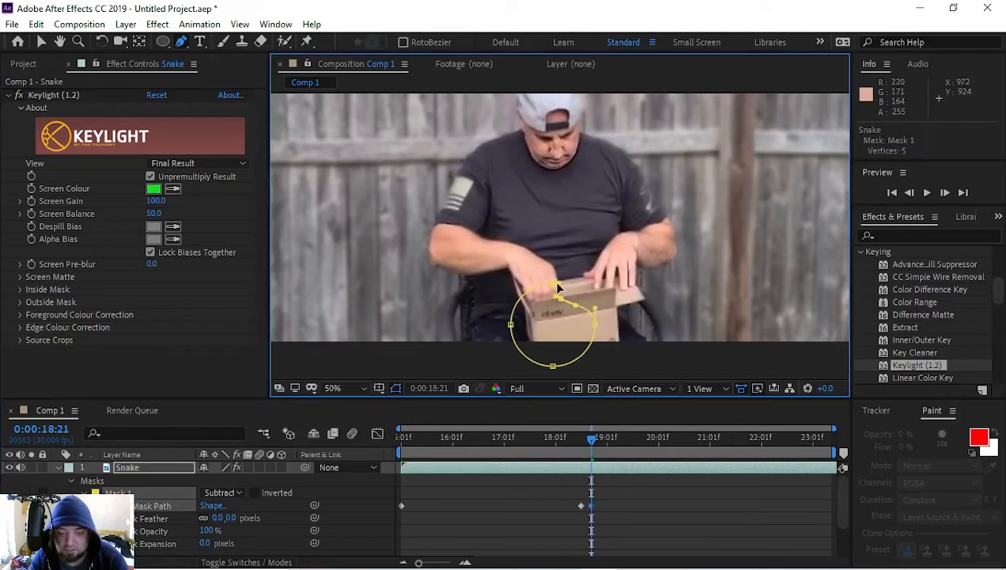
left_click_drag(555, 285, 540, 298)
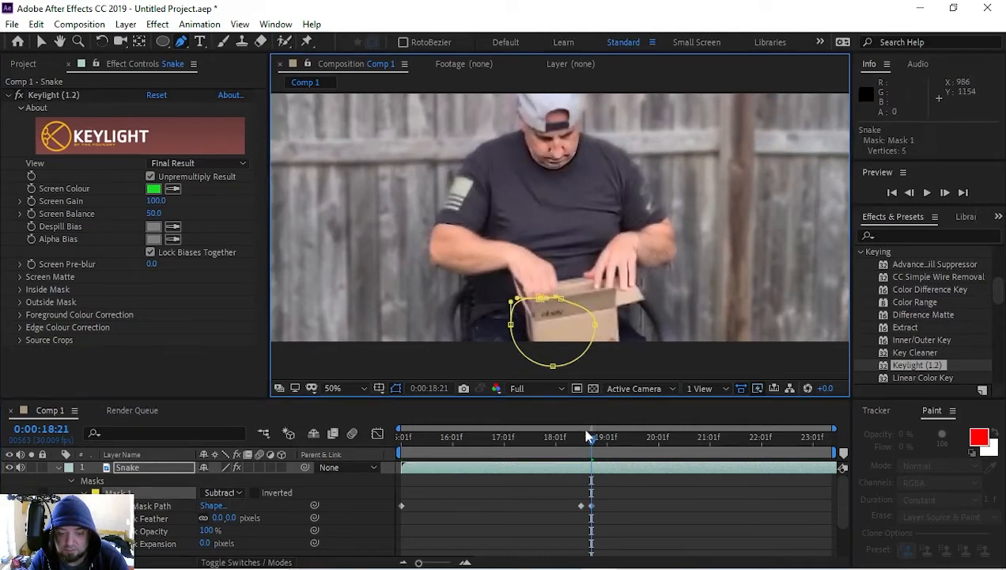
left_click_drag(591, 438, 604, 440)
left_click_drag(544, 299, 563, 302)
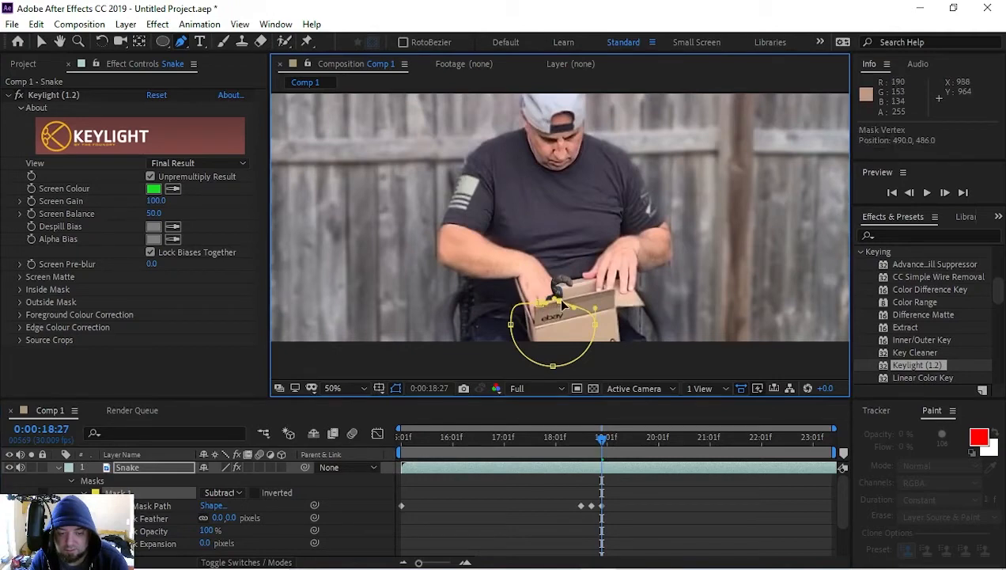
Step: Add another vertex on the mask's upper curve over the box front and check the mask across the frames around 0:00:18:24
mouse_move(603, 437)
left_mouse_down()
mouse_move(586, 436)
mouse_move(597, 444)
left_mouse_up()
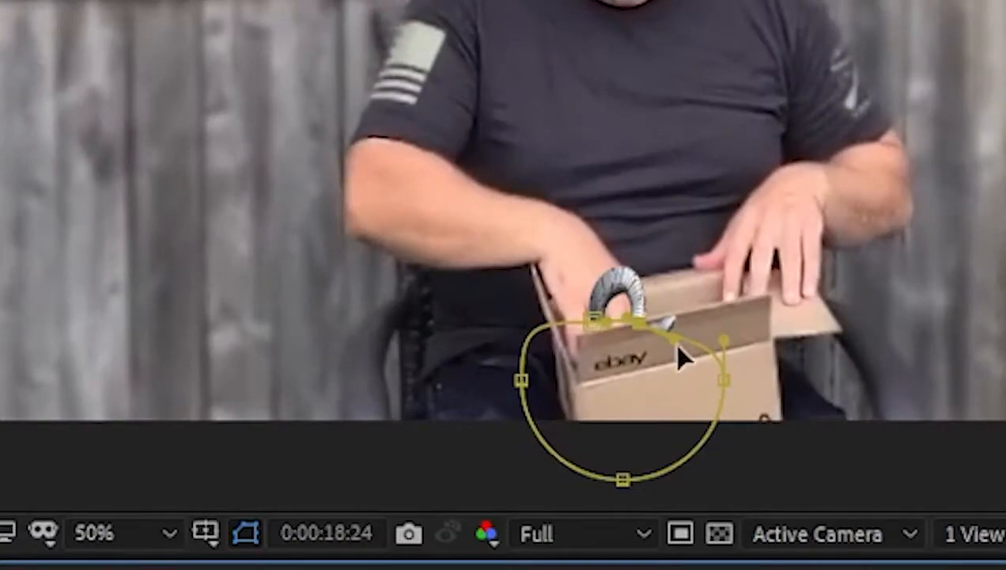
scroll(677, 343, "up", 1)
left_click_drag(663, 330, 667, 210)
key("g")
key("Page_Up")
key("Page_Up")
key("Page_Up")
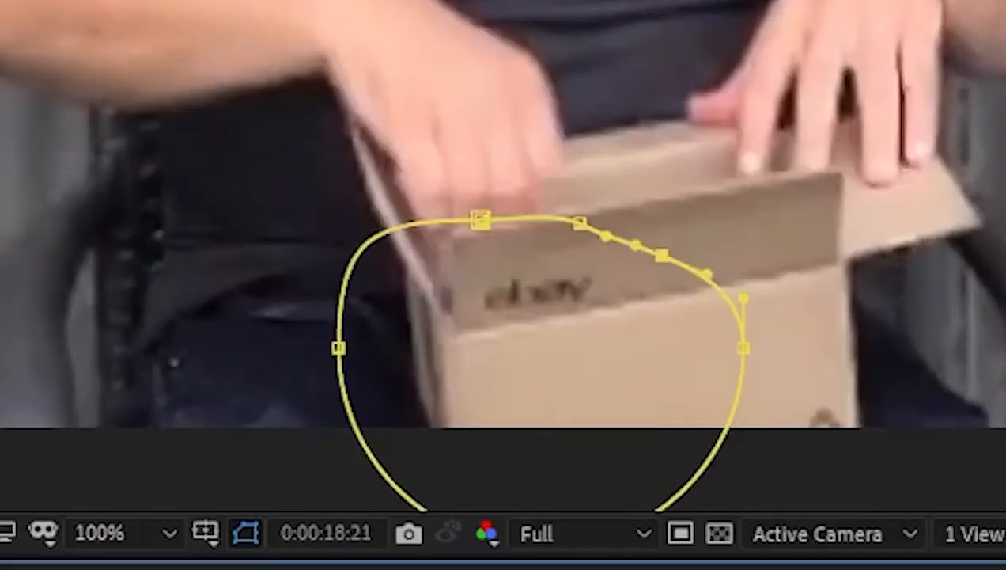
key("Page_Down")
key("Page_Down")
key("Page_Down")
key("Page_Down")
key("Page_Down")
key("Page_Down")
key("Page_Down")
key("Page_Down")
key("Page_Down")
key("Page_Down")
key("Page_Up")
key("Page_Up")
key("Page_Up")
key("Page_Up")
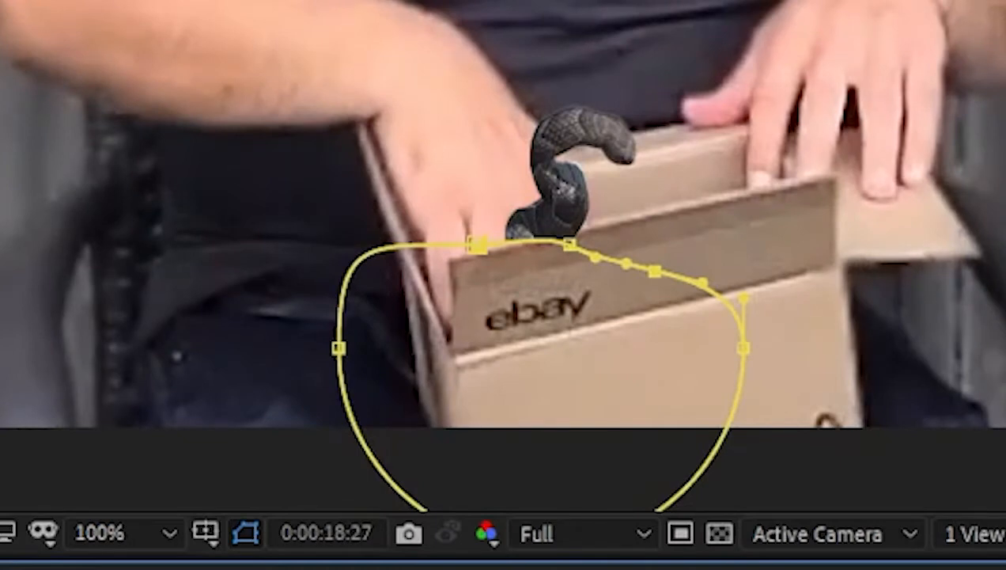
Step: Over the two frames after 0:00:18:27, move the mask's upper vertices onto the rim of the box's front flap
key("Page_Down")
left_click_drag(569, 245, 575, 232)
left_click_drag(654, 271, 668, 213)
left_click_drag(575, 232, 580, 227)
left_click_drag(604, 240, 674, 215)
key("Page_Down")
left_click_drag(580, 227, 580, 231)
left_click_drag(477, 245, 477, 252)
Step: At the frame before 0:00:19:01, reshape the mask's right side to run along the front flap's rim below the snake
key("Page_Down")
left_click_drag(743, 347, 725, 196)
left_click(676, 214)
left_click_drag(740, 151, 757, 186)
left_click_drag(740, 203, 745, 208)
key("Page_Down")
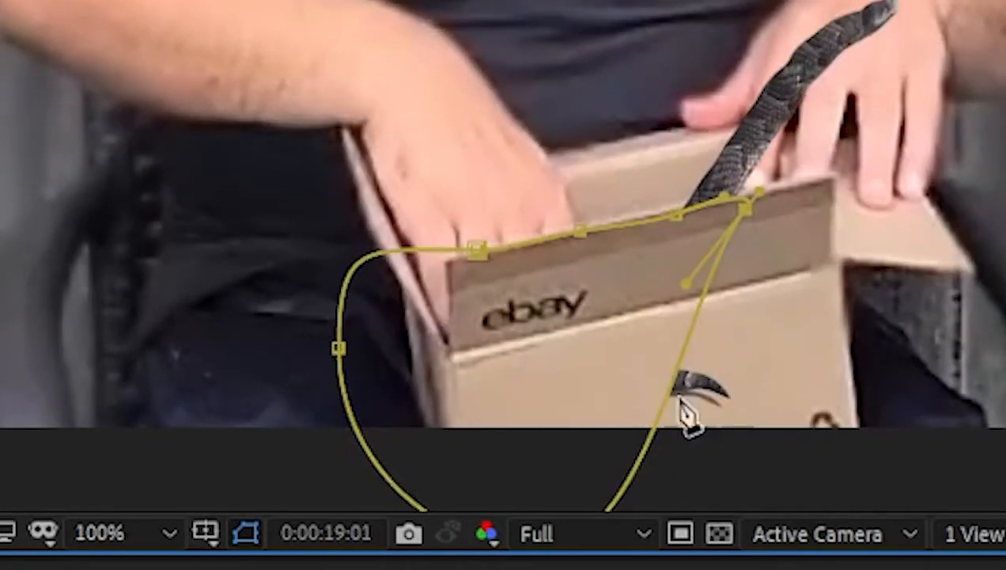
Step: Add a vertex on the mask's right side and pull it outward to hide the snake's tail on the box front
key("Page_Up")
key("Page_Up")
key("Page_Down")
left_click_drag(674, 389, 749, 392)
key("Page_Down")
key("Page_Down")
key("Page_Down")
key("Page_Down")
key("Page_Down")
key("Page_Down")
key("Page_Down")
key("Page_Down")
key("Page_Down")
key("Page_Down")
key("Page_Up")
key("Page_Up")
key("Page_Up")
key("Page_Up")
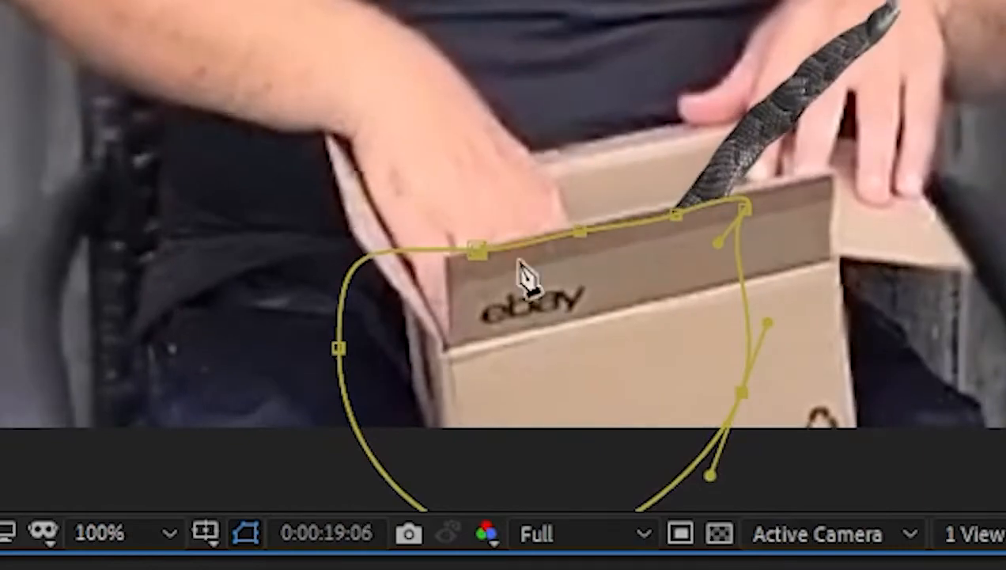
Step: Raise the mask's upper vertices to the front flap's rim at 0:00:19:06 and 0:00:19:10
left_click_drag(677, 215, 671, 197)
key("Page_Down")
key("Page_Down")
Step: Two frames after 0:00:19:10, refine the mask's upper vertices along the rim and extend its right vertex to the flap's right corner
key("Page_Down")
key("Page_Down")
left_click_drag(580, 229, 580, 208)
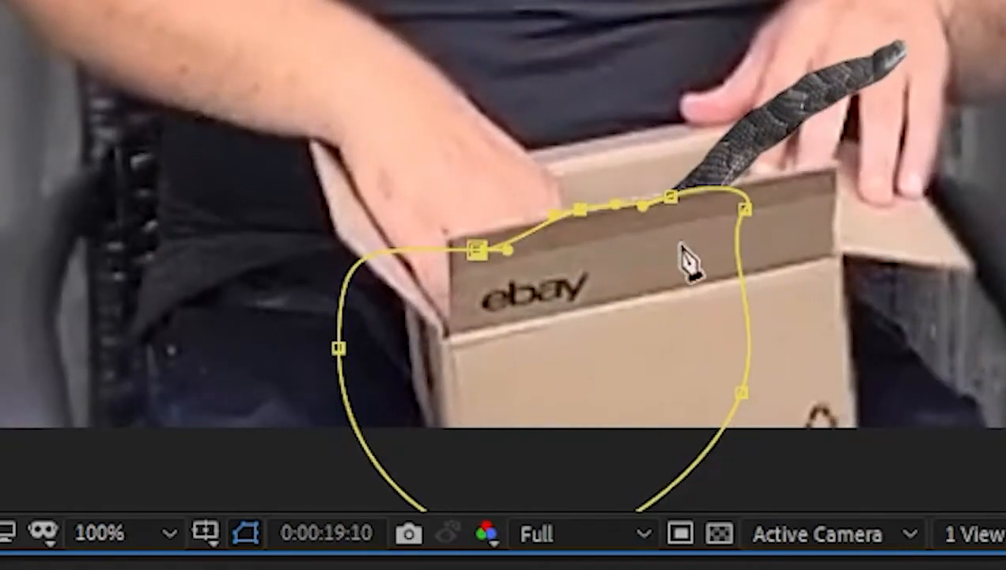
Step: Advance to 0:00:19:27 and nudge the mask vertex below the snake onto the front flap's rim
key("Page_Down")
key("Page_Down")
left_click_drag(671, 197, 667, 190)
left_click_drag(579, 209, 582, 202)
left_click_drag(746, 209, 835, 152)
key("Page_Down")
key("Page_Down")
key("Page_Down")
key("Page_Down")
key("Page_Down")
key("Page_Down")
key("Page_Down")
key("Page_Down")
key("Page_Down")
key("Page_Down")
Step: Raise the mask's left and middle upper vertices to the flap's rim, following the snake frame by frame up to 0:00:20:04
key("Page_Down")
key("Page_Down")
key("Page_Down")
key("Page_Down")
key("Page_Down")
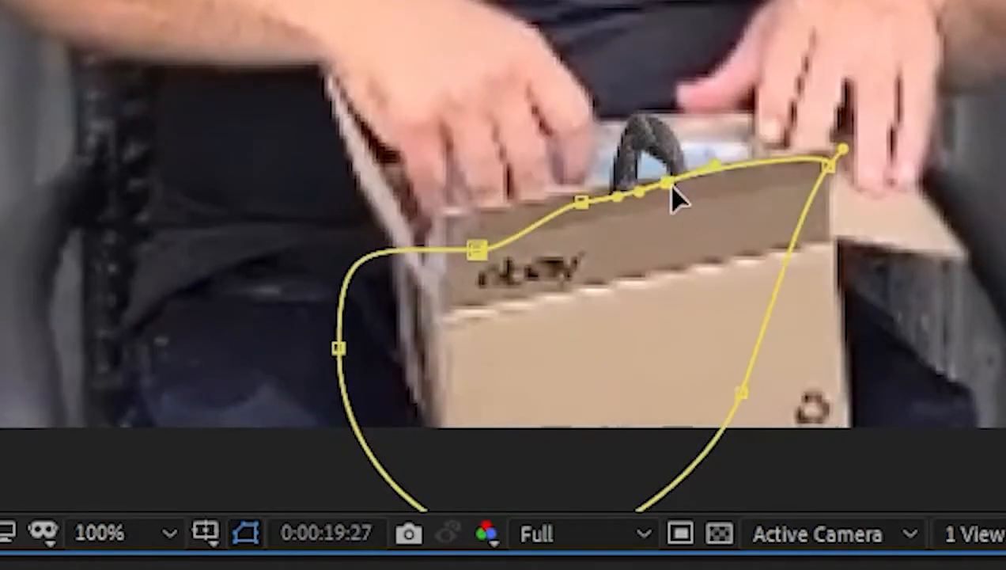
left_click_drag(670, 183, 664, 182)
key("Page_Down")
key("Page_Down")
key("Page_Down")
left_click_drag(477, 250, 471, 207)
left_click_drag(581, 201, 583, 190)
key("Page_Down")
key("Page_Down")
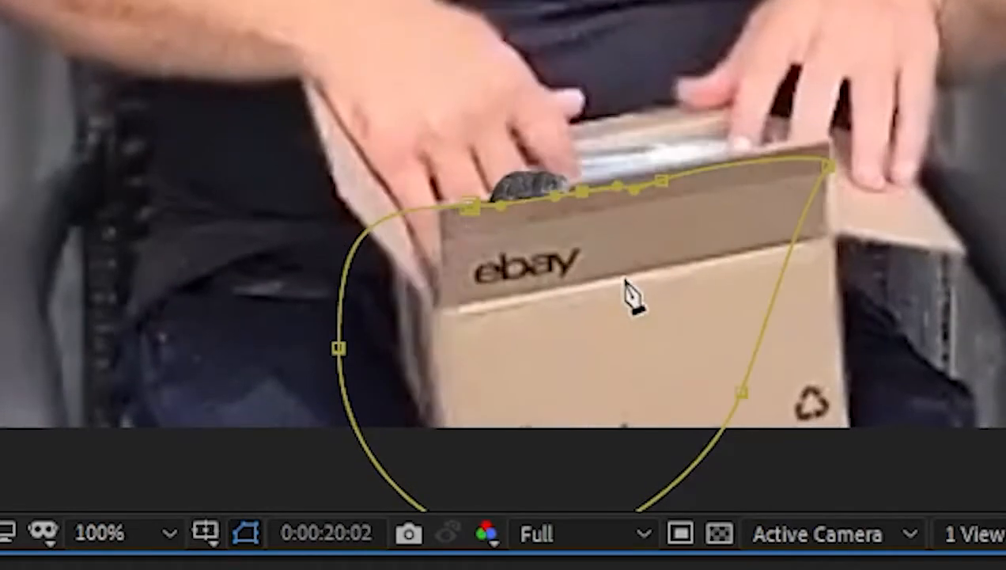
key("Page_Down")
key("Page_Down")
key("Page_Down")
key("Page_Up")
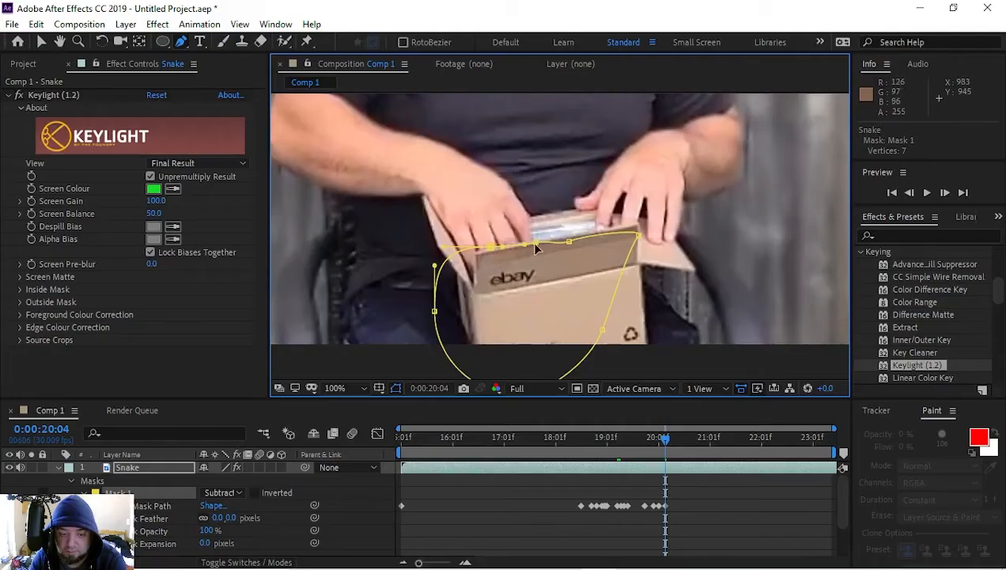
Step: Split the Snake layer at 0:00:20:04 and delete the part after the split
left_click(667, 470)
key("ctrl+shift+d")
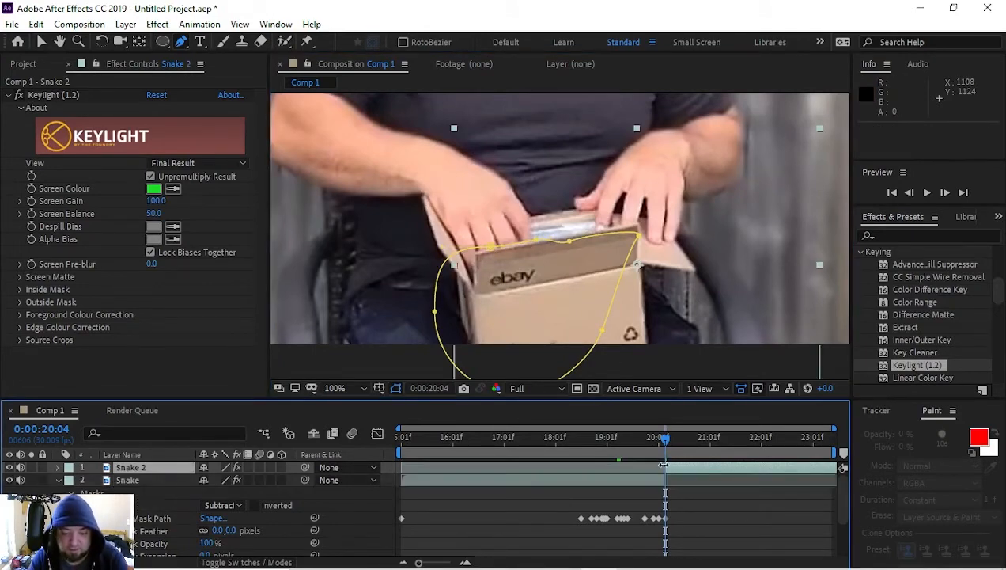
key("Delete")
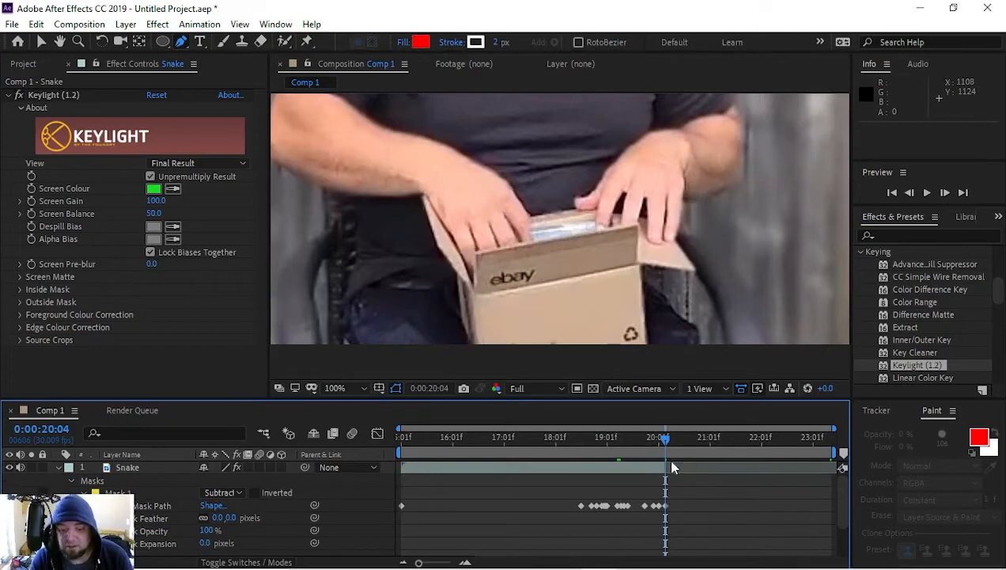
Step: Lower the Snake mask's upper vertices toward the front flap's rim at 0:00:18:24 and 0:00:18:25
left_click_drag(664, 441, 582, 463)
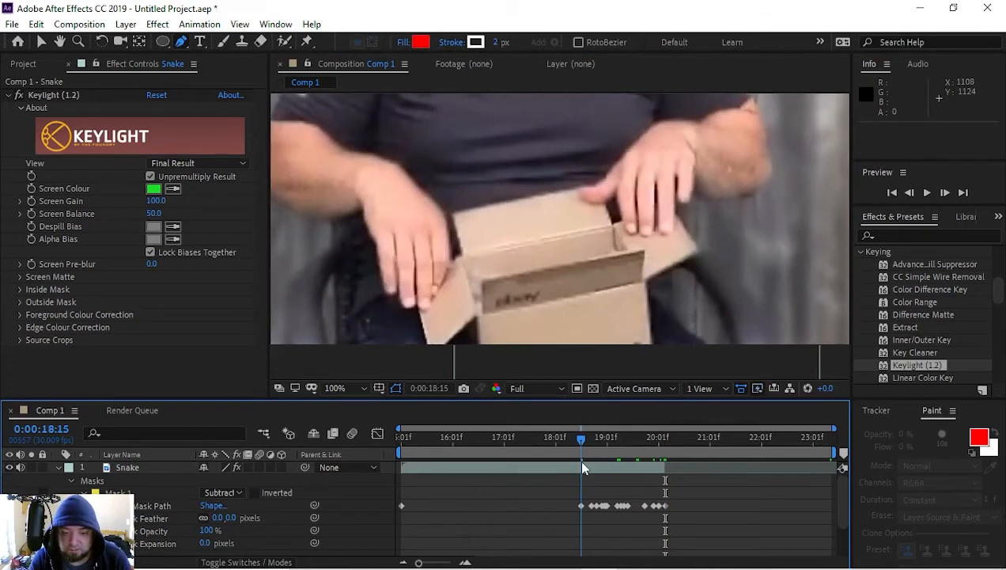
left_click_drag(581, 441, 594, 436)
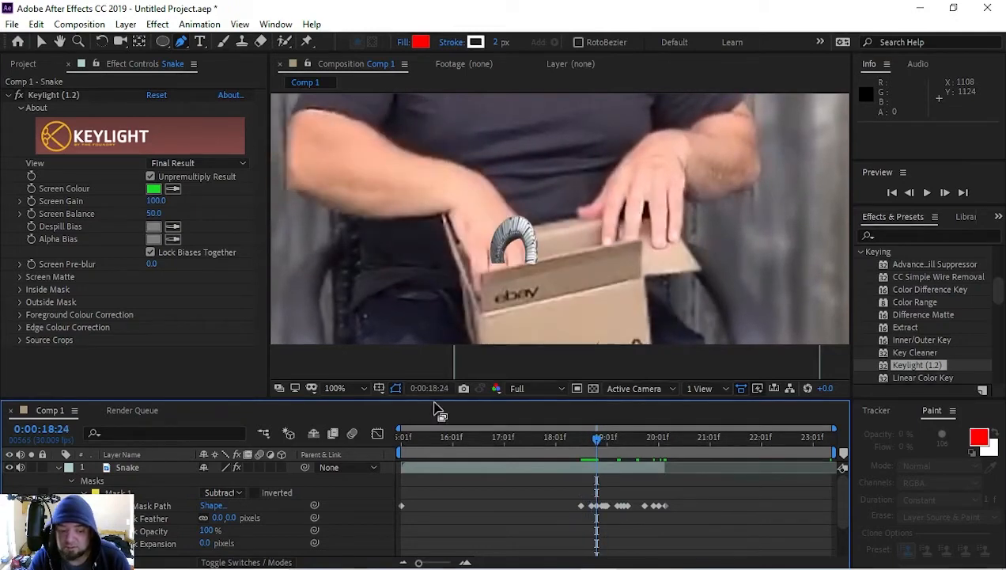
left_click(146, 467)
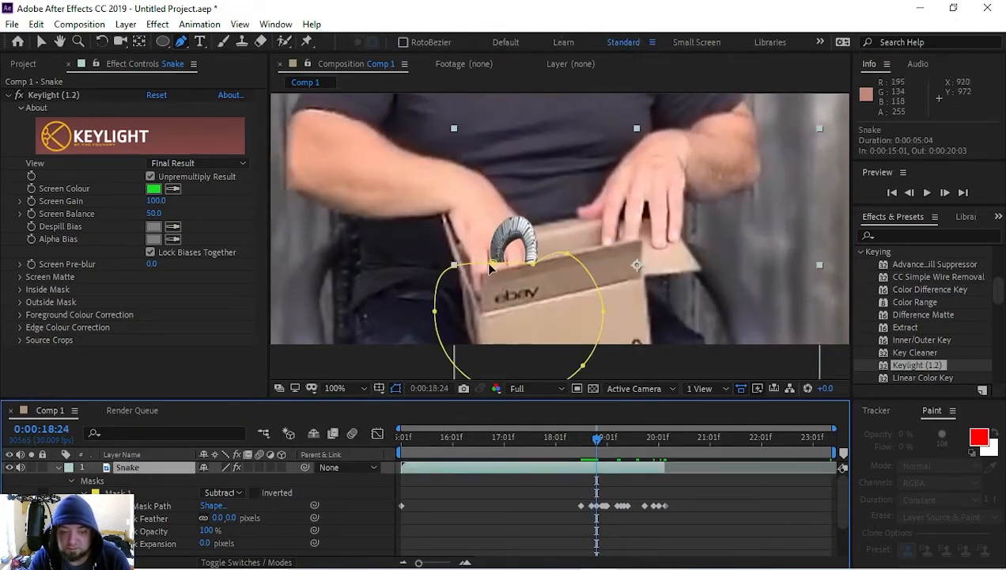
left_click_drag(492, 264, 492, 272)
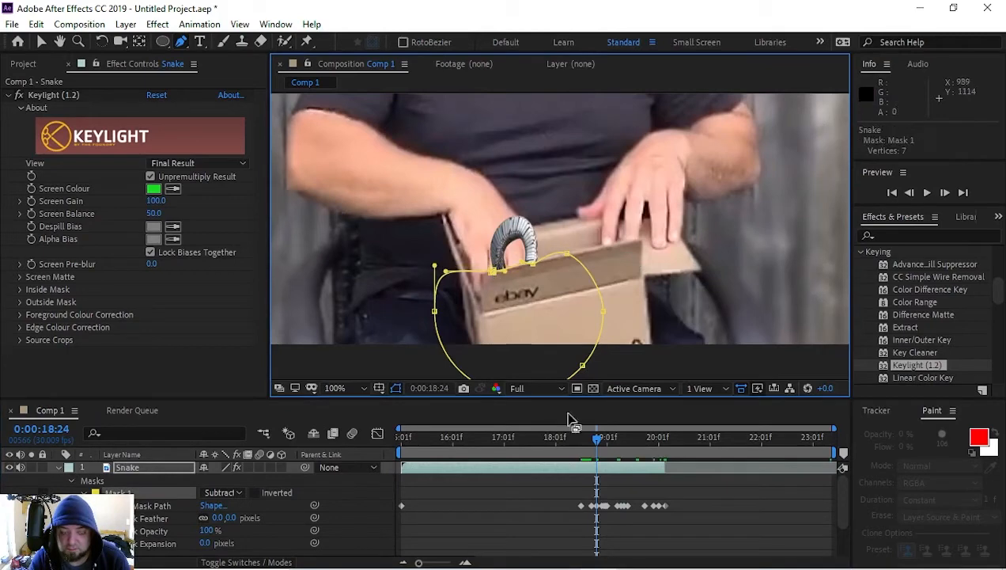
mouse_move(597, 439)
left_mouse_down()
mouse_move(588, 437)
mouse_move(599, 439)
left_mouse_up()
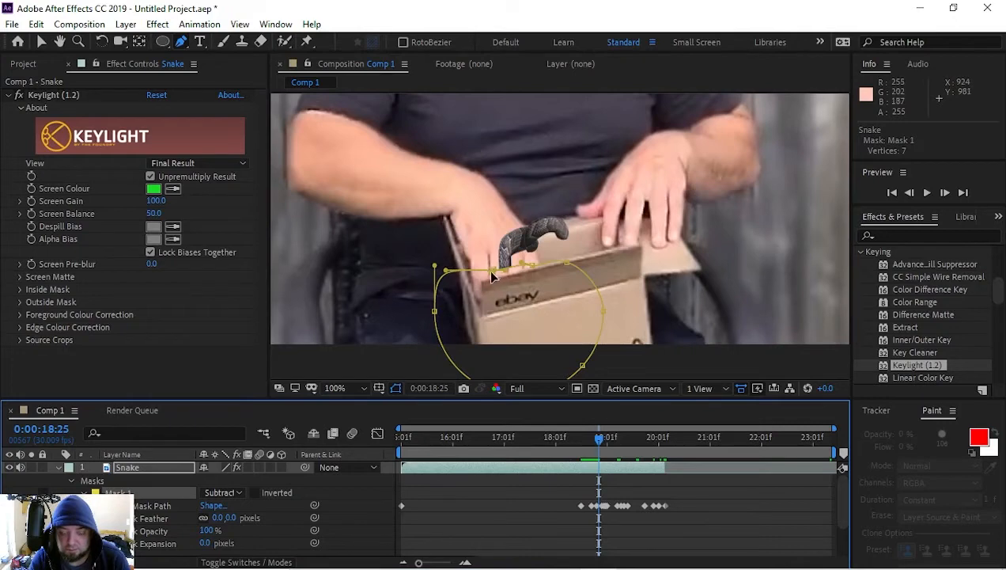
left_click_drag(491, 275, 492, 281)
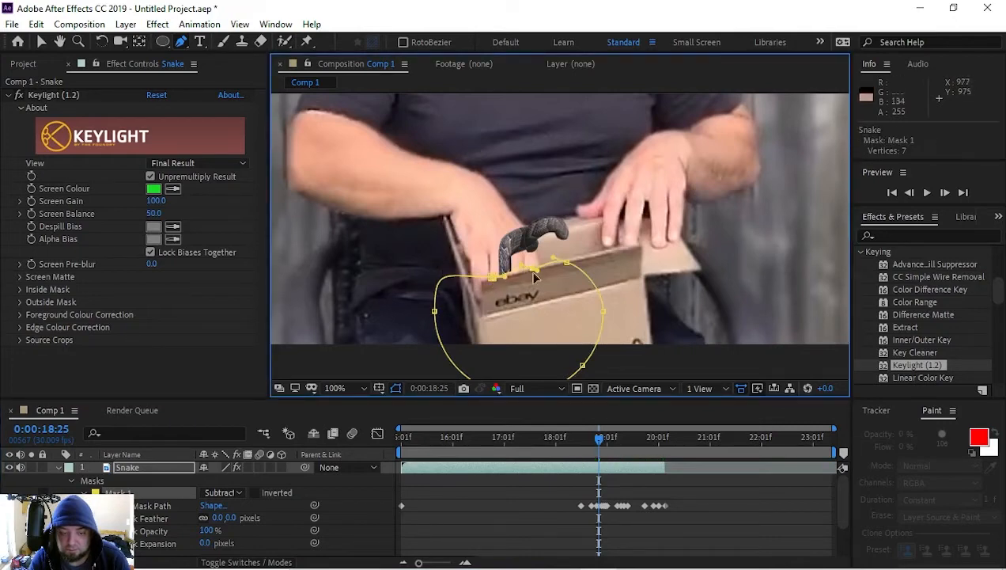
Step: Collapse the Snake layer's properties and preview the whole composite from 0:00:15:01
left_click_drag(594, 437, 389, 450)
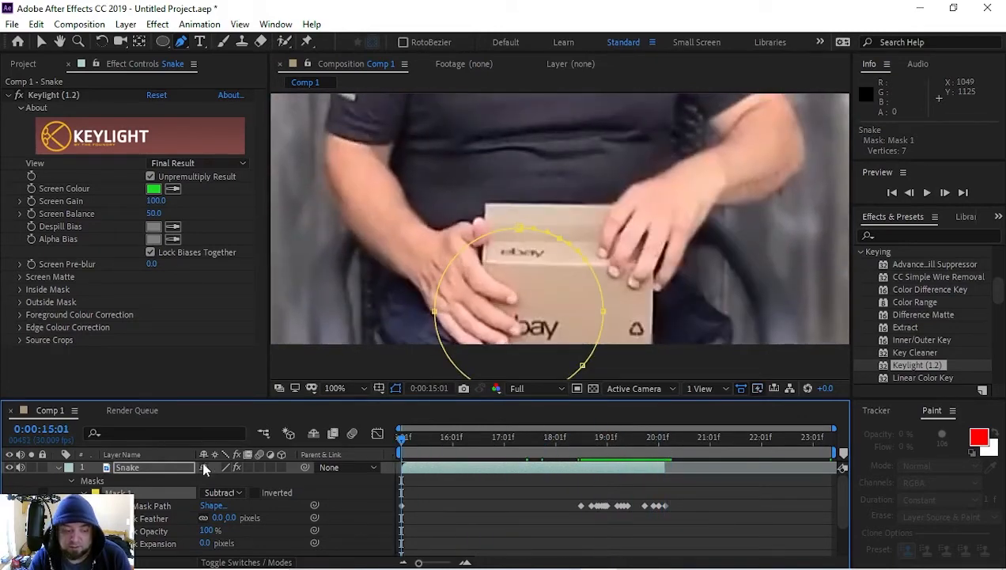
left_click(57, 466)
scroll(641, 175, "down", 4)
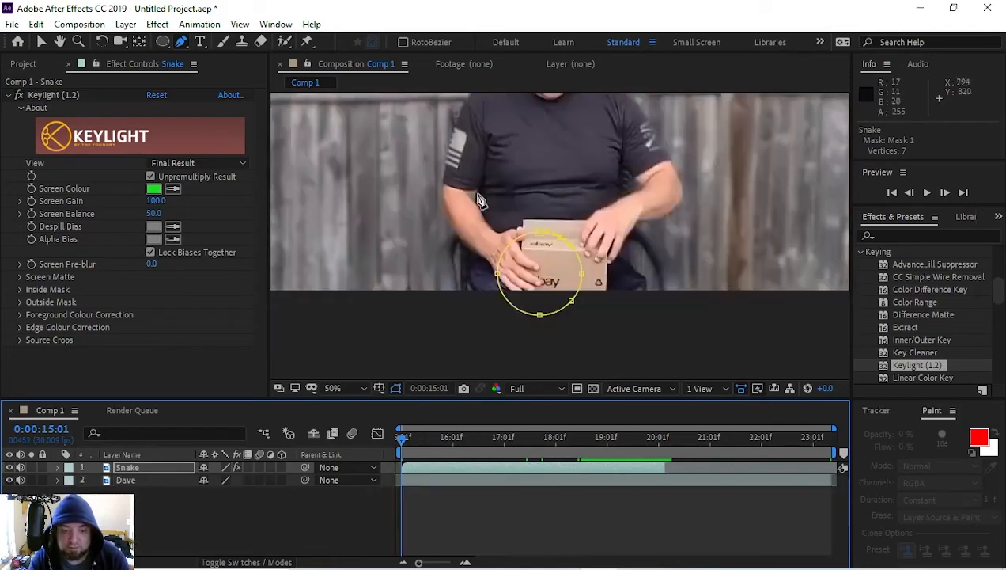
key("space")
left_click_drag(640, 182, 650, 246)
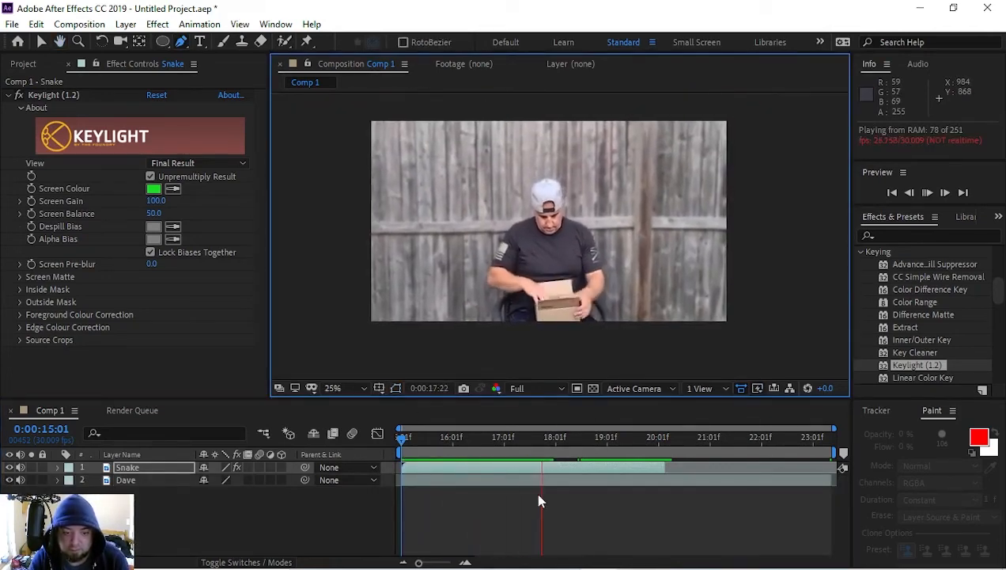
key("space")
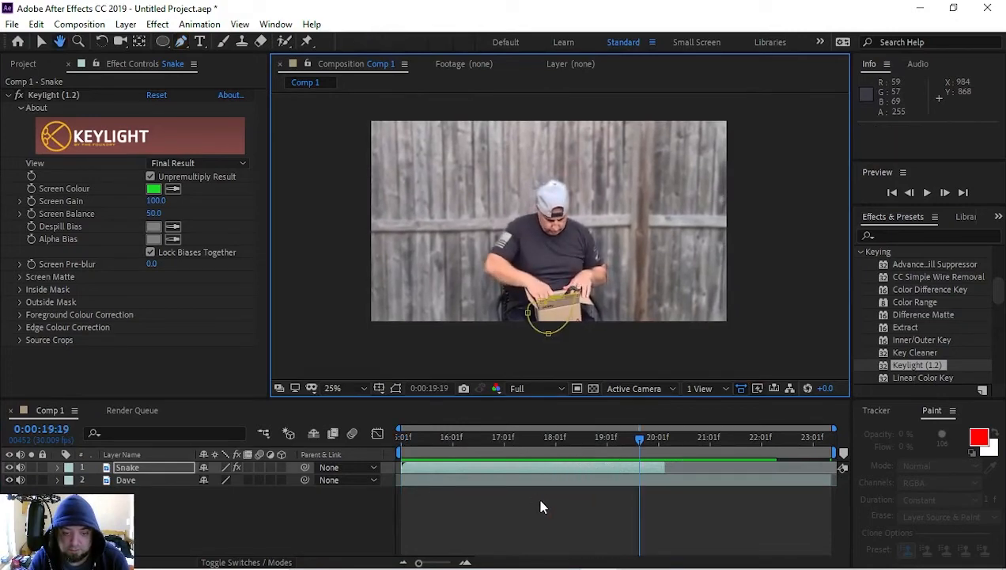
left_click_drag(551, 449, 401, 465)
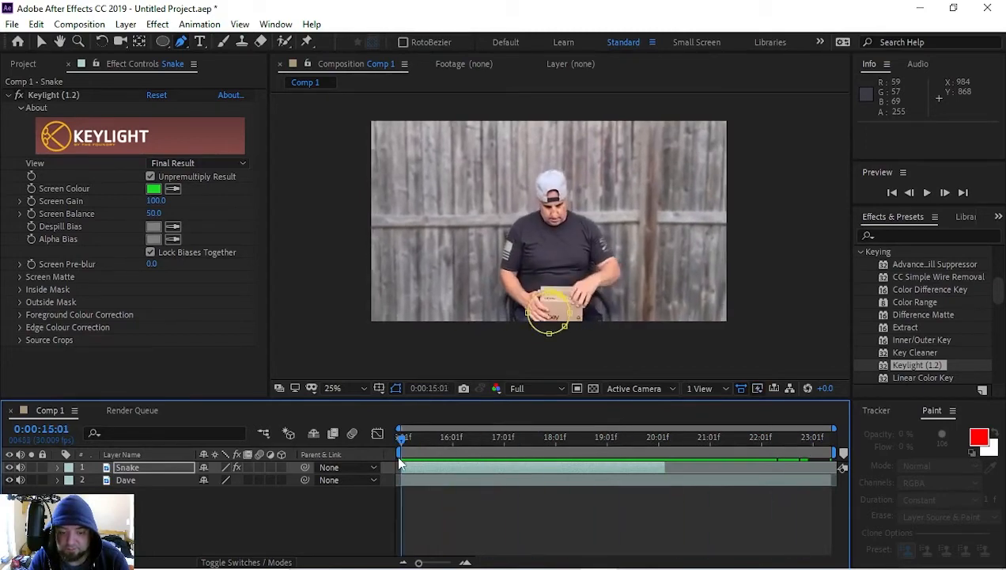
Step: Enable motion blur on the Snake layer and for the composition, and preview the effect
left_click(122, 468)
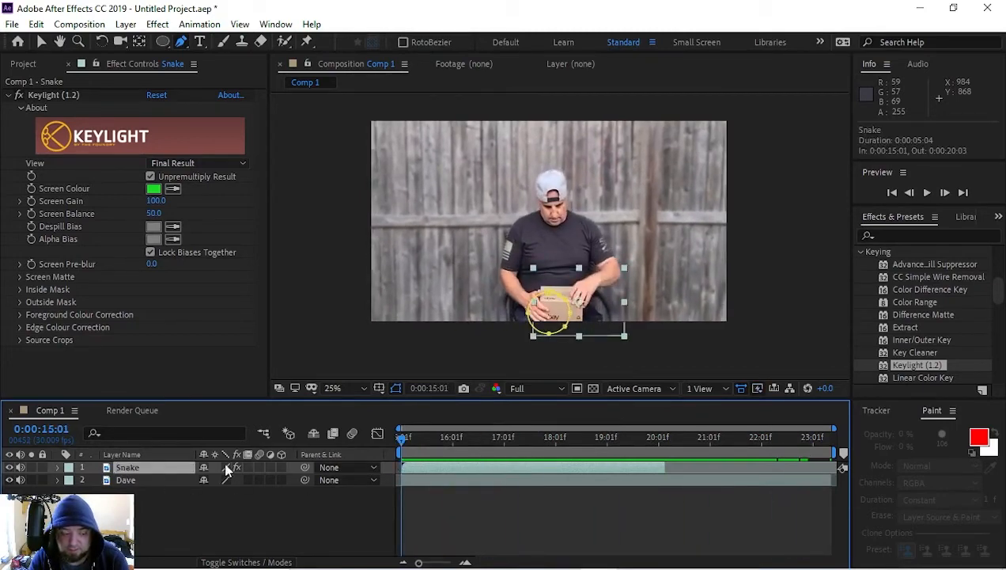
key("space")
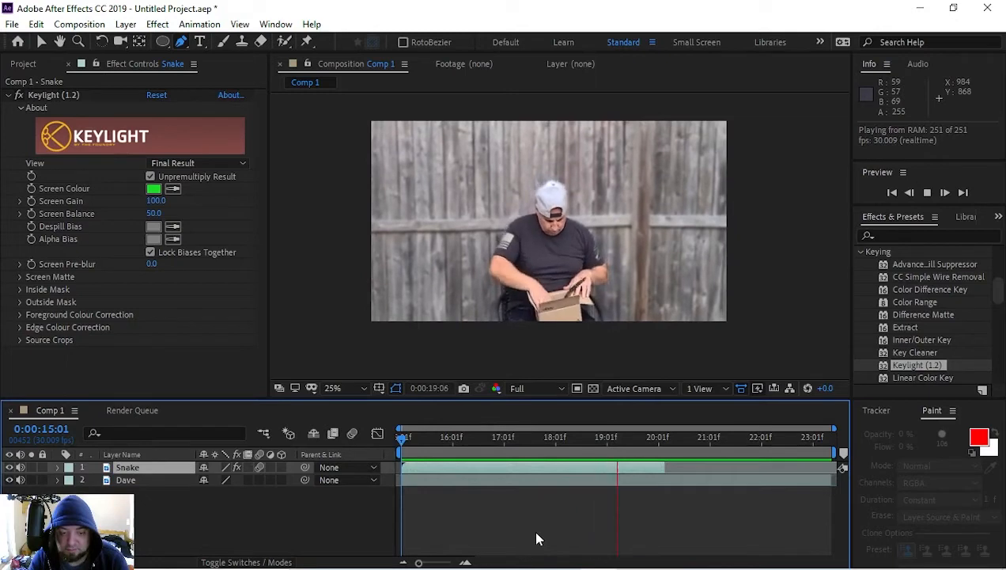
key("space")
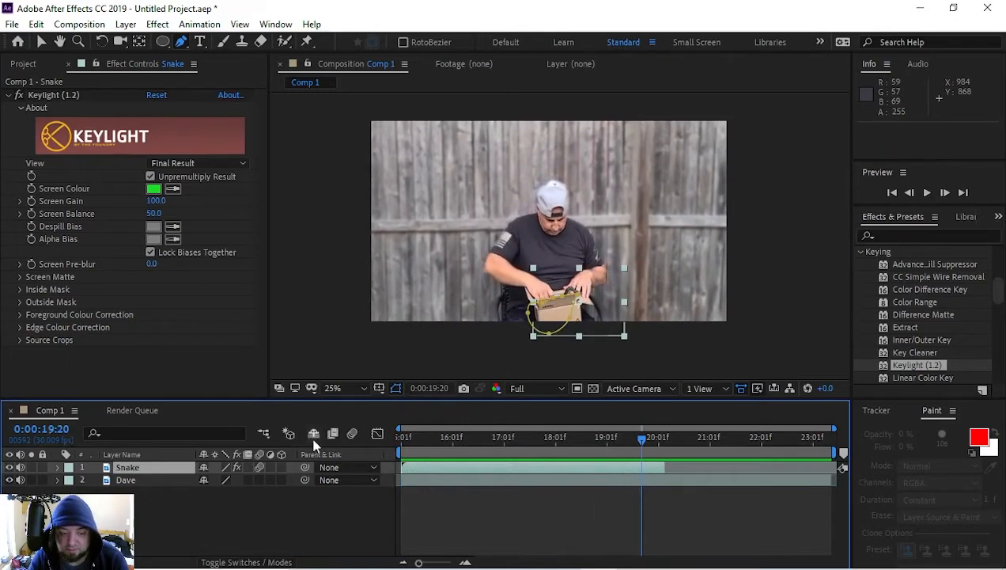
key("space")
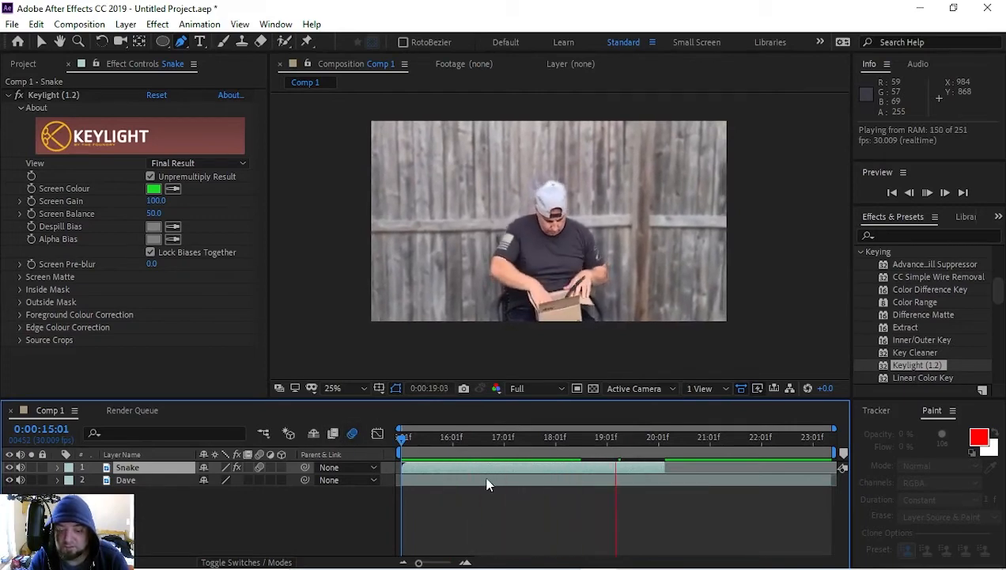
Step: Play the snake composite at 50% zoom to check how the snake leaves the box
scroll(568, 292, "up", 2)
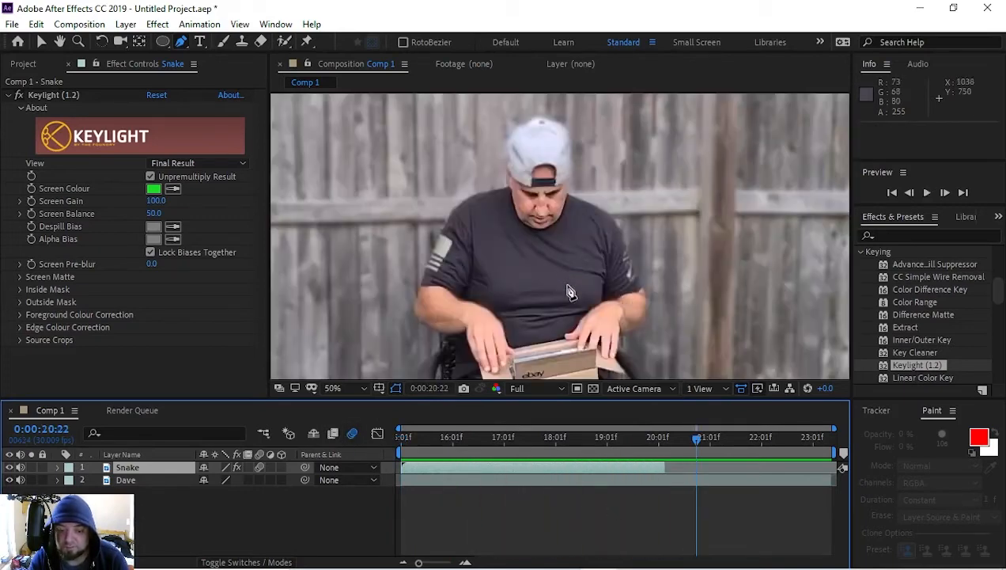
key("space")
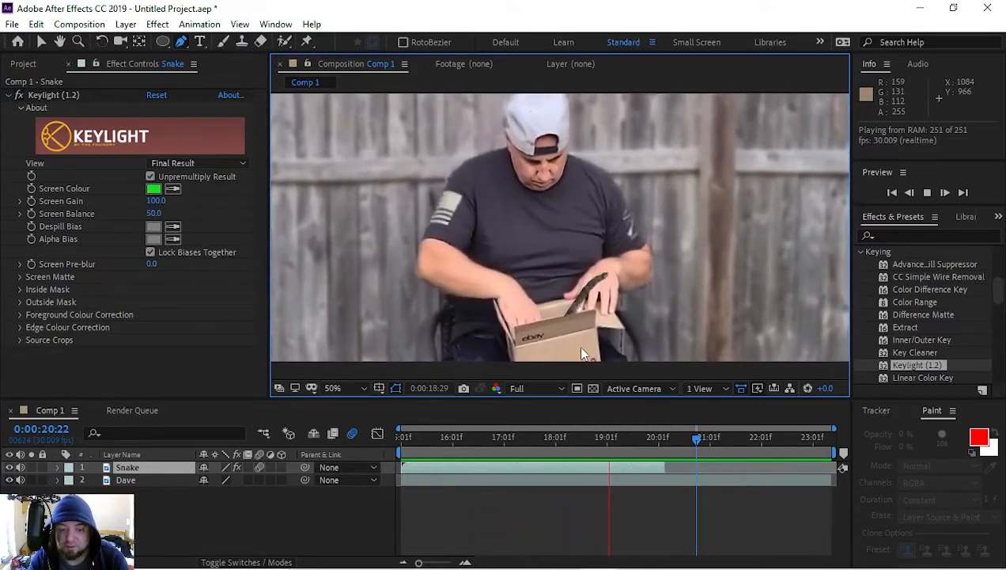
key("space")
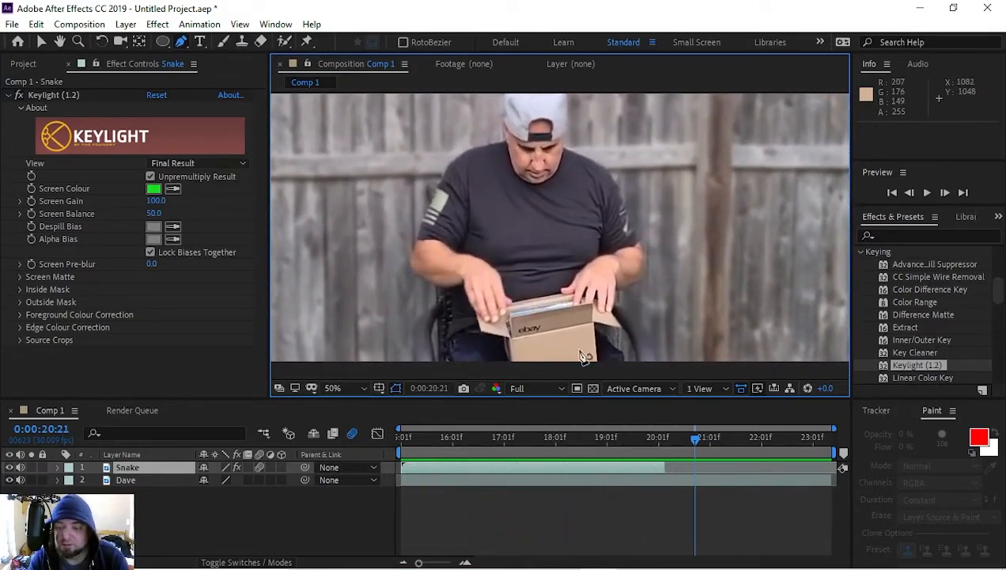
key("space")
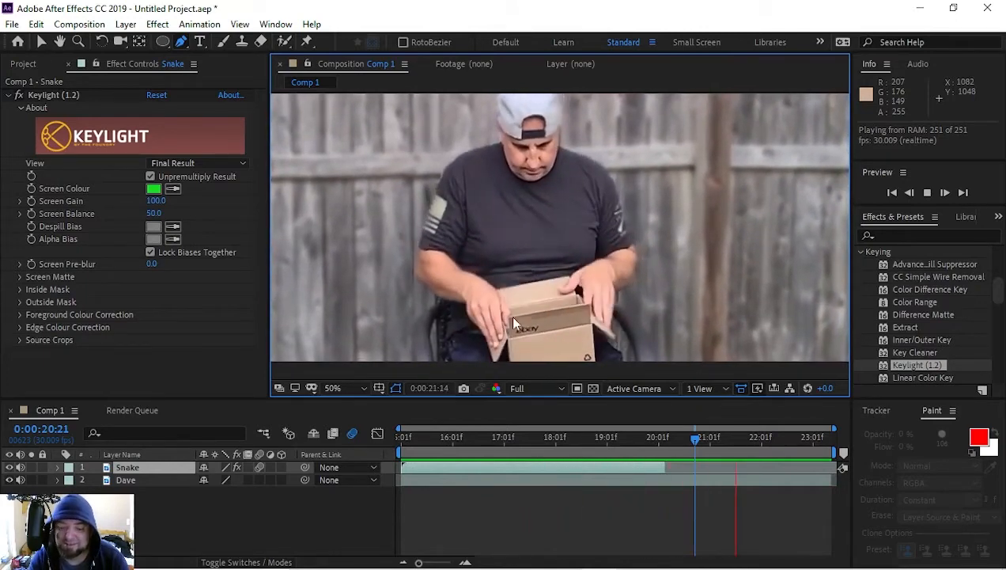
key("space")
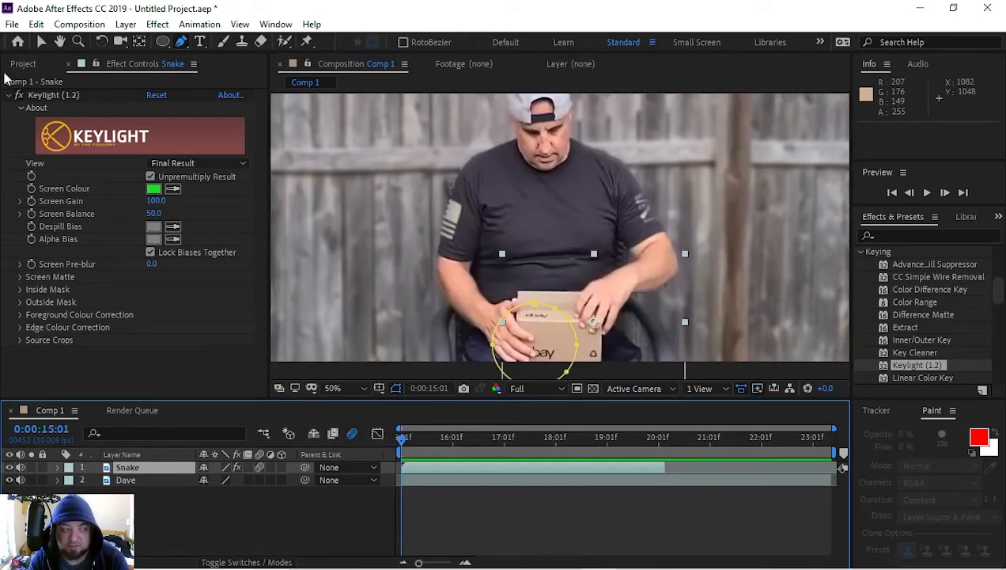
Step: Delete the Snake layer and add the black cat green-screen footage №54.mp4 above the backyard clip at 0:00:15:01
left_click(30, 64)
left_click(118, 255)
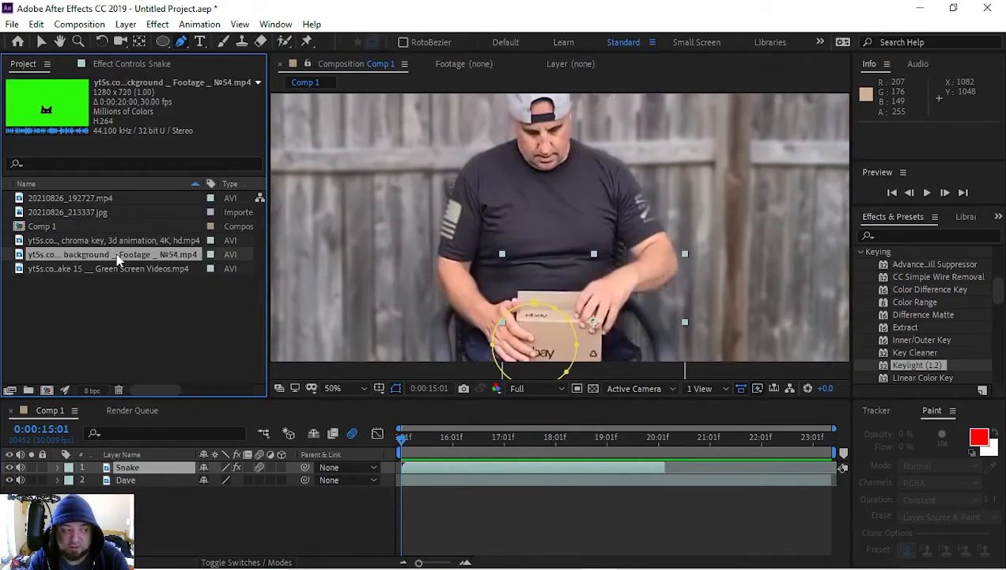
left_click(148, 467)
key("Delete")
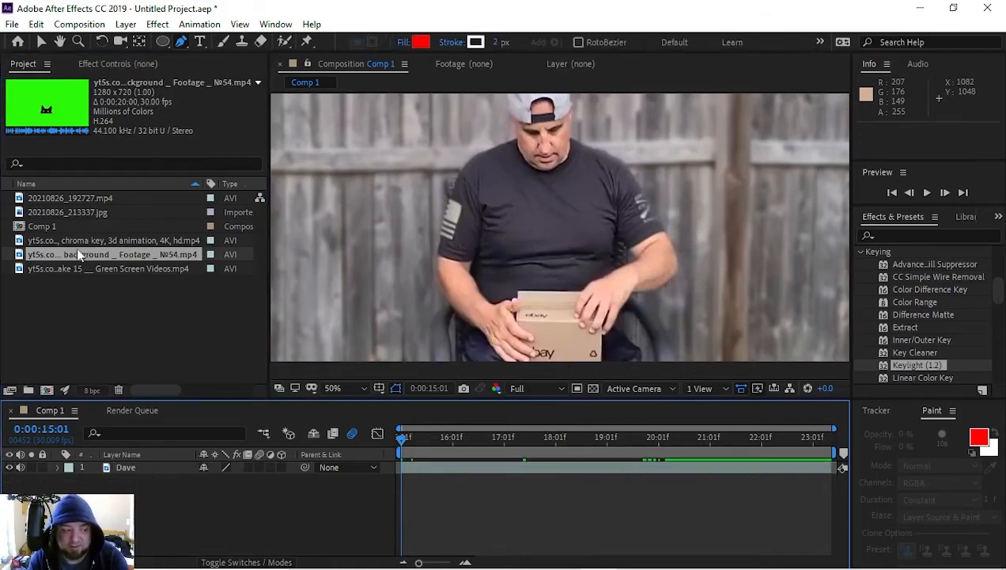
left_click_drag(60, 258, 139, 475)
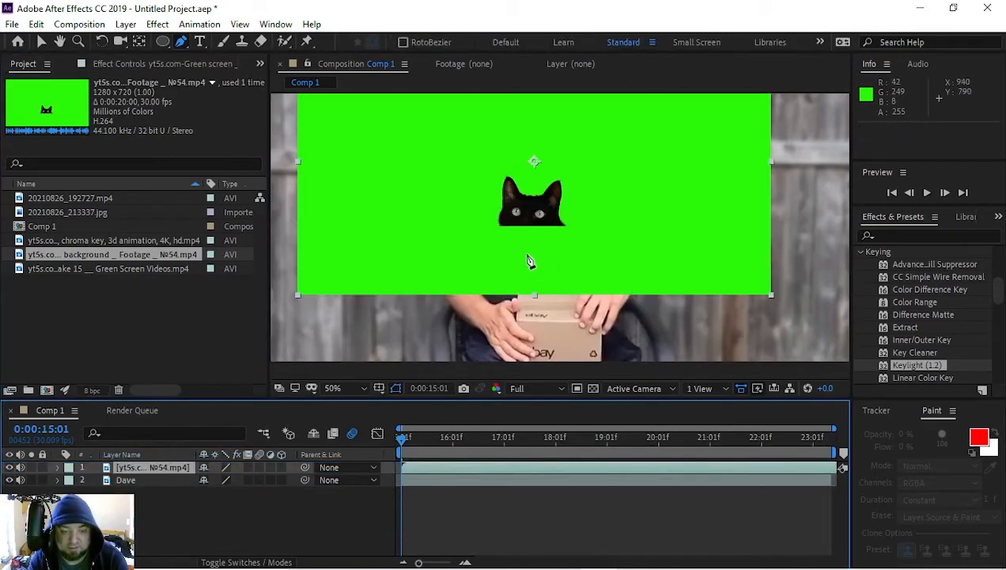
Step: Apply Keylight (1.2) to the cat footage and sample its green background as the Screen Colour
left_click_drag(922, 372, 171, 462)
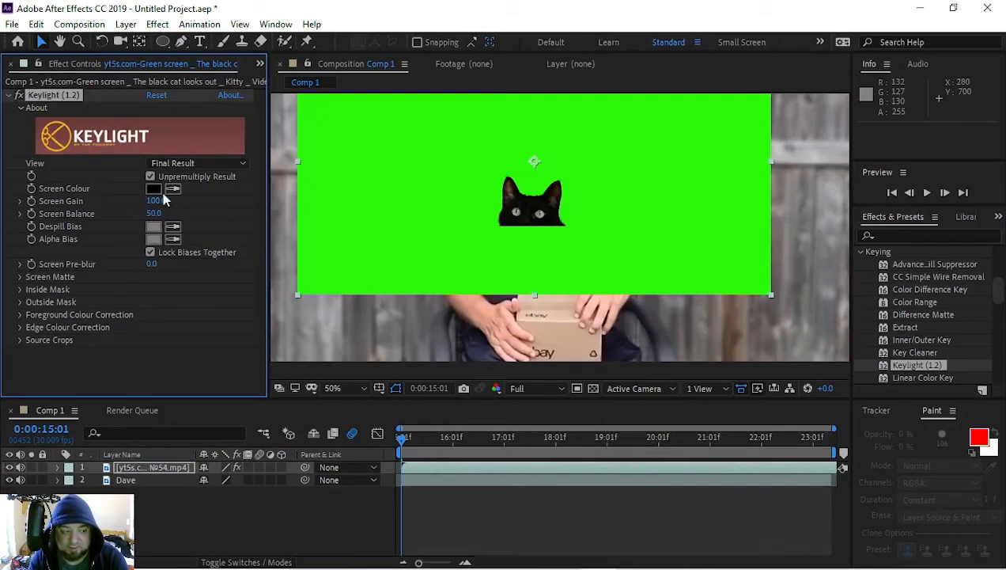
left_click(457, 195)
key("comma")
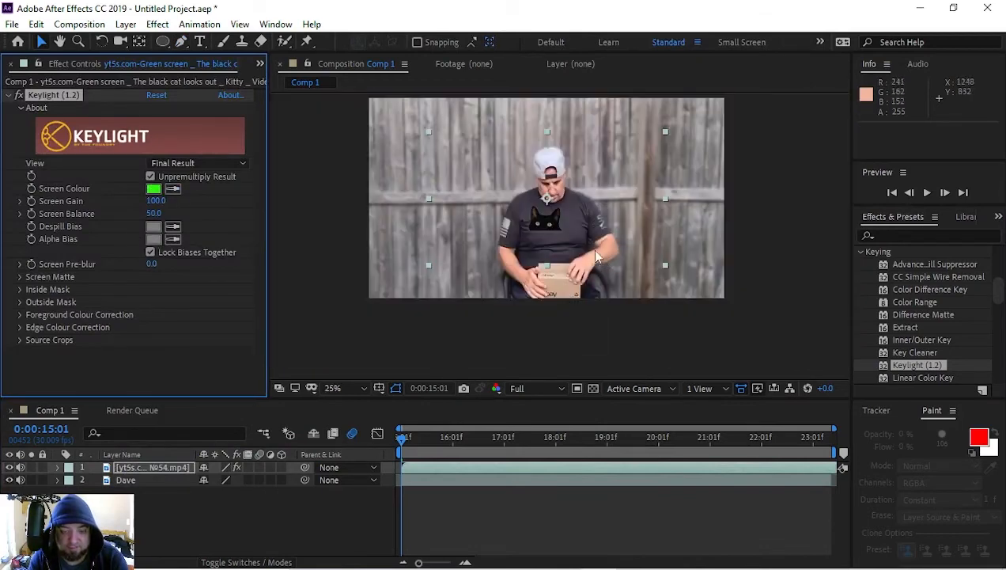
Step: Move the cat onto the box, and at 0:00:18:24 tilt it to match the flap and position it at 982, 794
left_click_drag(572, 214, 586, 258)
key("period")
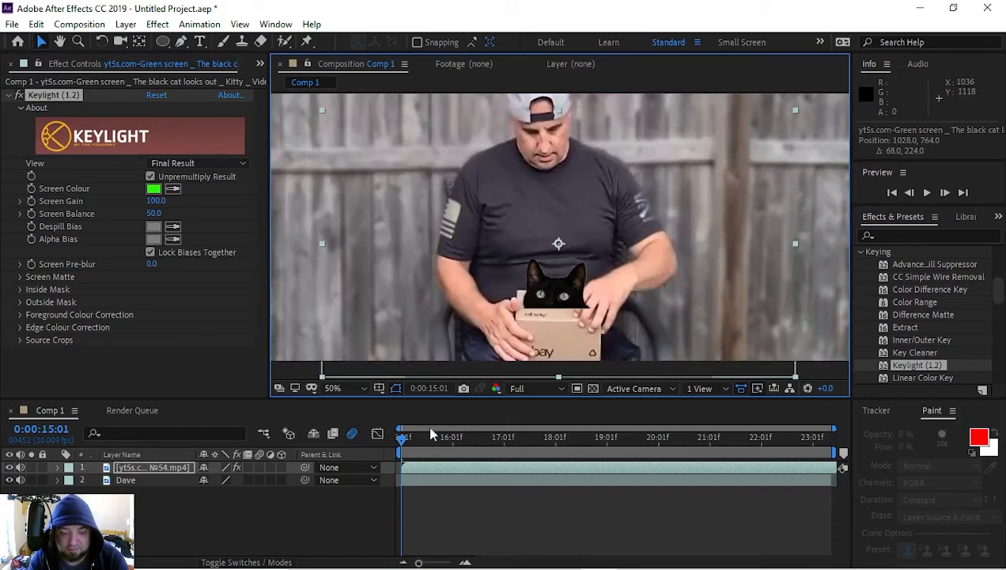
left_click_drag(405, 437, 596, 469)
left_click_drag(563, 296, 591, 293)
key("w")
key("v")
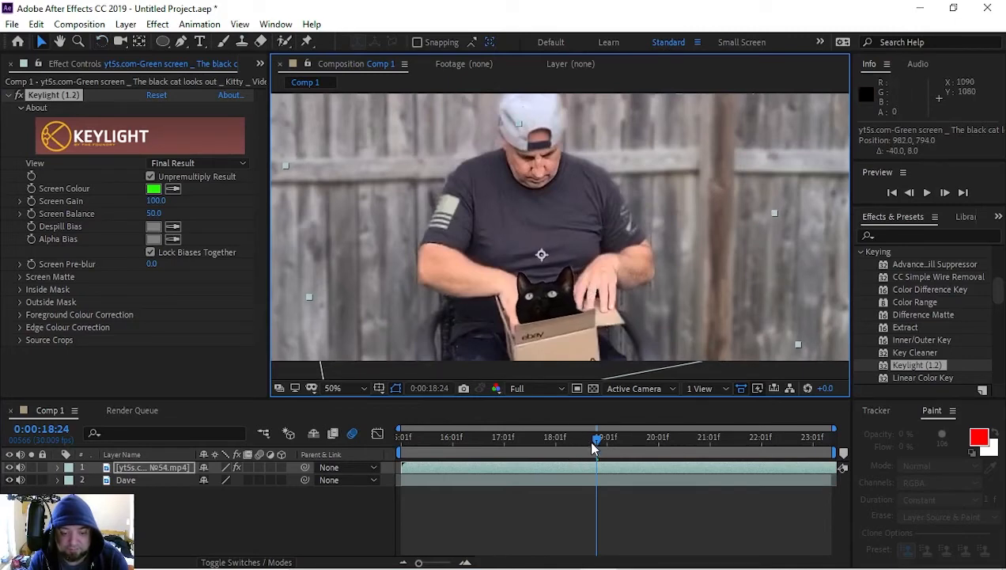
Step: Rename the cat footage layer to Kitty
left_click(169, 469)
type("Kitty")
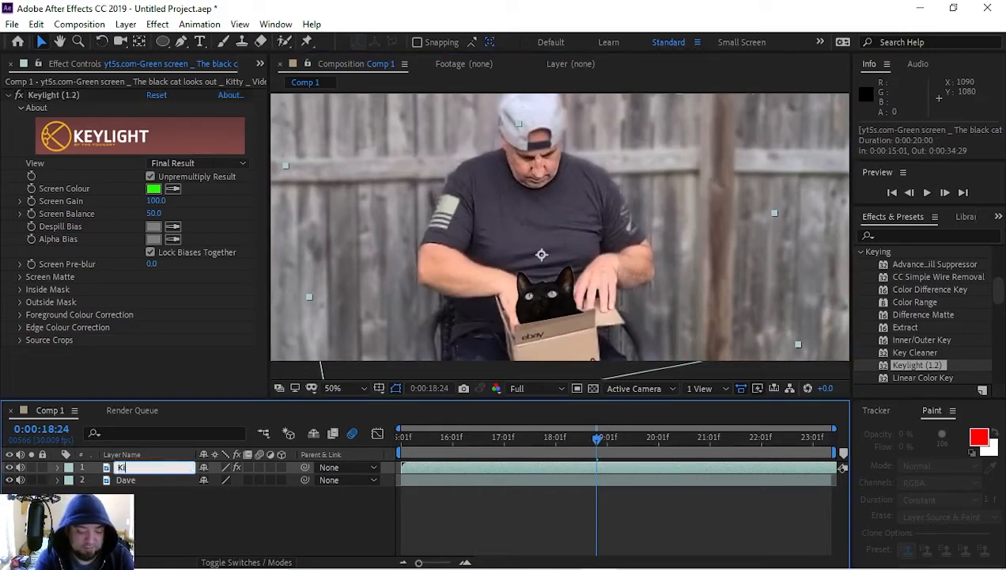
key("Return")
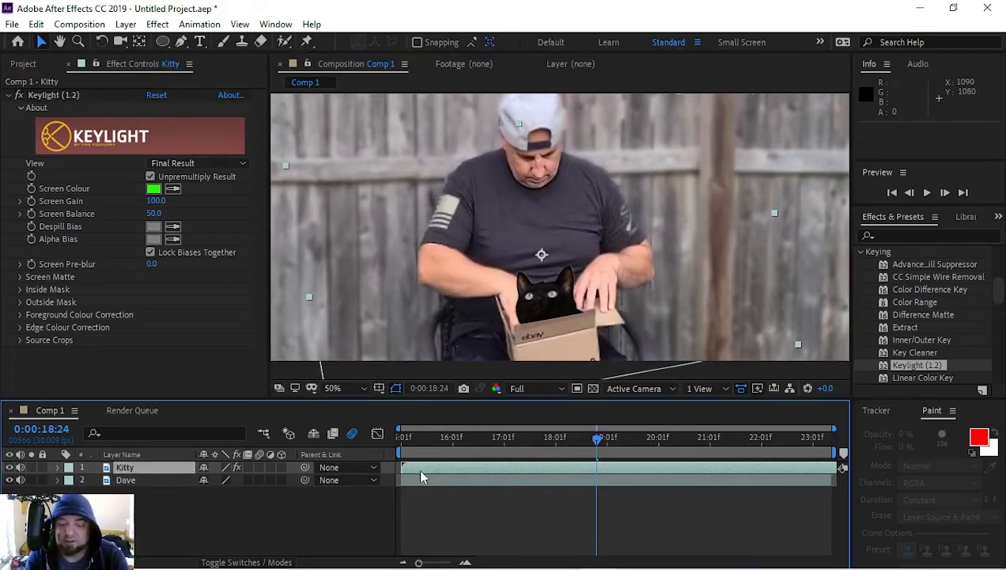
Step: Reveal the Kitty layer's Position property and undo the layer rename
key("o")
key("p")
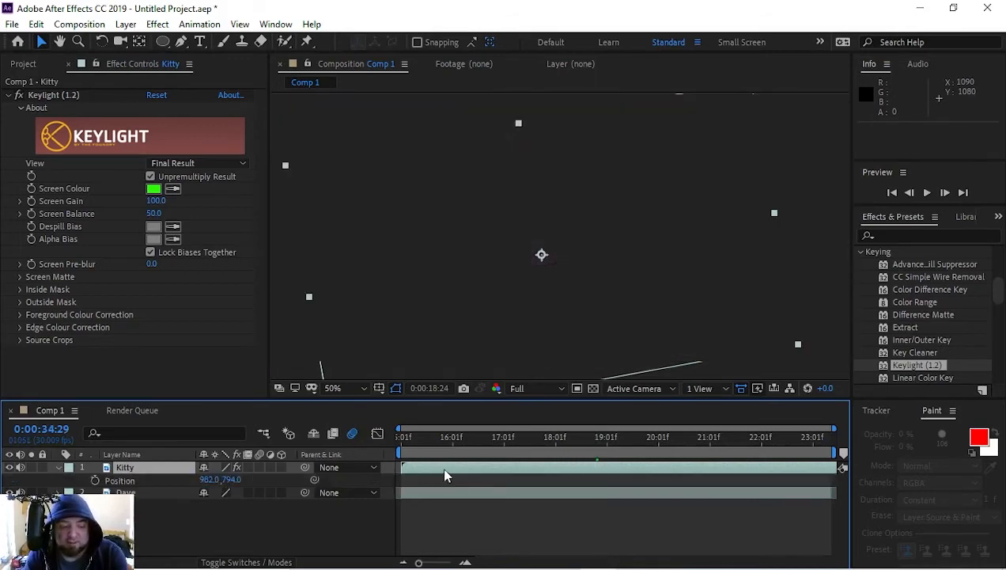
left_click(131, 469)
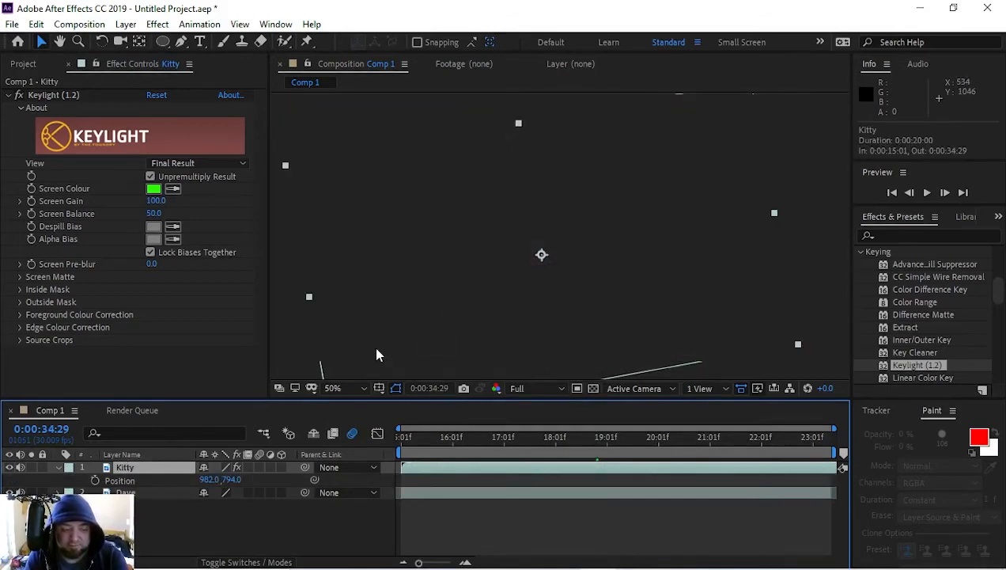
key("ctrl+z")
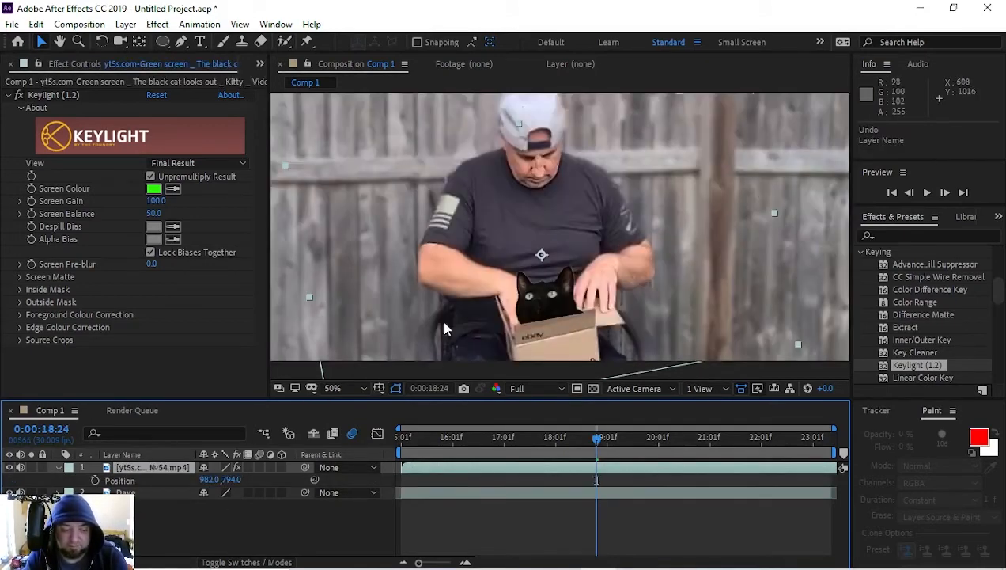
Step: Name the cat layer Kitty again and start animating its Position with a keyframe at 0:00:18:24
left_click(151, 469)
key("Return")
type("Kitty")
key("Return")
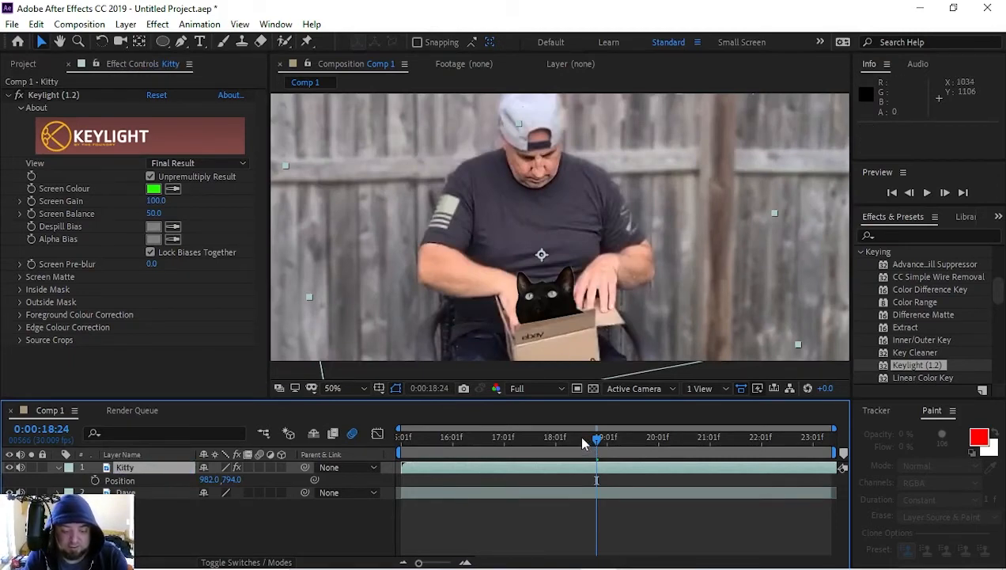
left_click(94, 480)
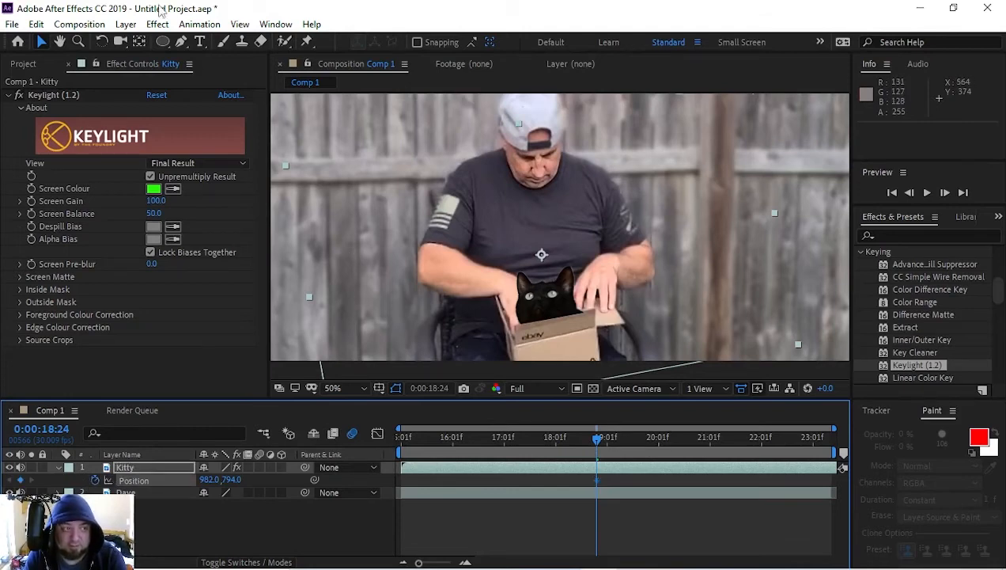
Step: Draw a four-point mask over the box's front on the Kitty layer and set its mode to Subtract
left_click(181, 43)
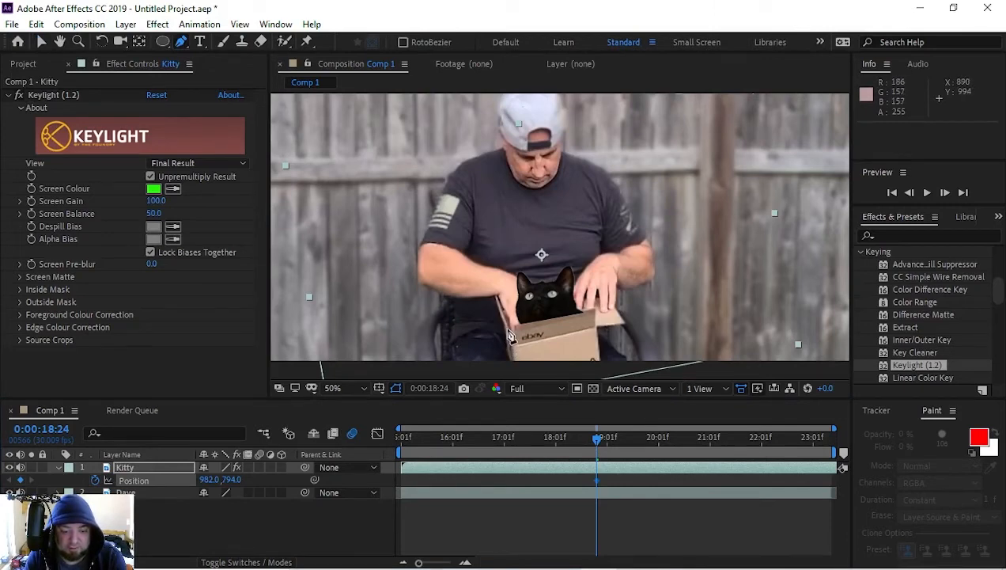
left_click(505, 327)
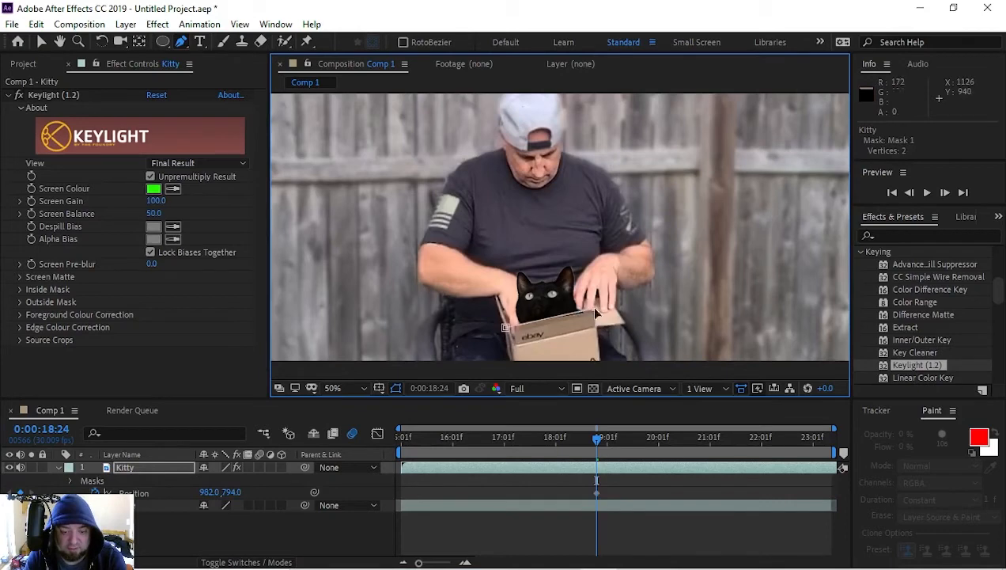
left_click(594, 362)
left_click(509, 368)
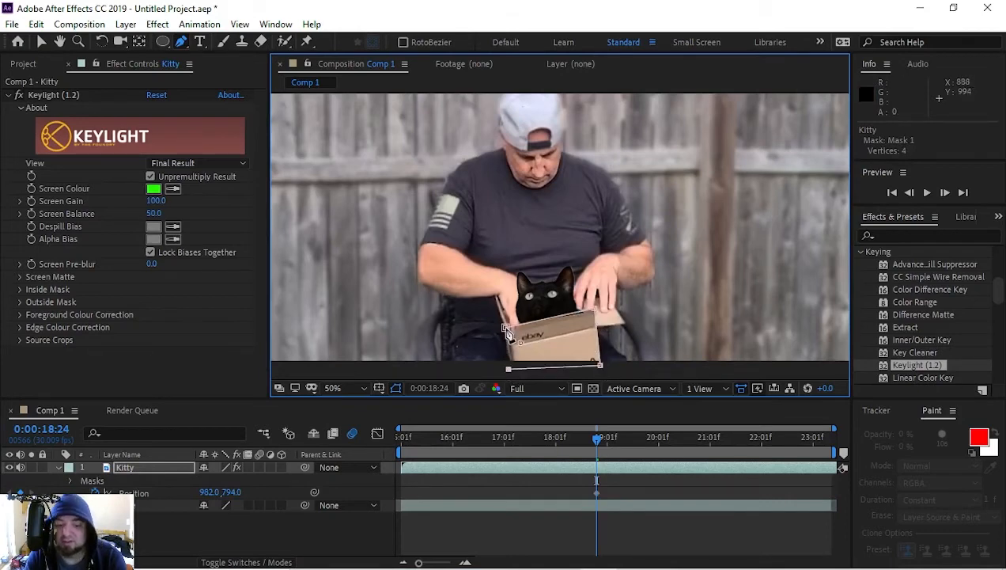
left_click(504, 327)
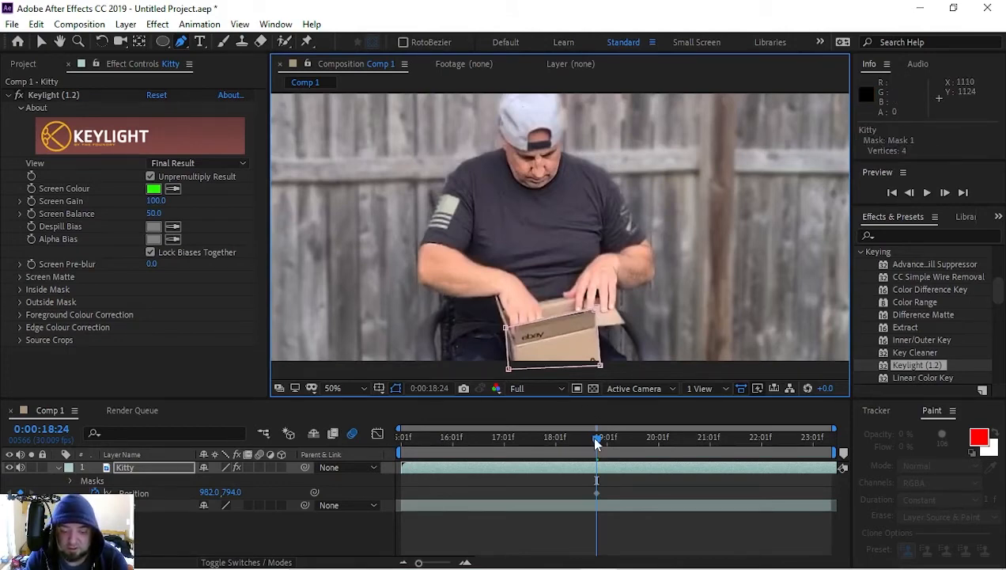
left_click(71, 480)
left_click(222, 492)
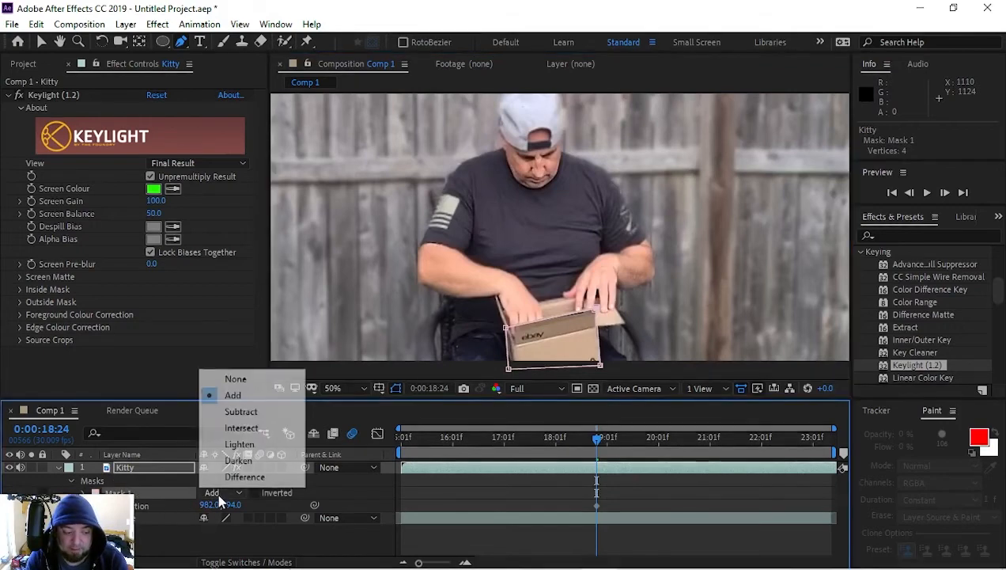
left_click(237, 411)
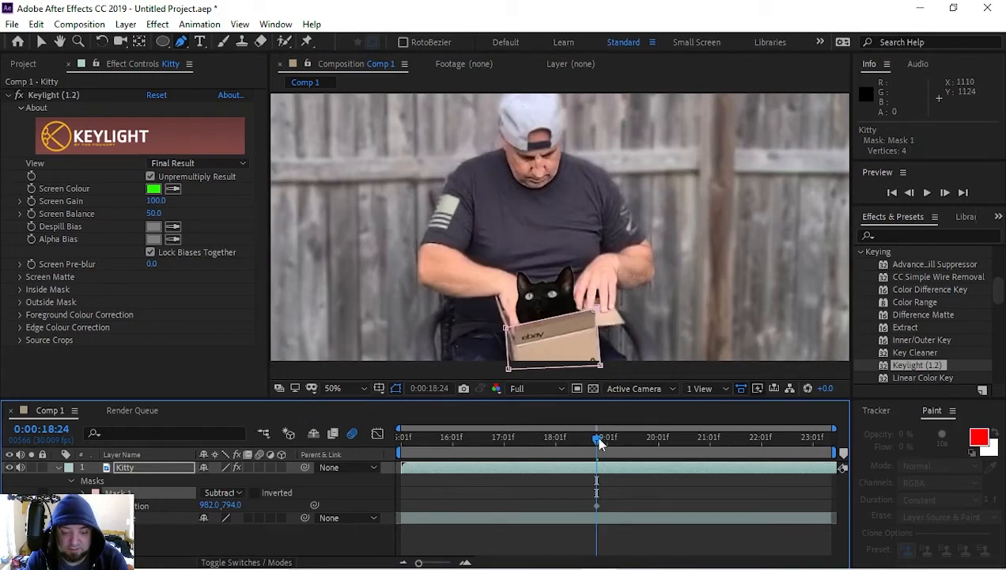
Step: Move the Kitty layer down to 1010, 940 at 0:00:18:24 and set the work area to start at 0:00:15:01
left_click(133, 470)
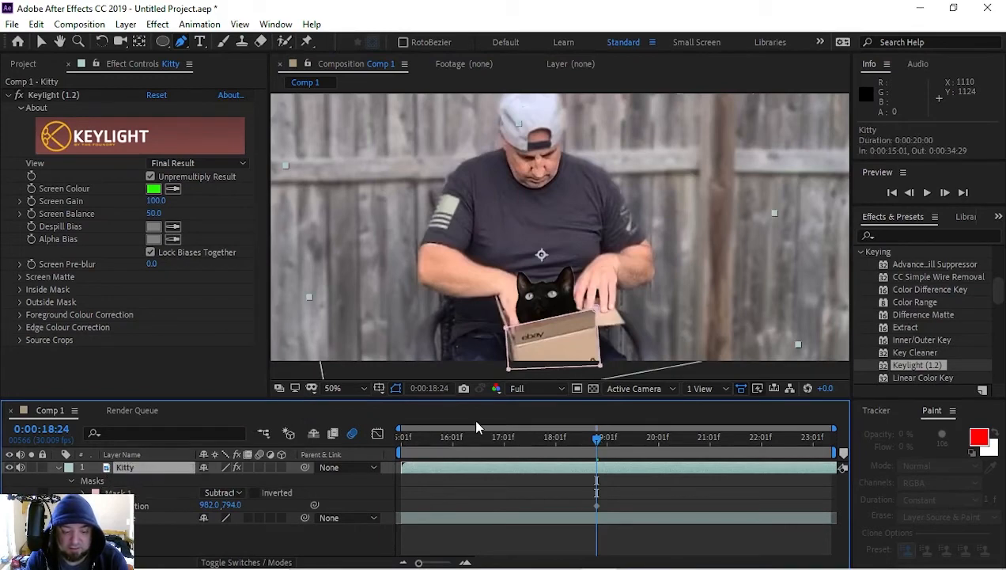
key("b")
key("v")
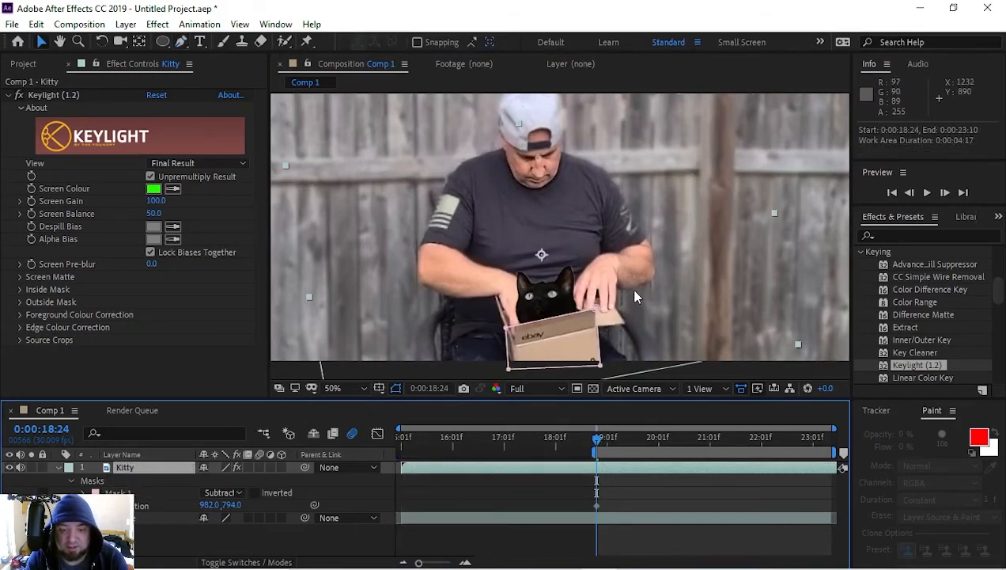
left_click_drag(635, 293, 645, 346)
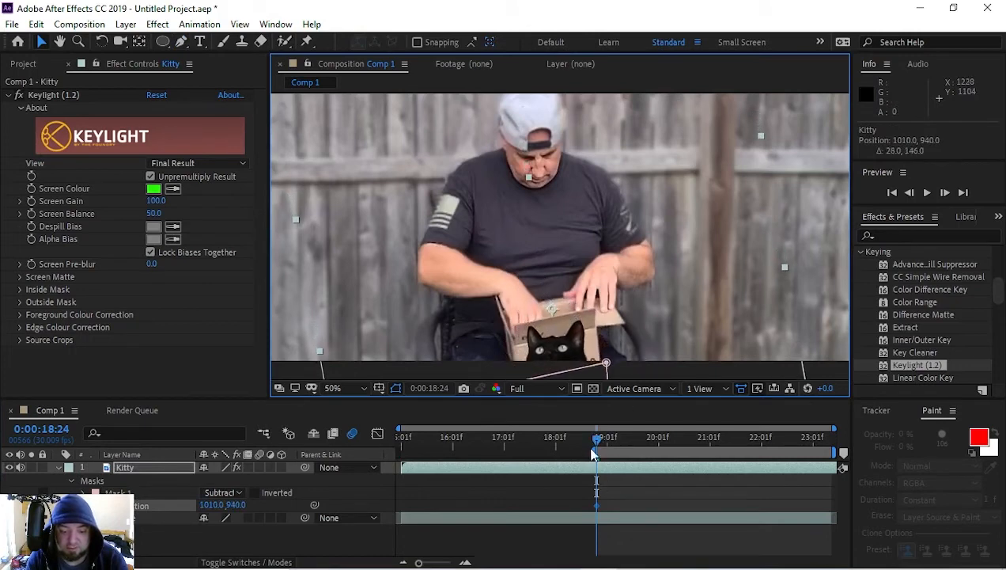
left_click_drag(595, 453, 273, 427)
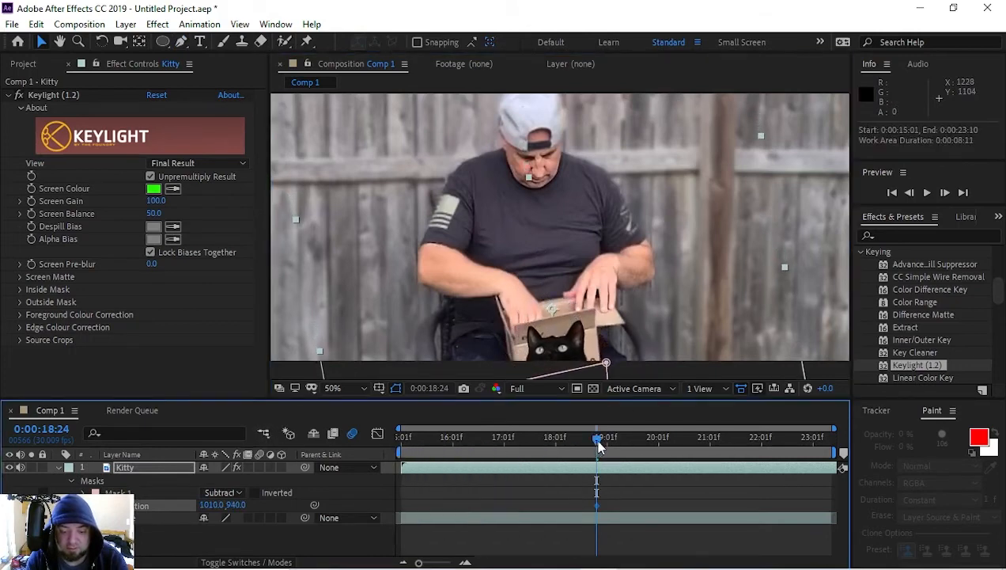
Step: Copy the Kitty layer's mask onto the backyard footage layer and set the pasted mask's mode to Add
left_click_drag(596, 439, 599, 448)
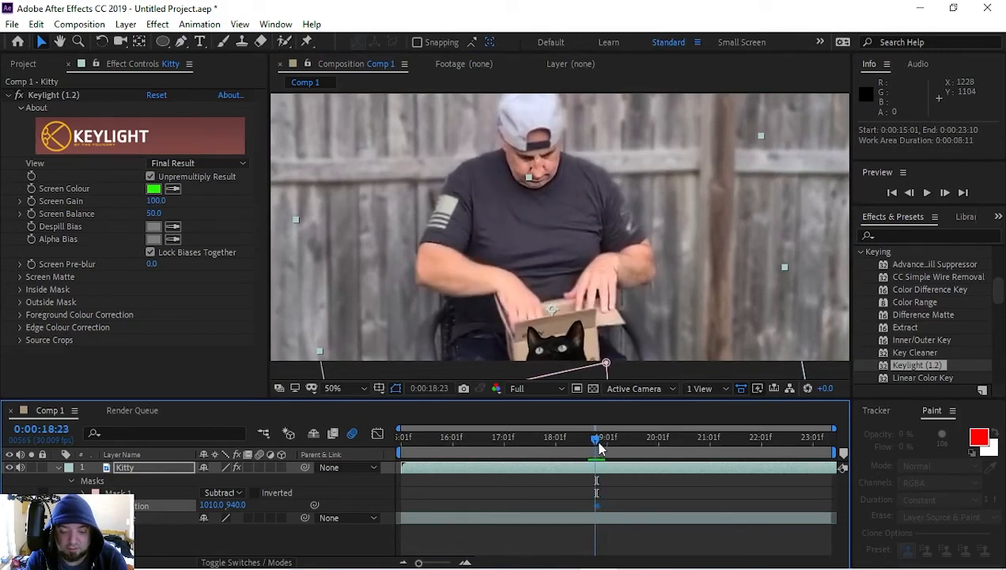
left_click(591, 379)
left_click(606, 364)
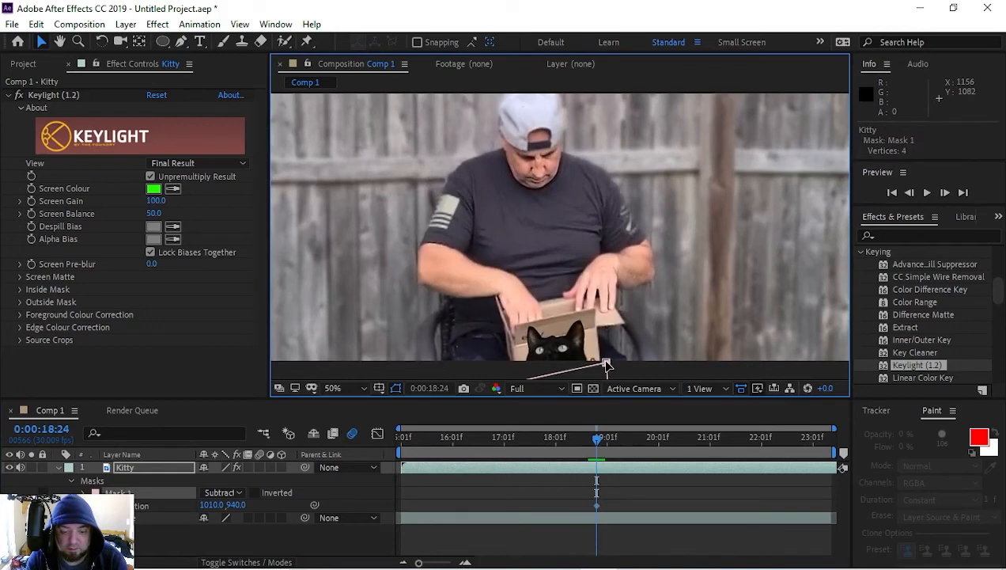
left_click(84, 493)
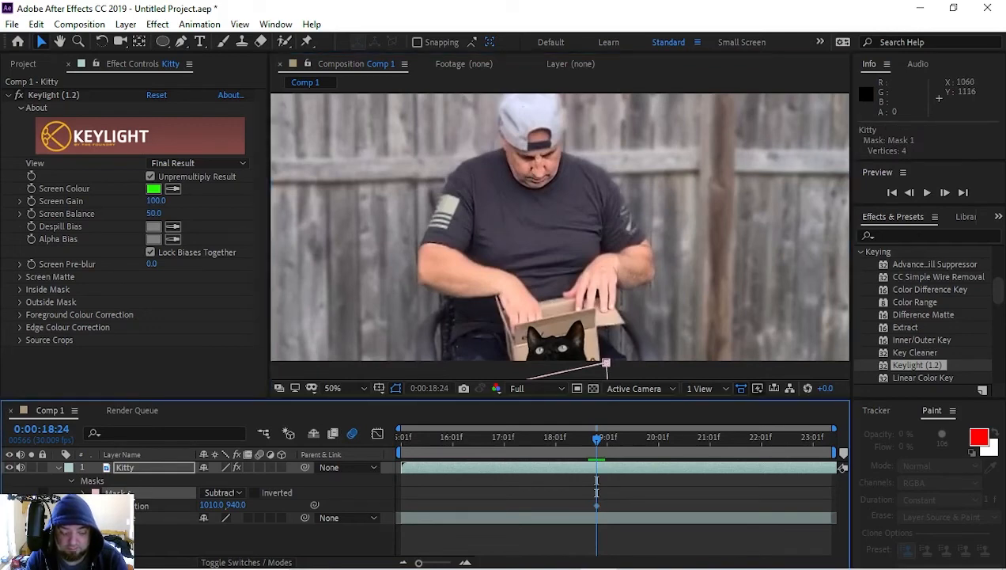
left_click(118, 519)
key("ctrl+v")
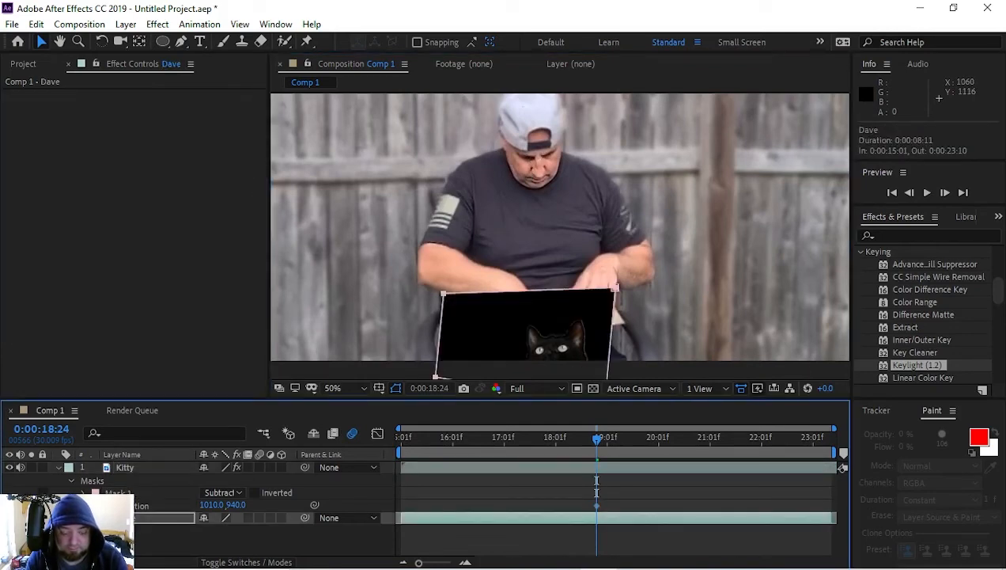
key("m")
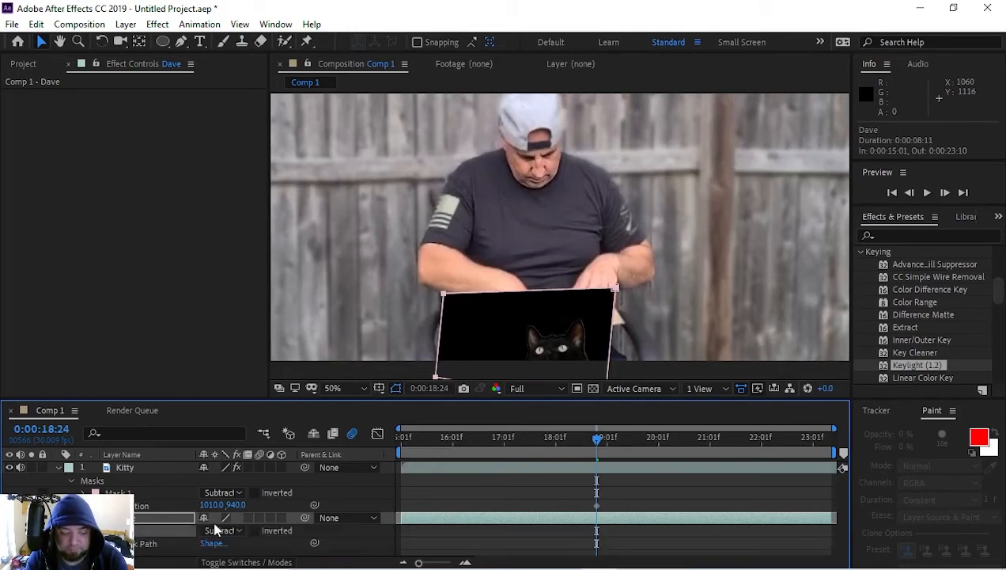
left_click(213, 530)
left_click(225, 433)
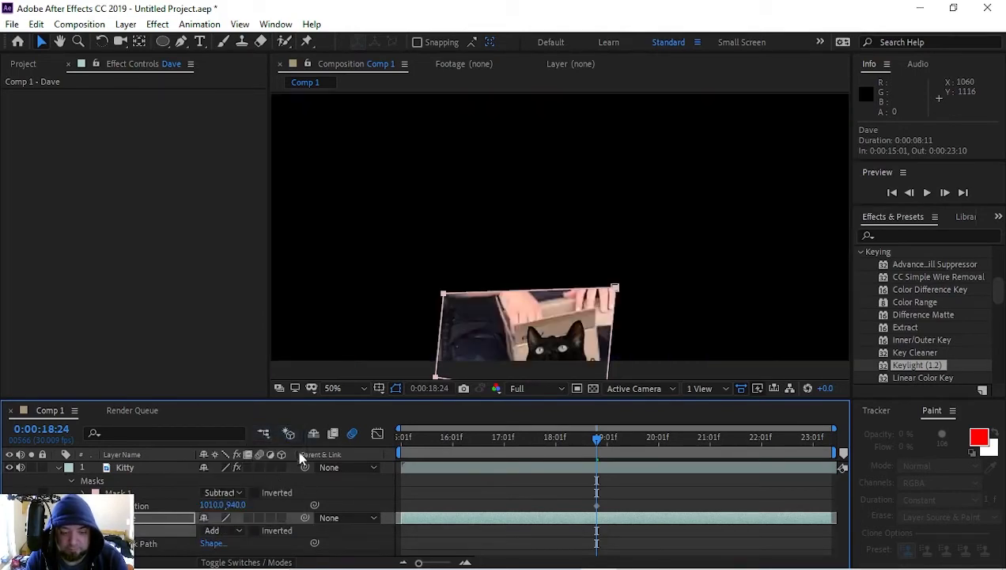
Step: Undo the mask pasted on the backyard footage layer and the cat's last position change
key("ctrl+z")
key("ctrl+z")
key("ctrl+z")
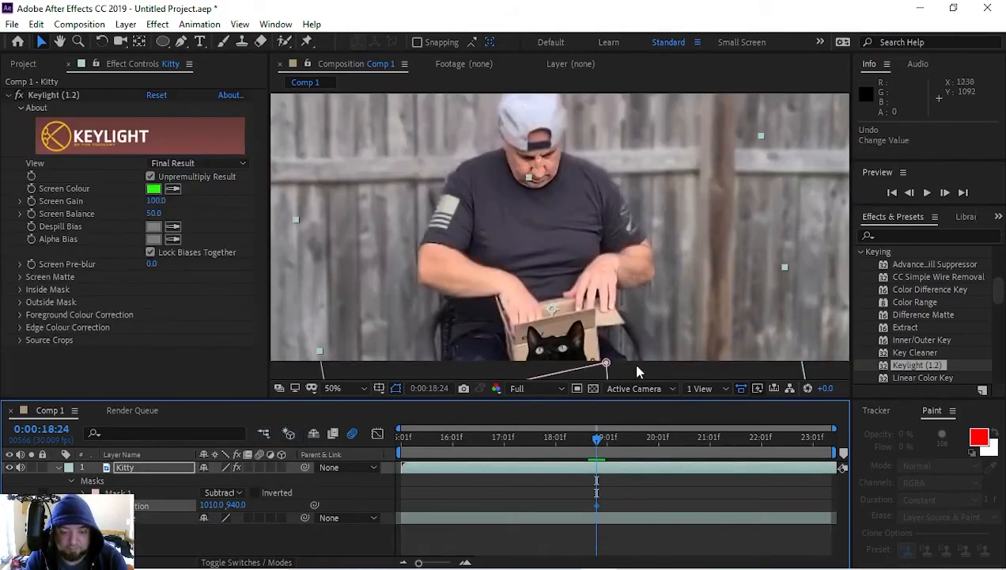
key("ctrl+z")
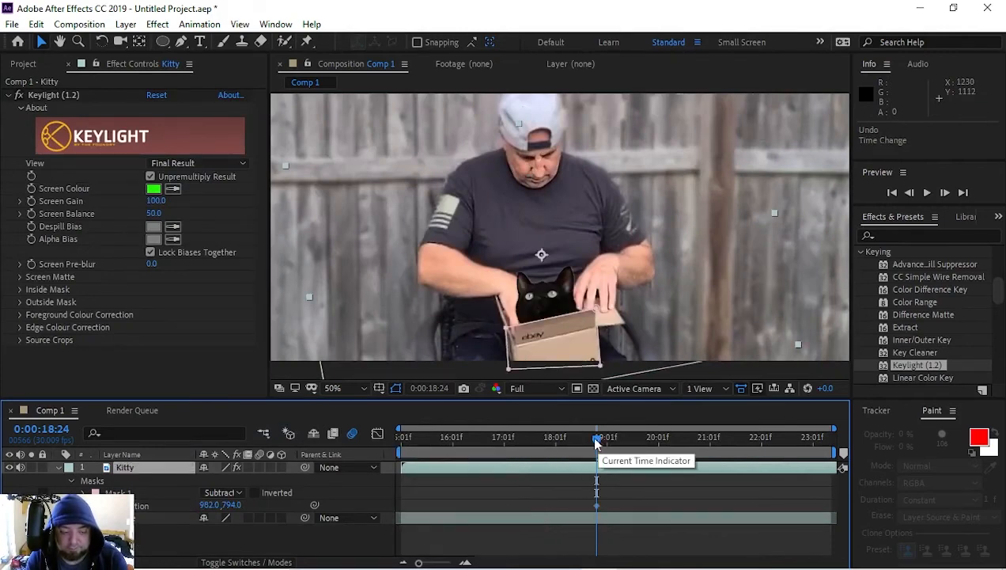
left_click(125, 469)
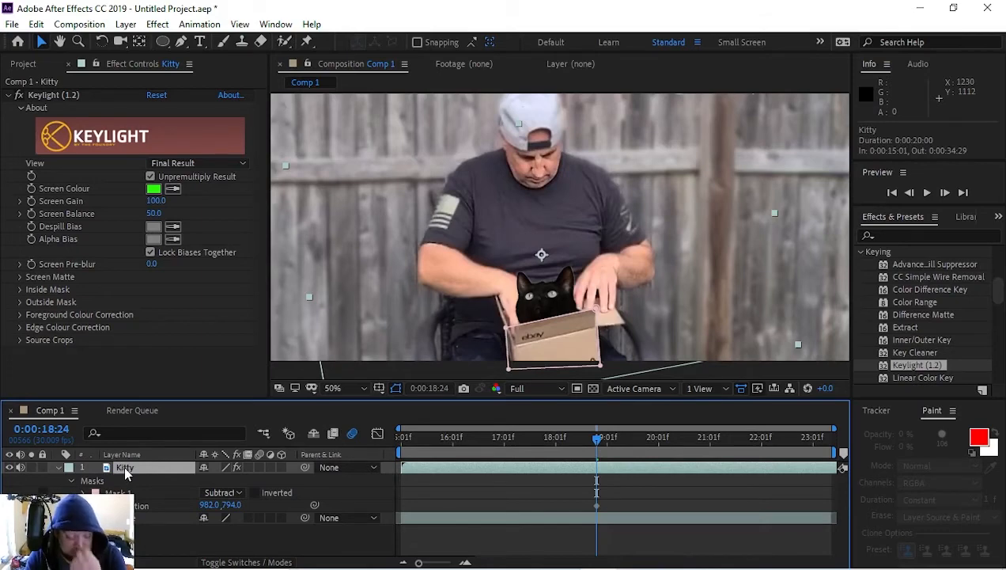
key("Delete")
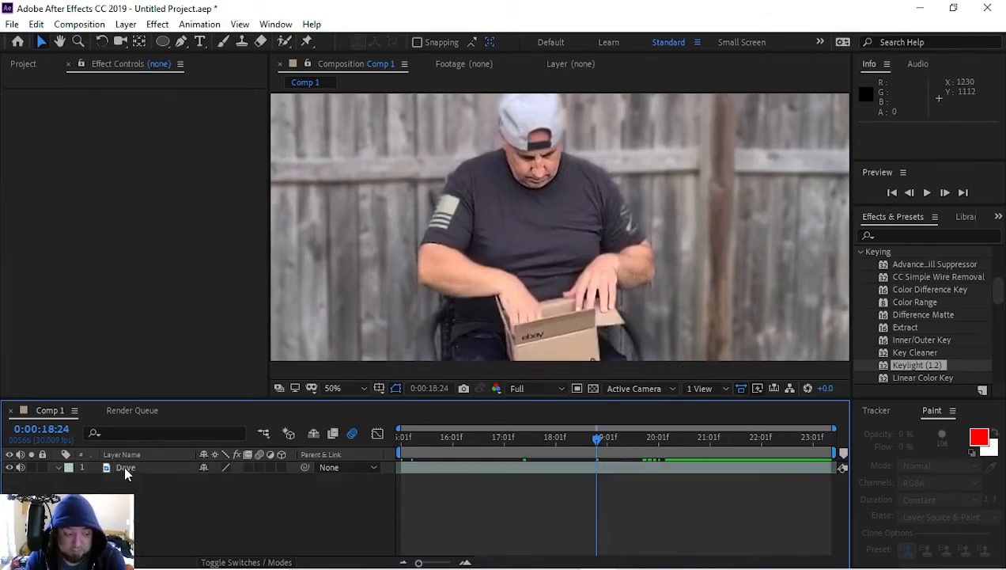
key("ctrl+z")
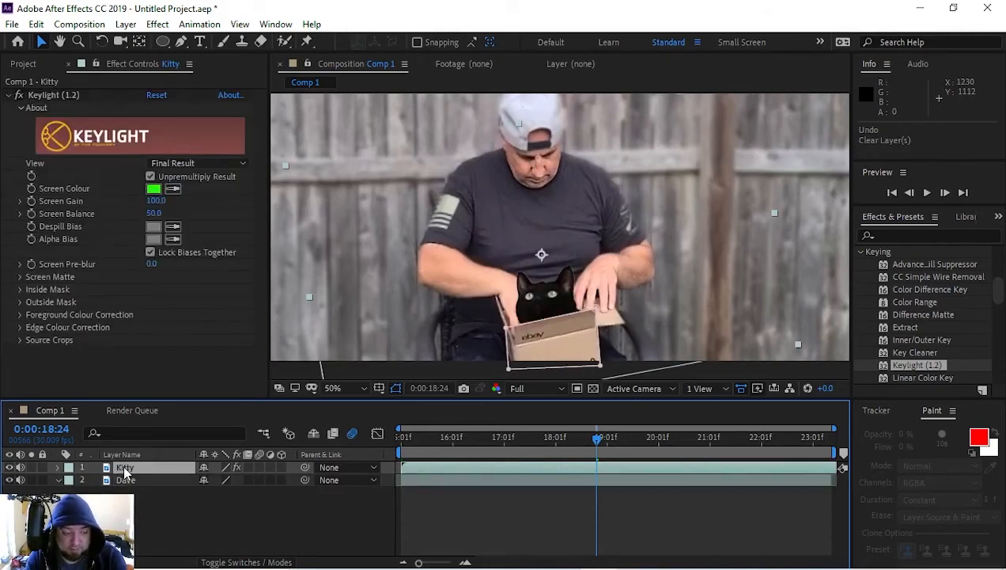
Step: Delete the mask from the Kitty layer while keeping the layer itself
key("m")
key("comma")
left_click(125, 468)
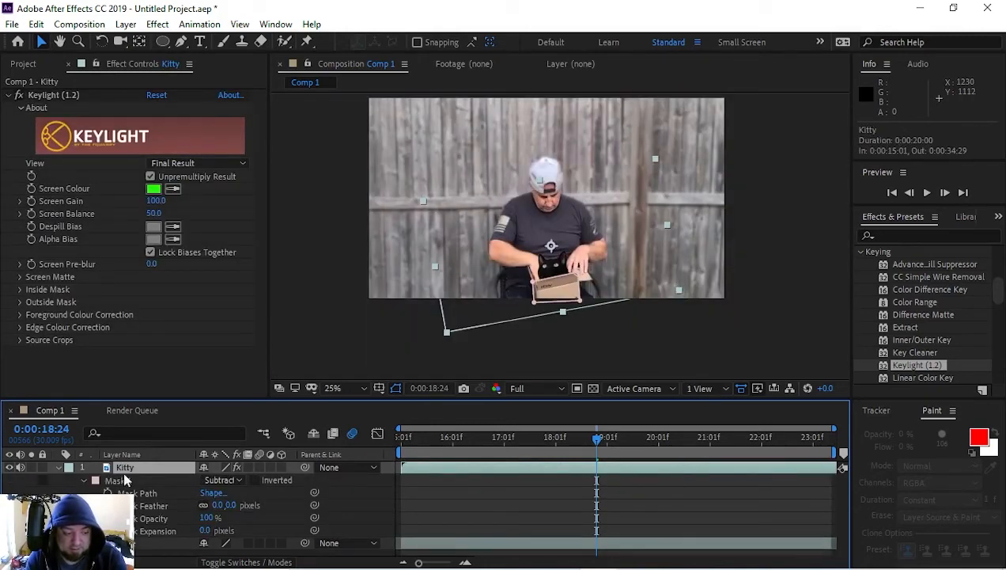
left_click(123, 479)
key("Delete")
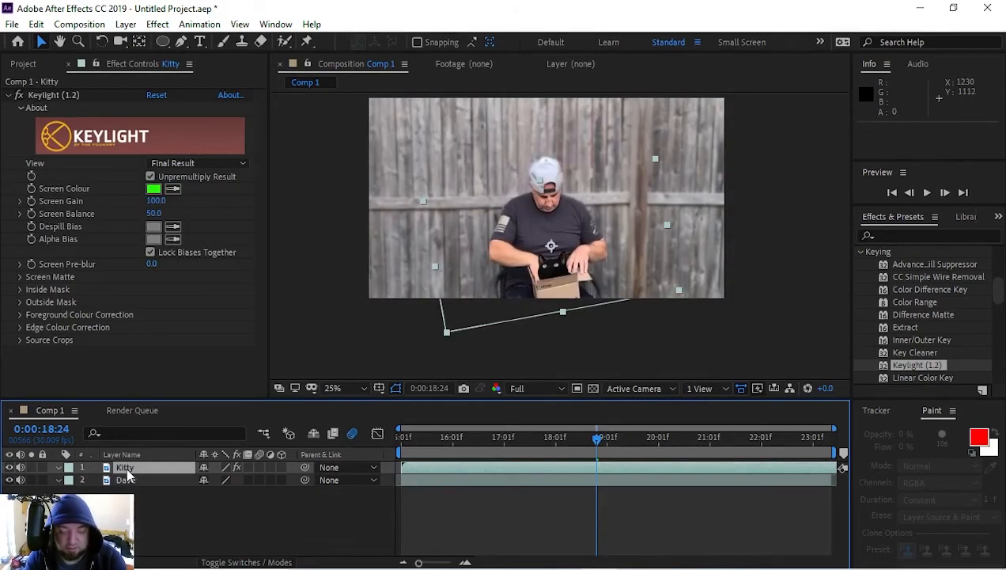
left_click(125, 467)
key("period")
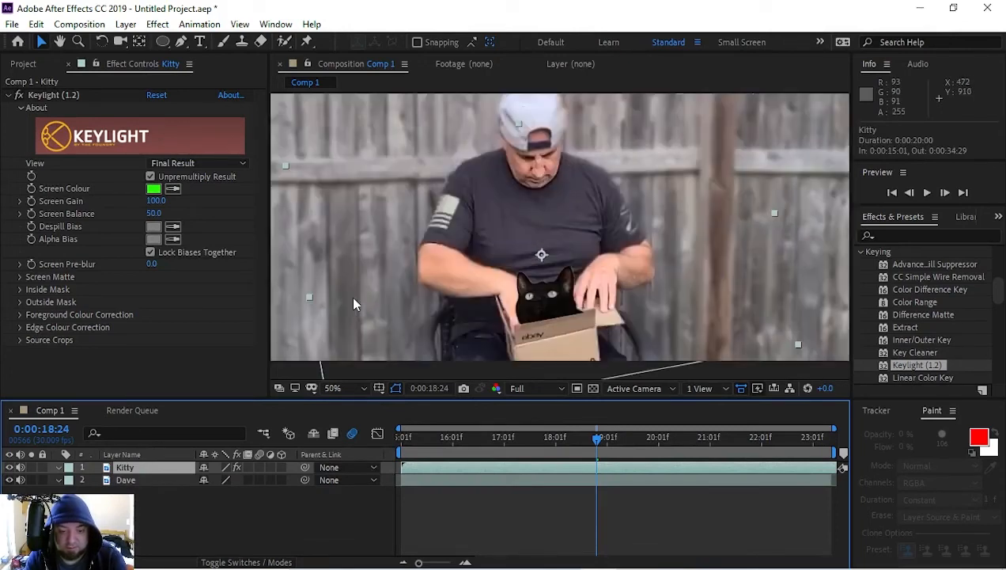
Step: Duplicate the backyard footage layer and rename the copy Box
left_click(140, 481)
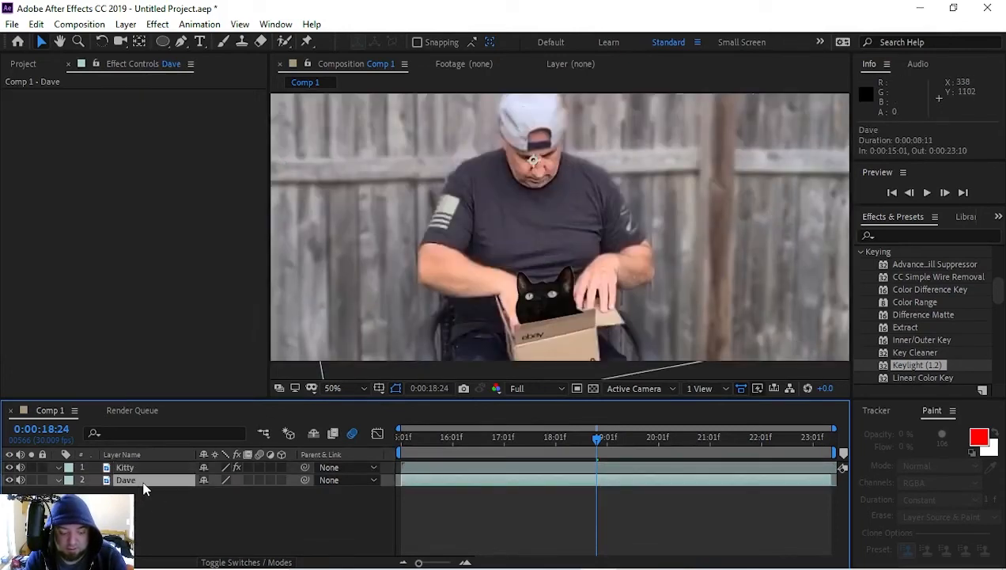
key("ctrl+d")
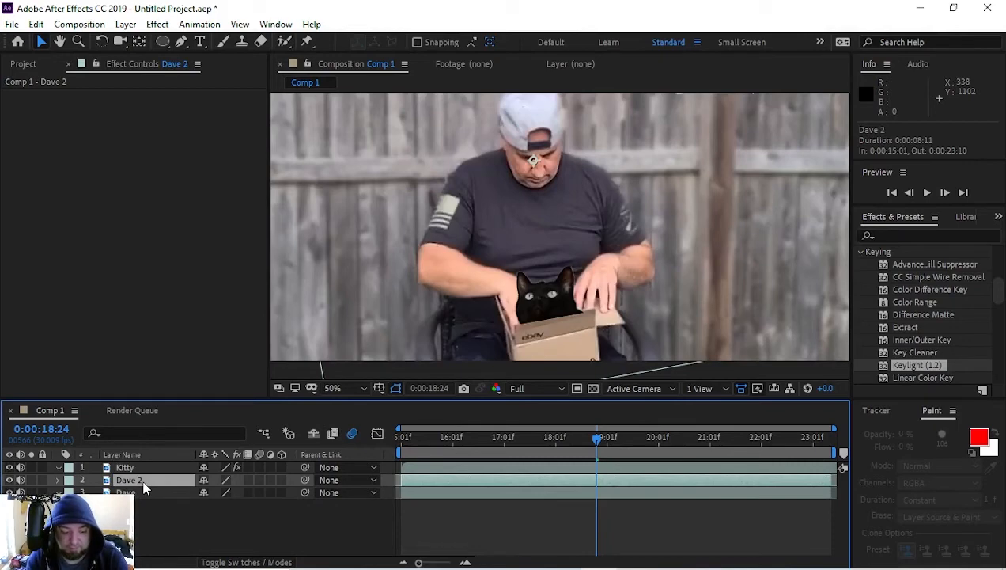
key("Return")
type("Box")
key("Return")
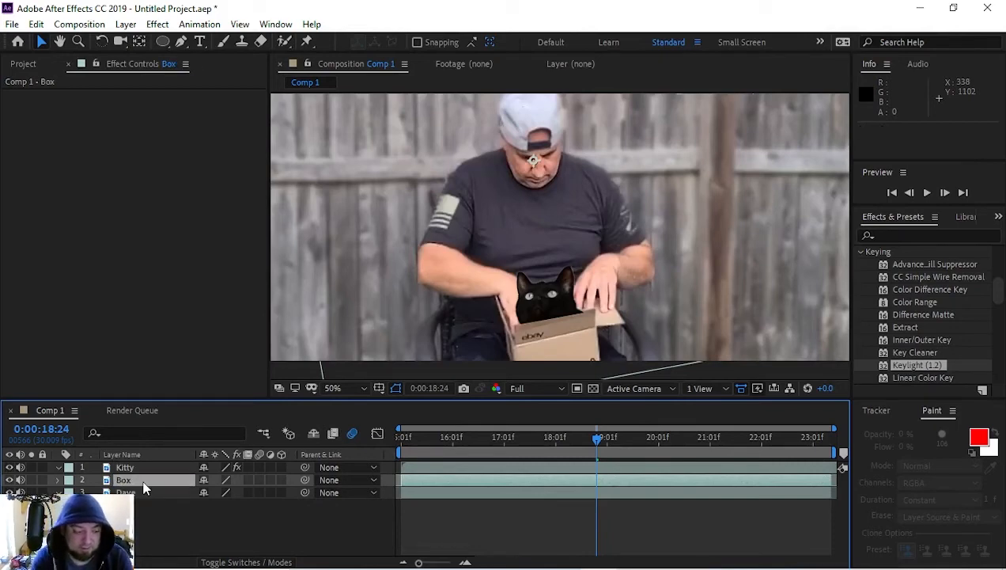
Step: Draw a closed four-point mask around the front of the cardboard box on the Box layer
left_click(181, 42)
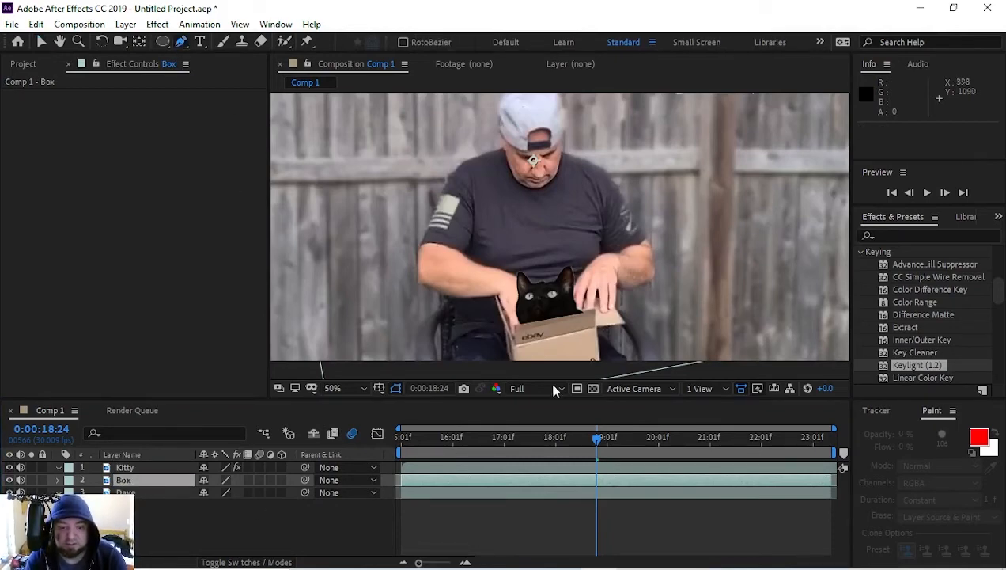
left_click(504, 324)
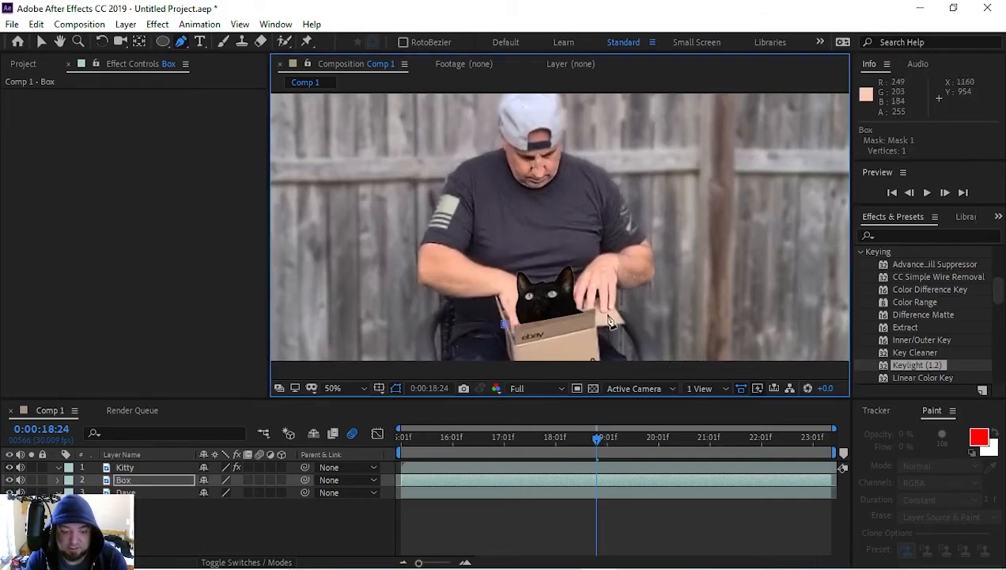
left_click(594, 309)
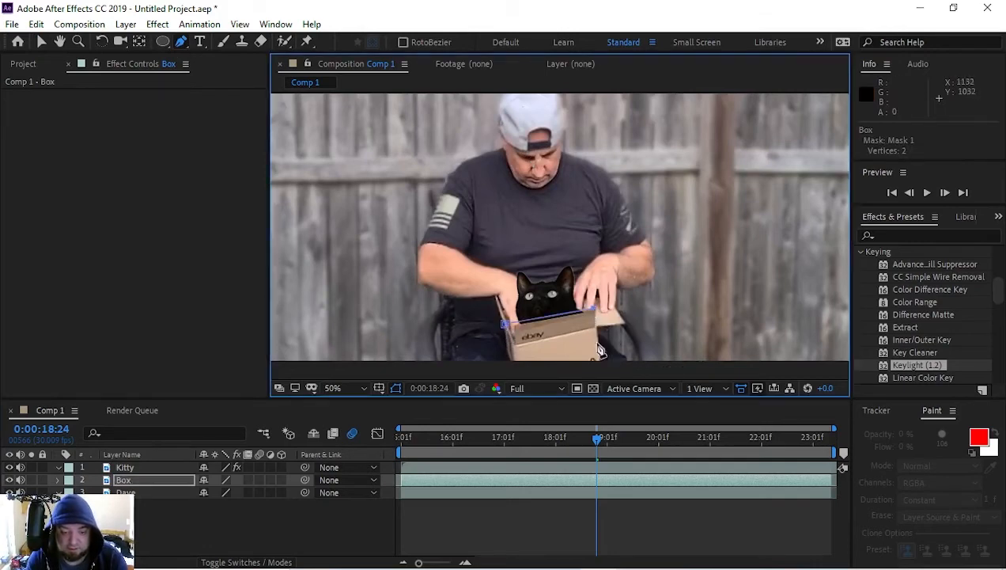
left_click(602, 368)
left_click(504, 372)
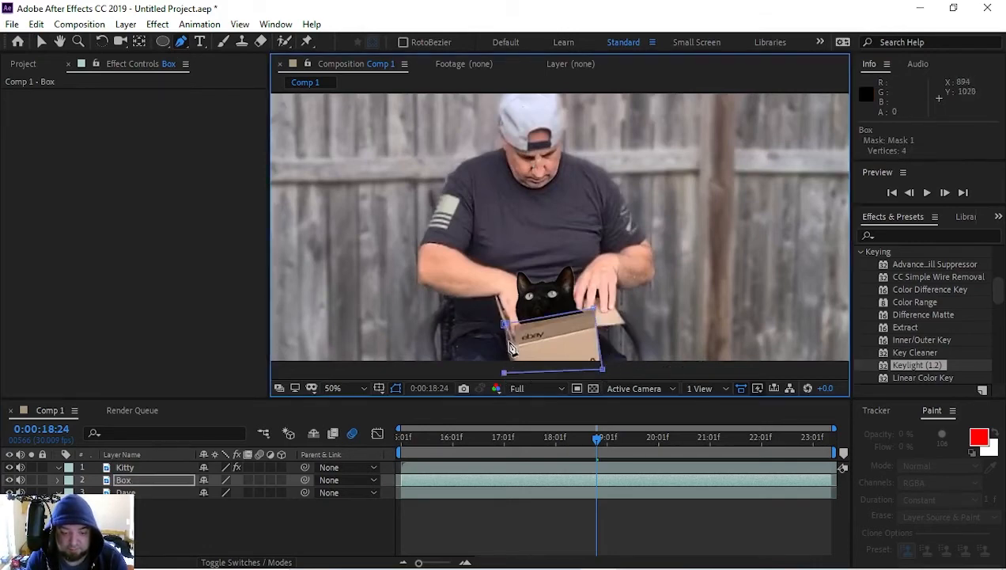
left_click(505, 325)
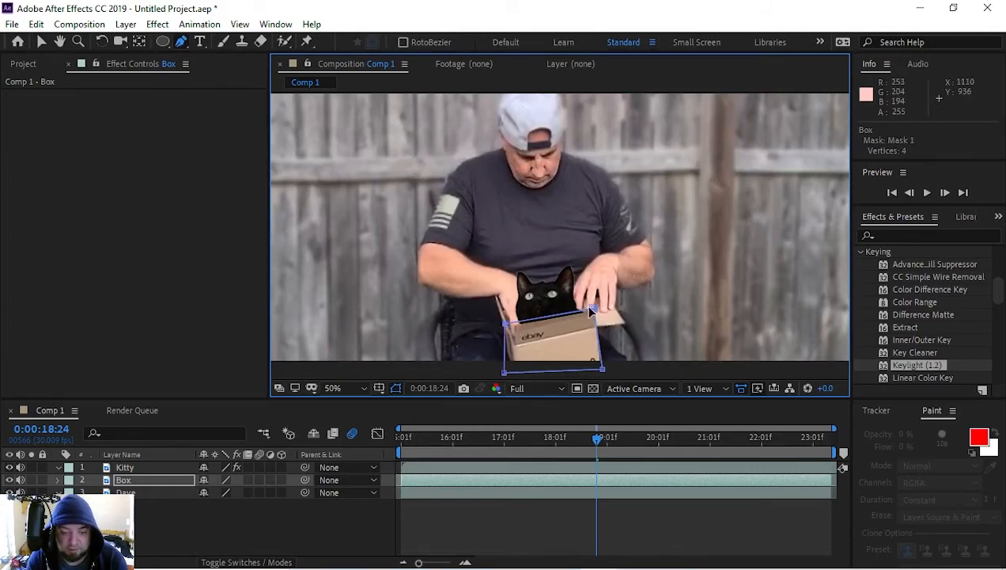
Step: Fit the Box mask's upper-left vertex to the front flap's corner at about 887, 989
scroll(506, 319, "up", 1)
left_click_drag(497, 343, 496, 241)
left_click_drag(447, 307, 450, 313)
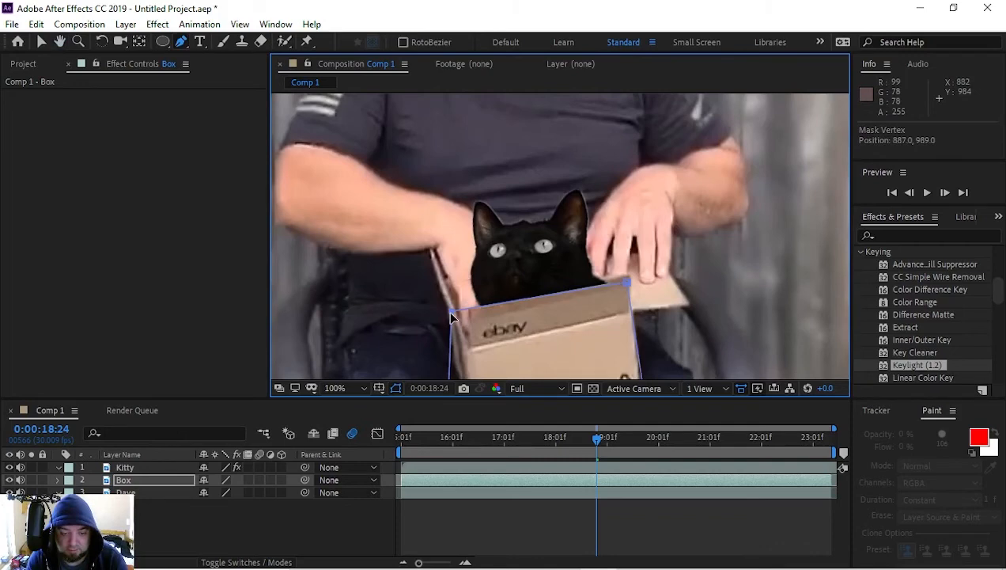
scroll(530, 322, "down", 1)
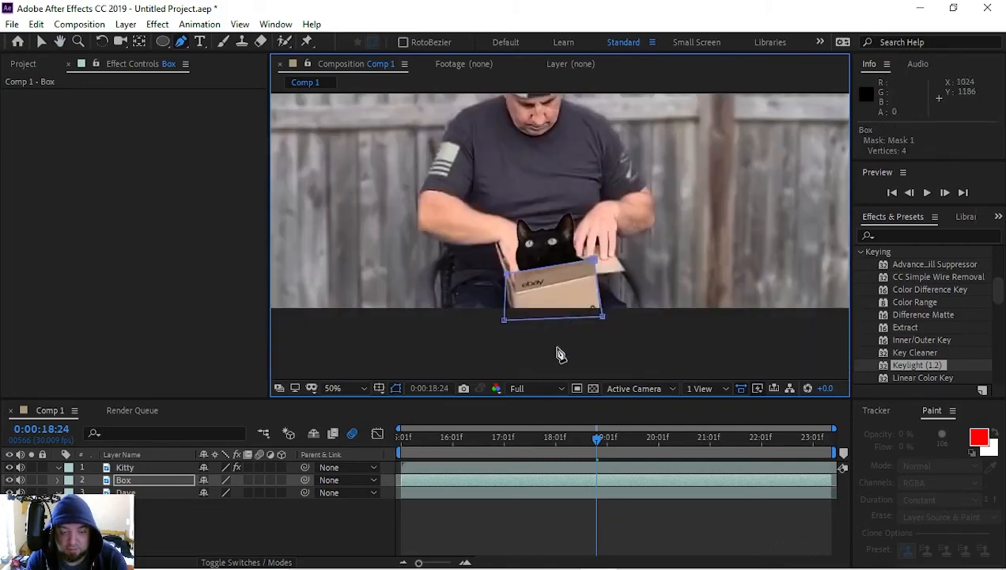
Step: Reveal the Box layer's mask properties and solo the layer to check the cutout
left_click(133, 481)
key("m")
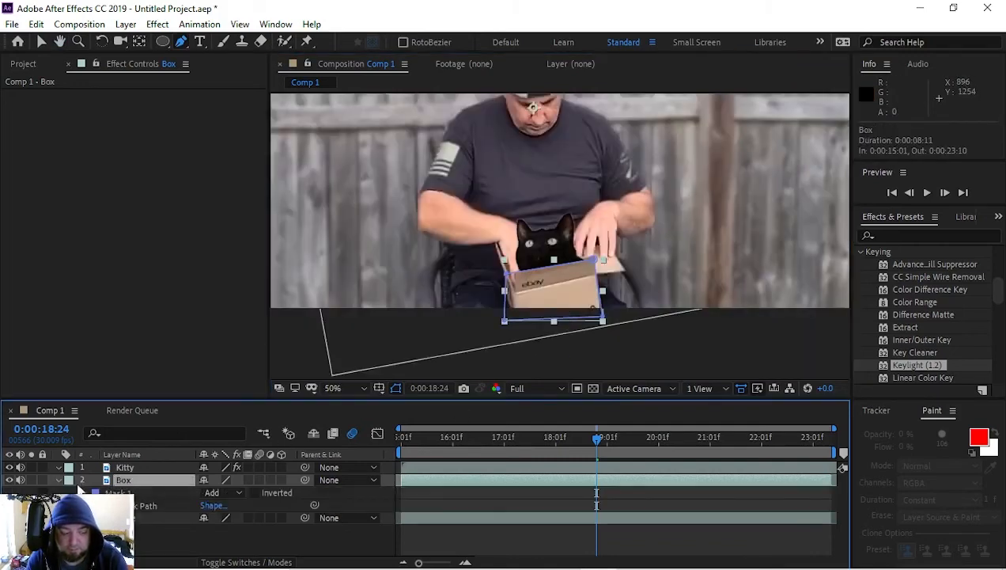
left_click(31, 480)
left_click(31, 480)
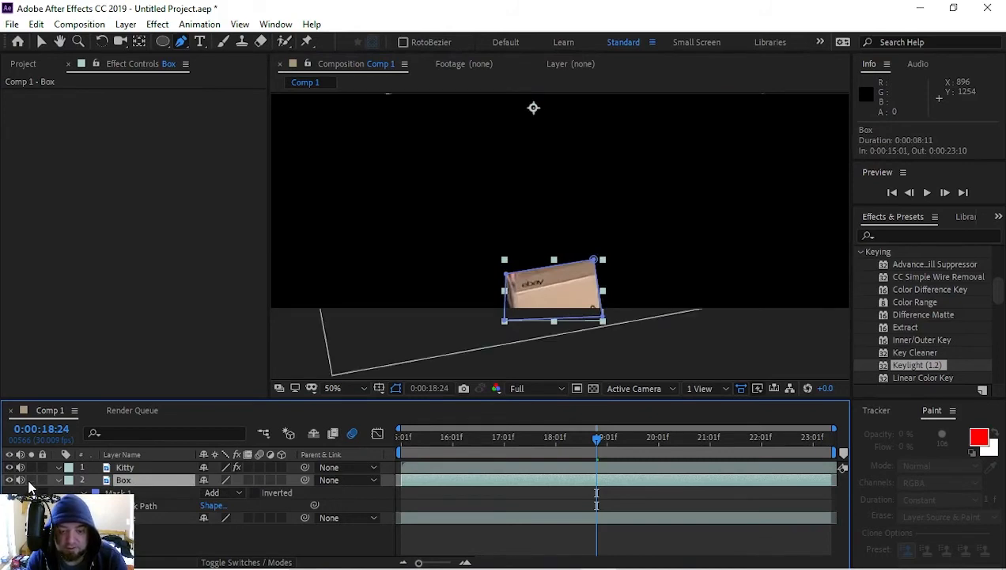
Step: Move the Box layer above the Kitty layer and set its mask feather to 5 pixels
left_click_drag(113, 484, 119, 460)
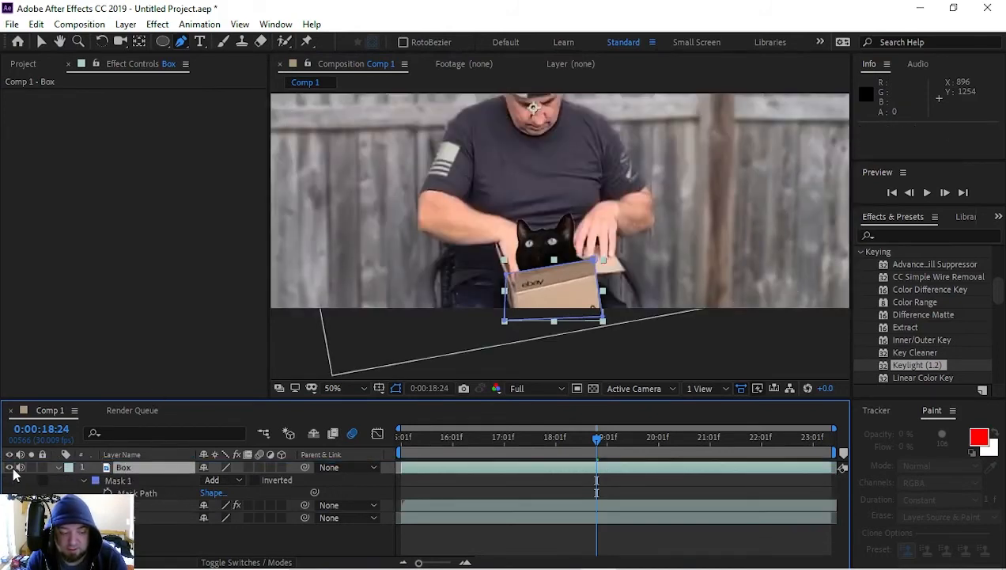
left_click(59, 468)
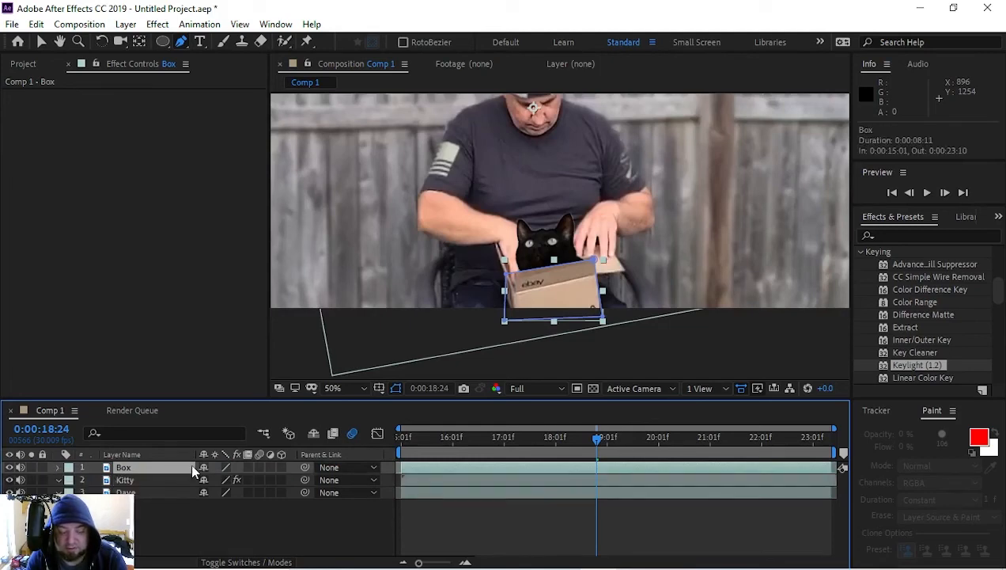
key("m")
key("m")
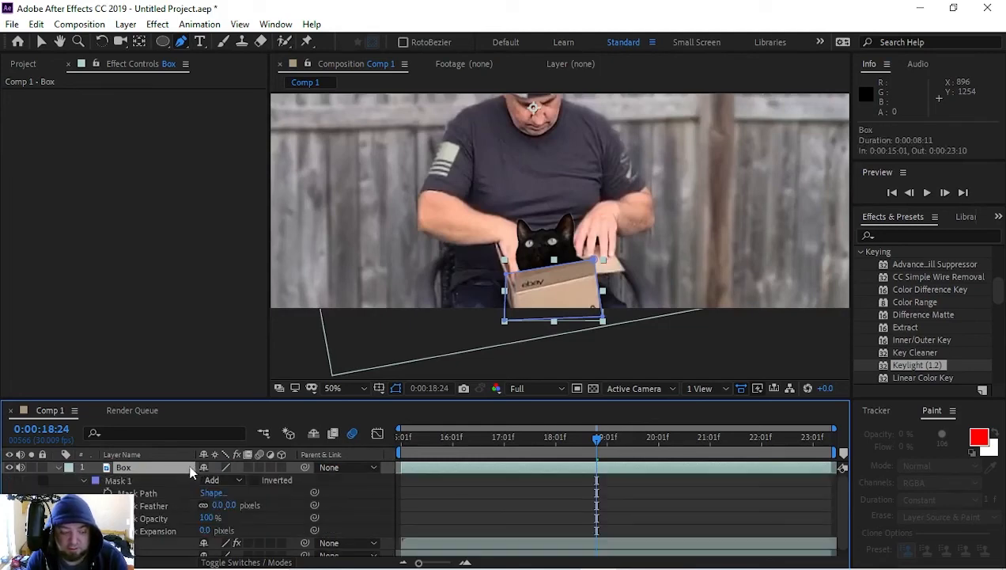
left_click(226, 504)
type("5")
key("Return")
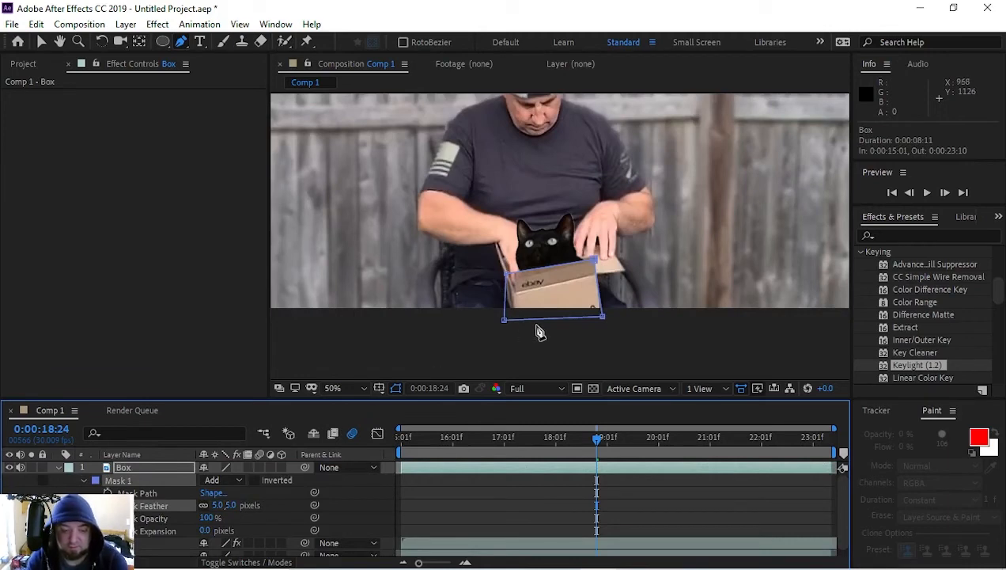
Step: Lower the Kitty layer fully inside the box at 0:00:18:24, with its Position keyframe at 1004, 950
left_click(60, 468)
left_click(127, 480)
key("p")
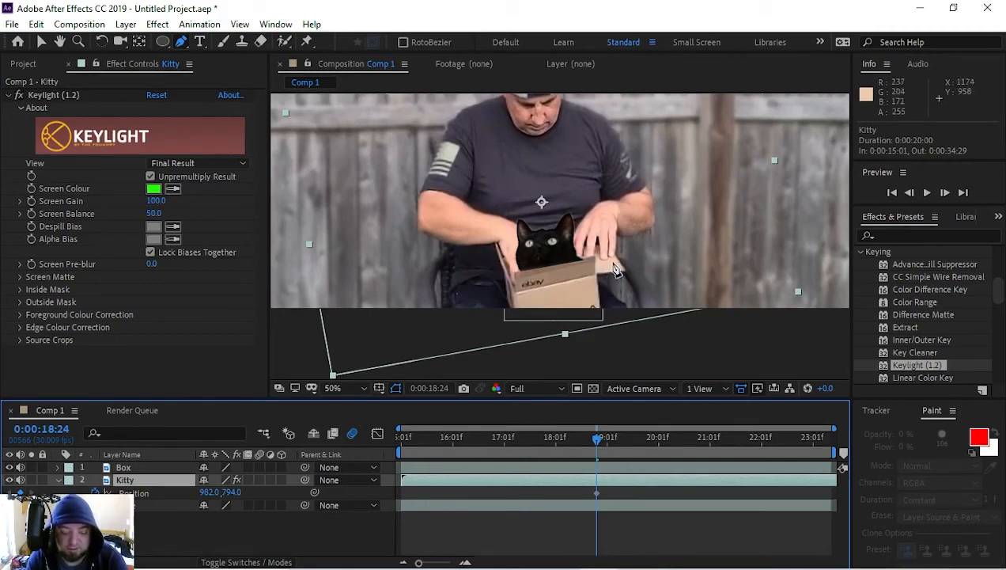
key("v")
left_click_drag(616, 270, 632, 309)
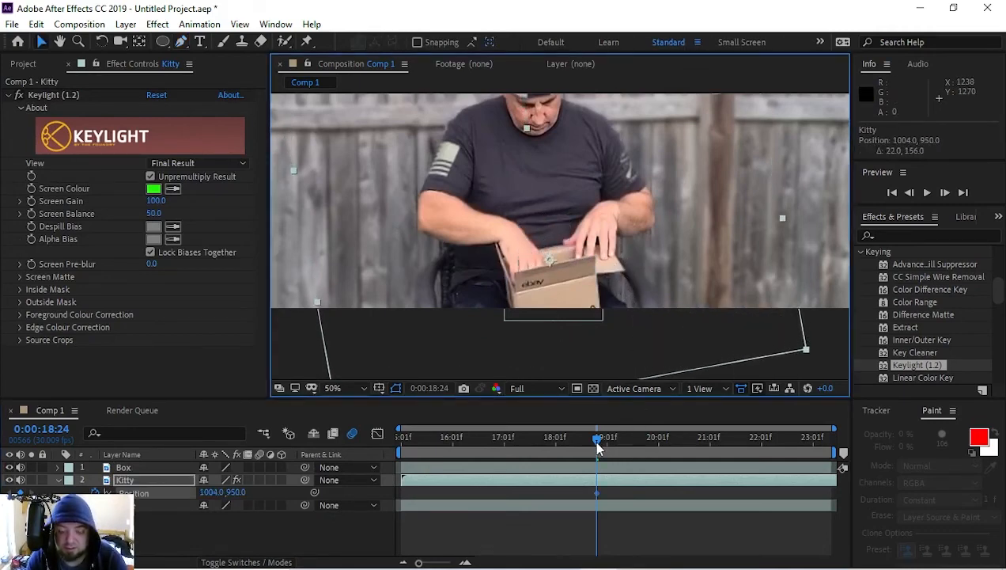
Step: Raise the cat's head above the box edge at 0:00:19:05, setting Kitty's Position keyframe to 988, 808
left_click_drag(599, 447, 617, 448)
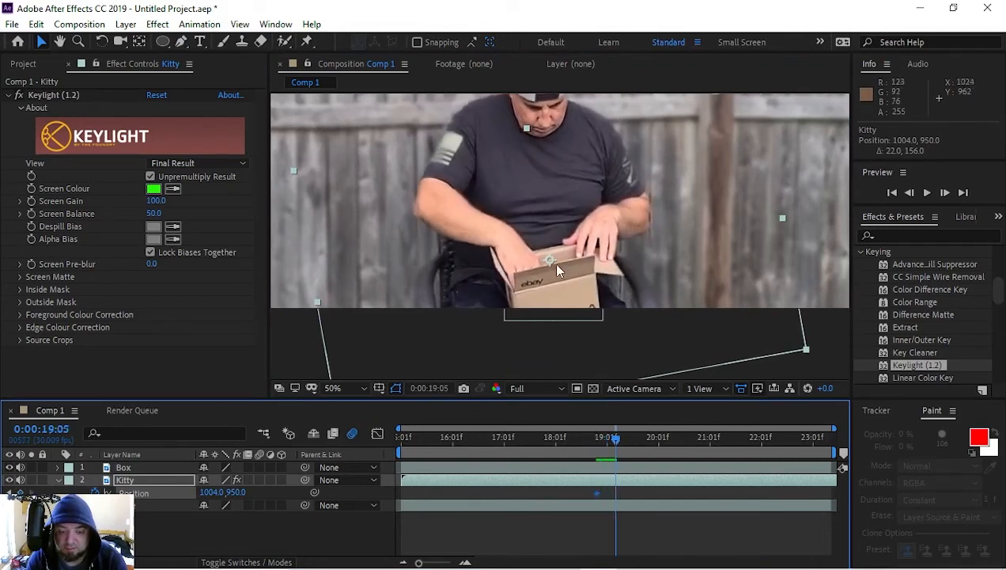
double_click(579, 362)
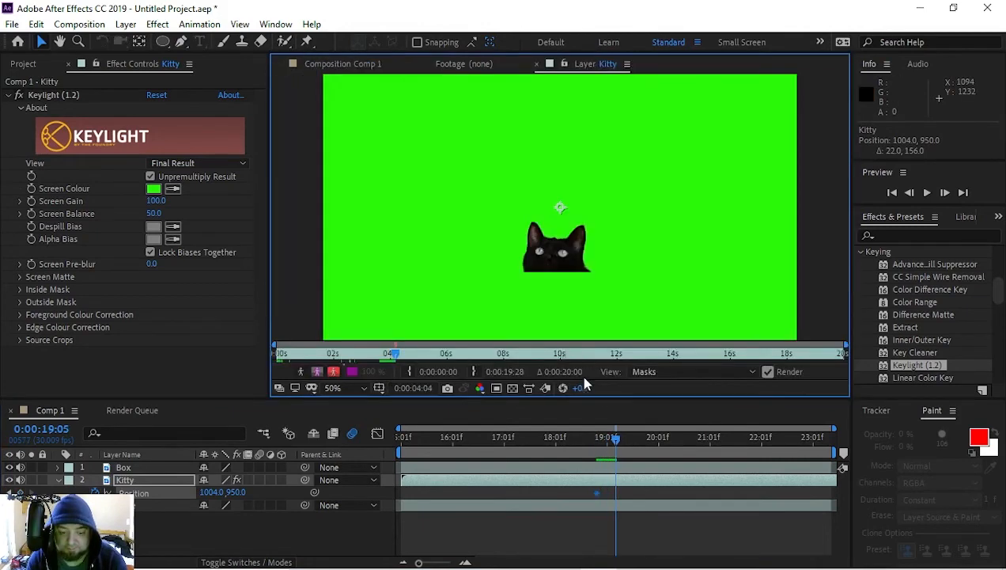
left_click(351, 67)
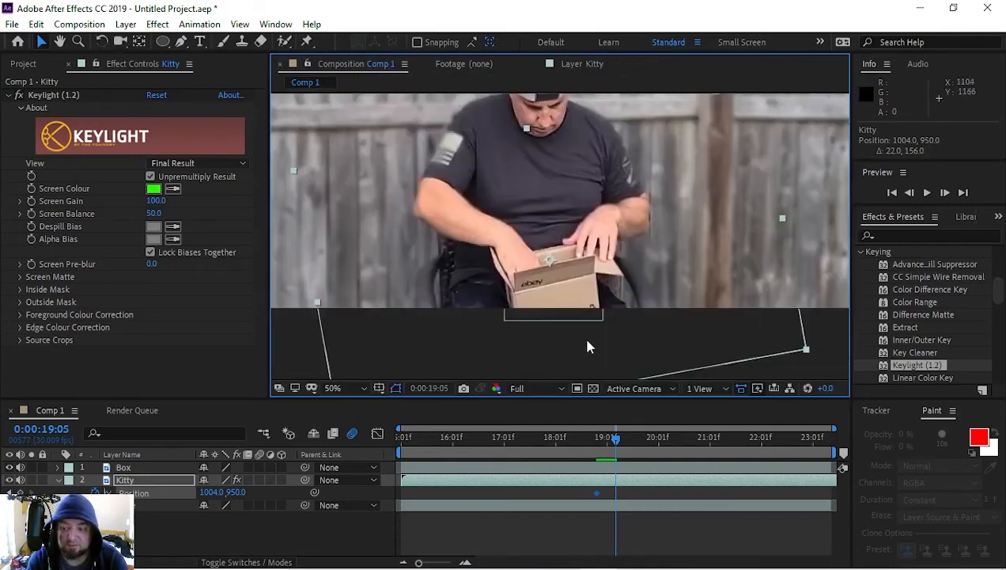
left_click_drag(587, 346, 580, 300)
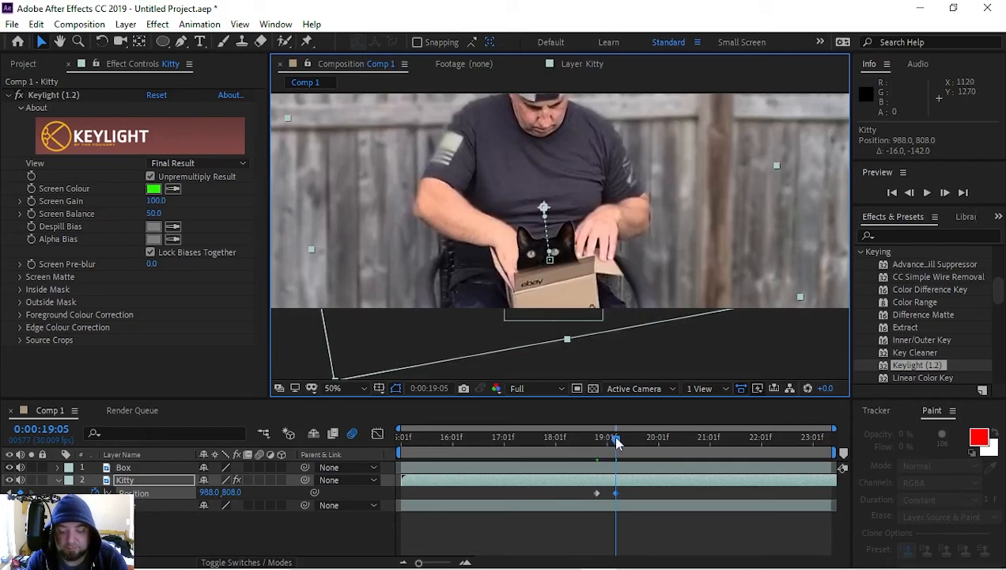
Step: Set the Box mask's feather to 2 pixels and hide the mask outline to check the edge up close
left_click_drag(617, 443, 617, 443)
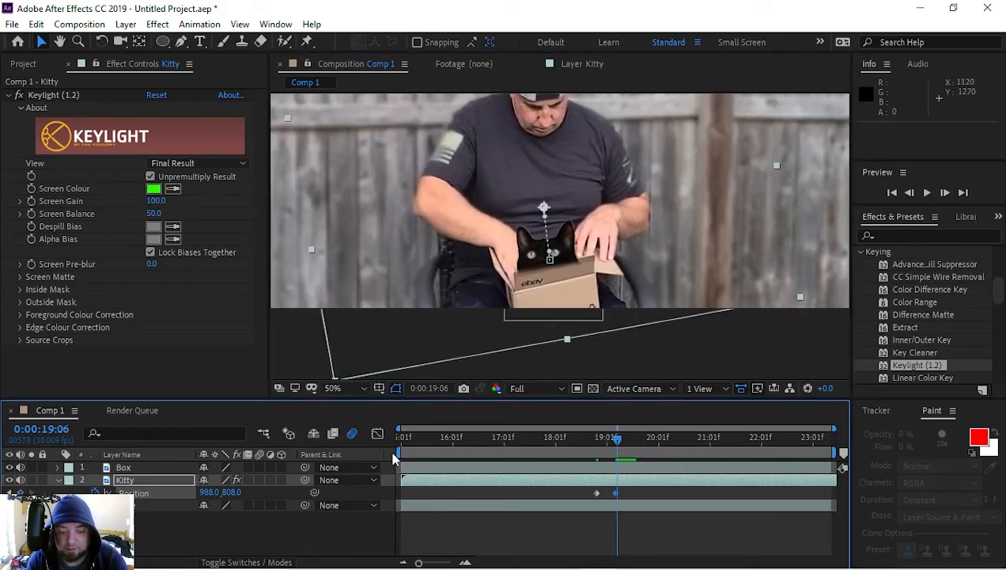
left_click(145, 465)
key("m")
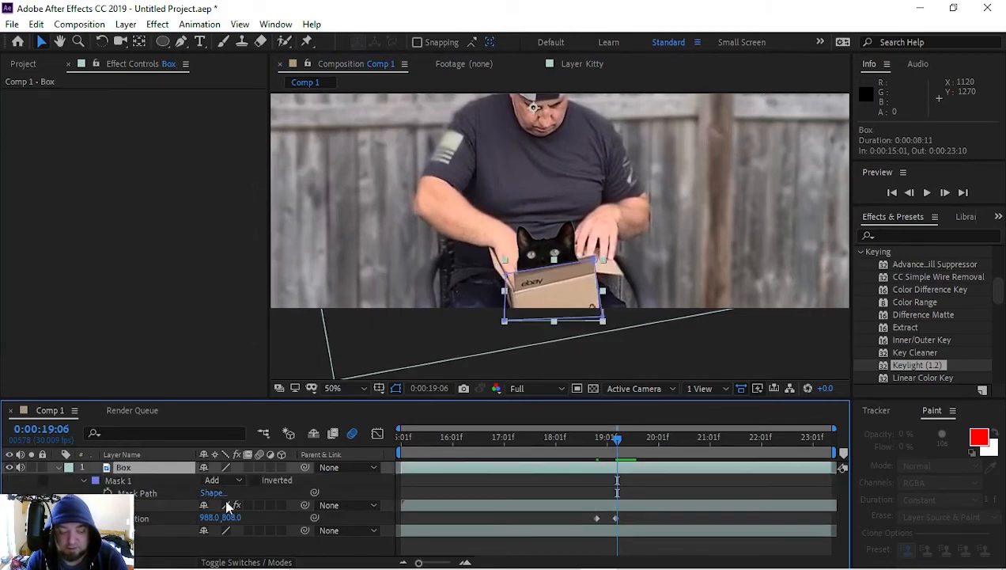
key("m")
key("m")
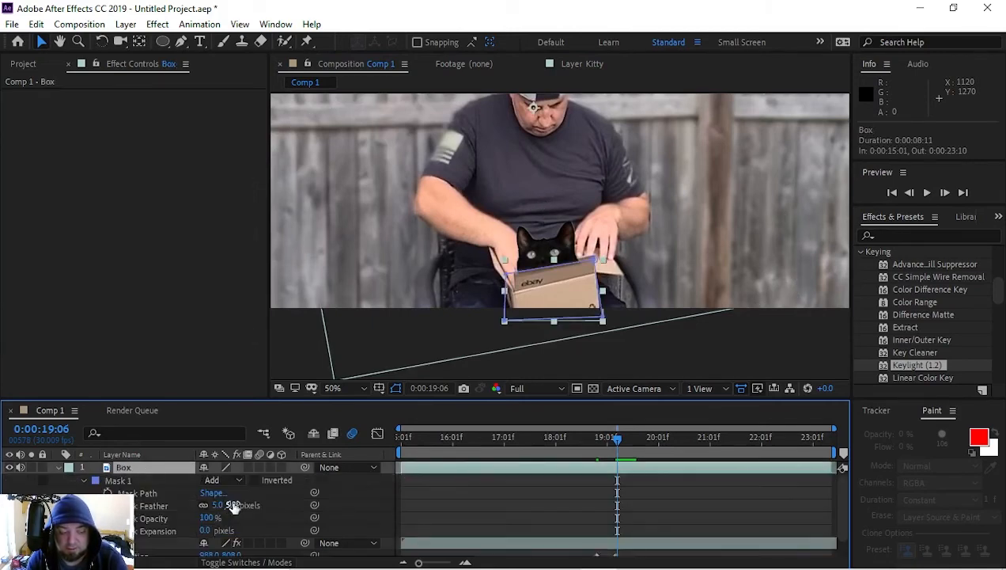
left_click(229, 507)
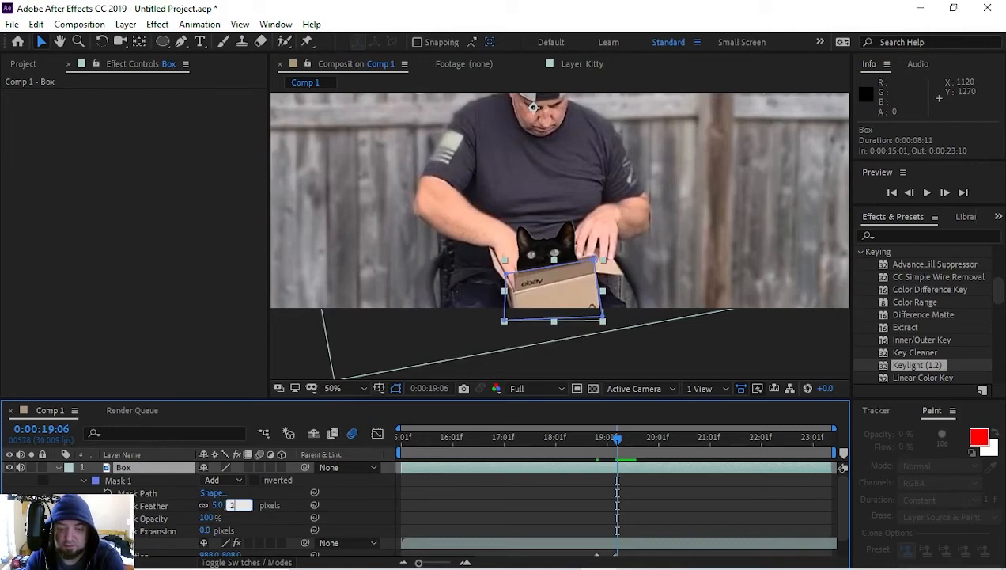
type("2")
key("Return")
left_click(396, 388)
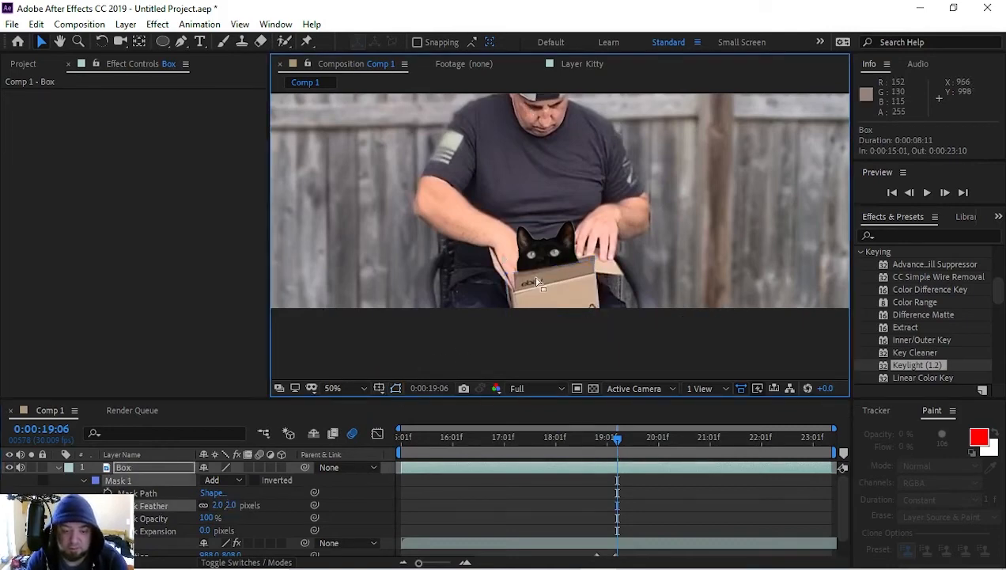
scroll(538, 291, "up", 1)
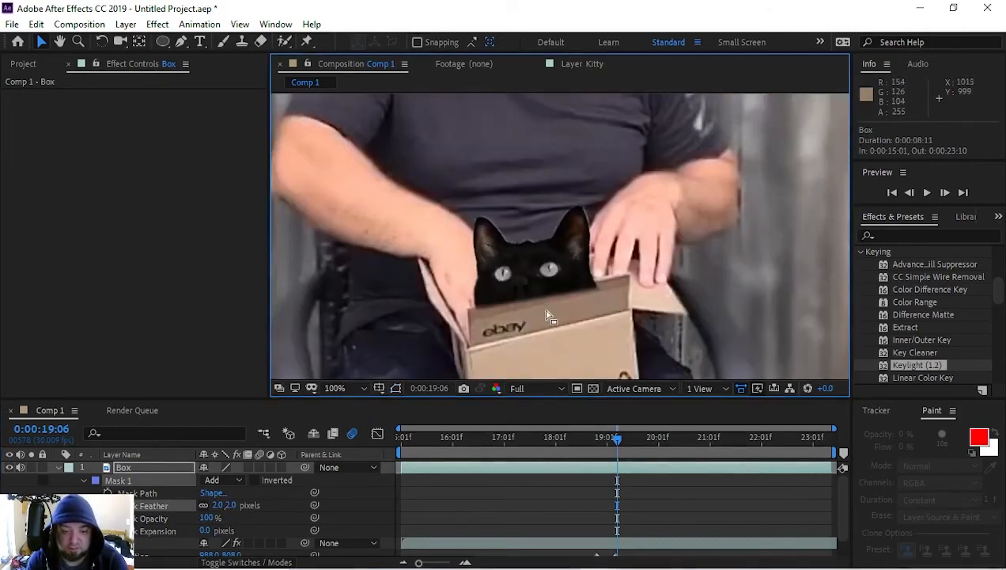
Step: Show the mask outline, fit its upper-right vertex to the box flap's corner, and enable Mask Path keyframing at 0:00:19:06
left_click(154, 471)
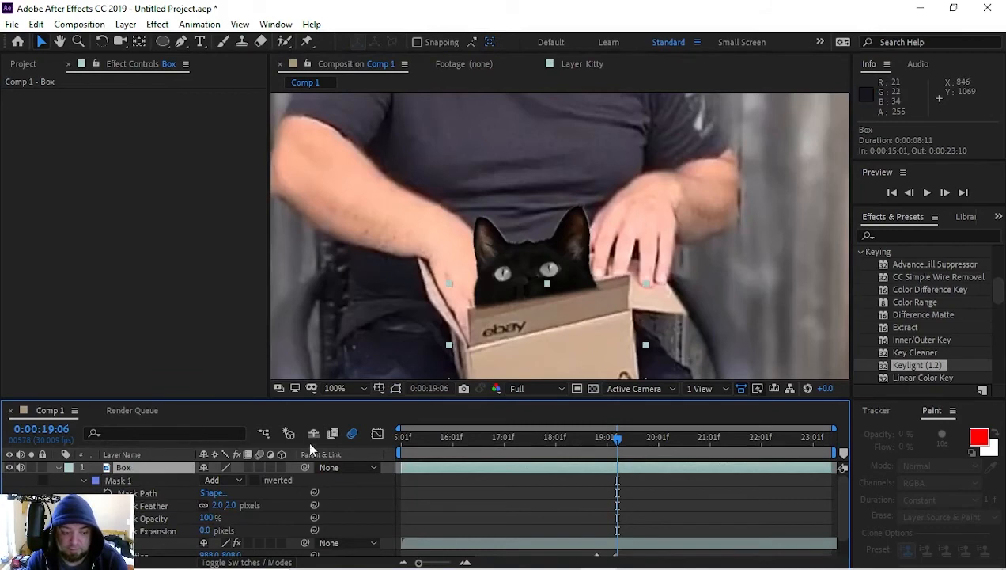
left_click(397, 388)
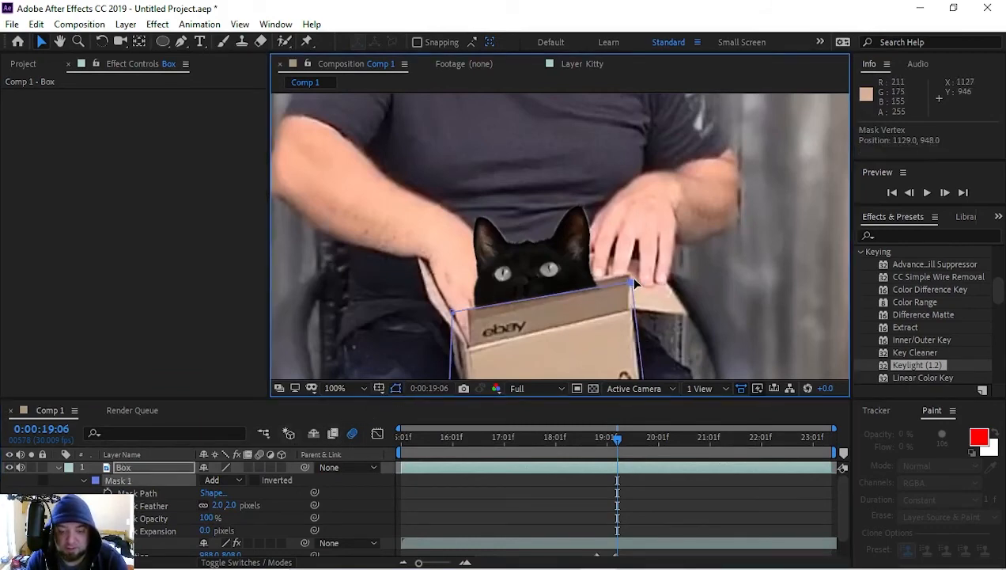
left_click_drag(633, 279, 628, 272)
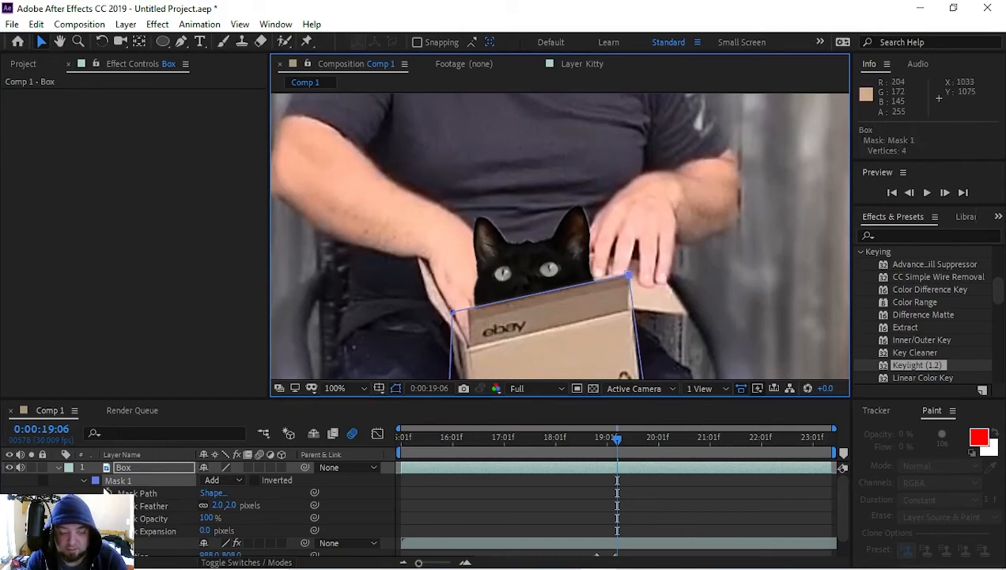
left_click(107, 492)
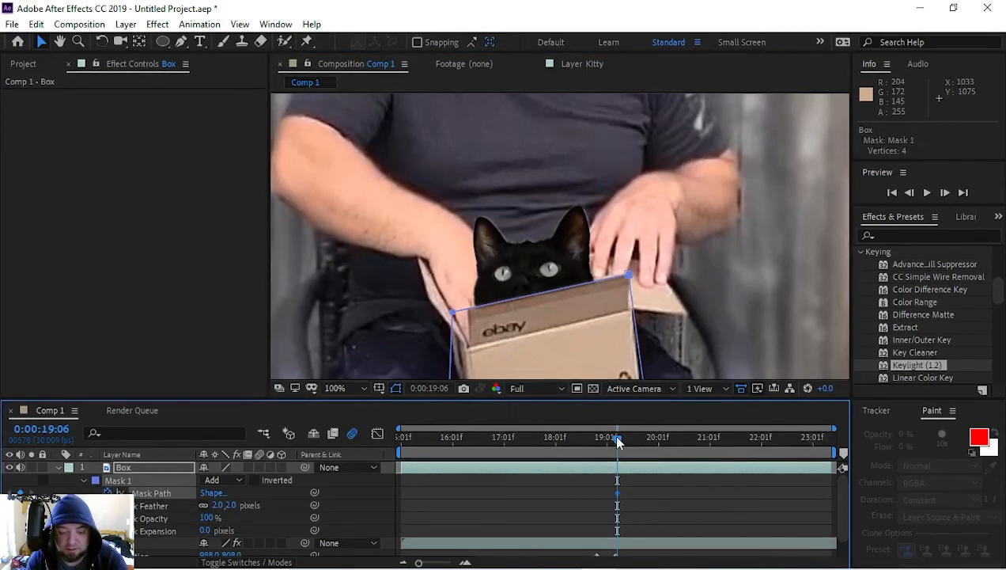
Step: Refit the Box mask's two upper vertices to the front flap's corners at 0:00:19:19
left_click_drag(618, 442, 639, 438)
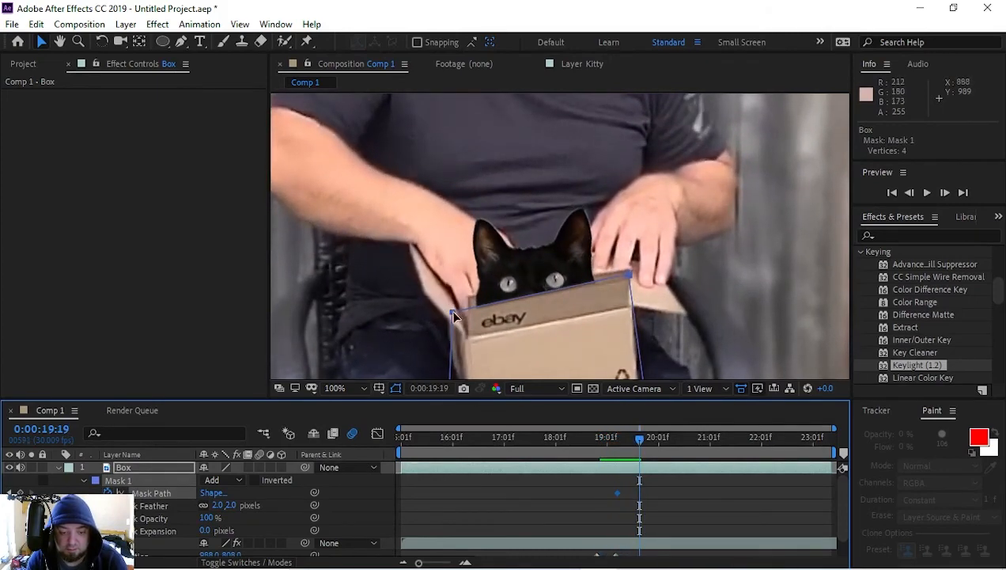
left_click_drag(454, 317, 461, 306)
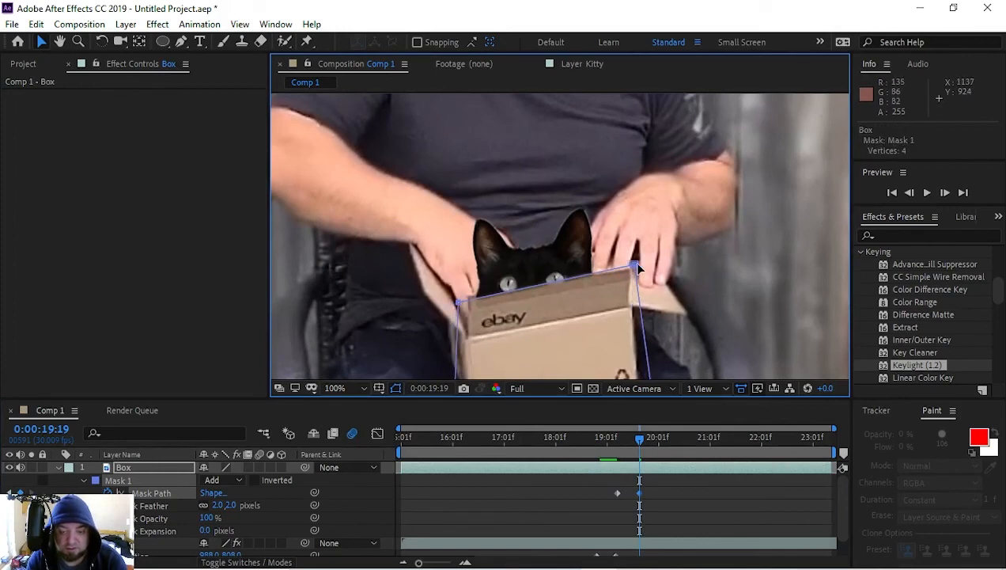
left_click_drag(639, 267, 637, 271)
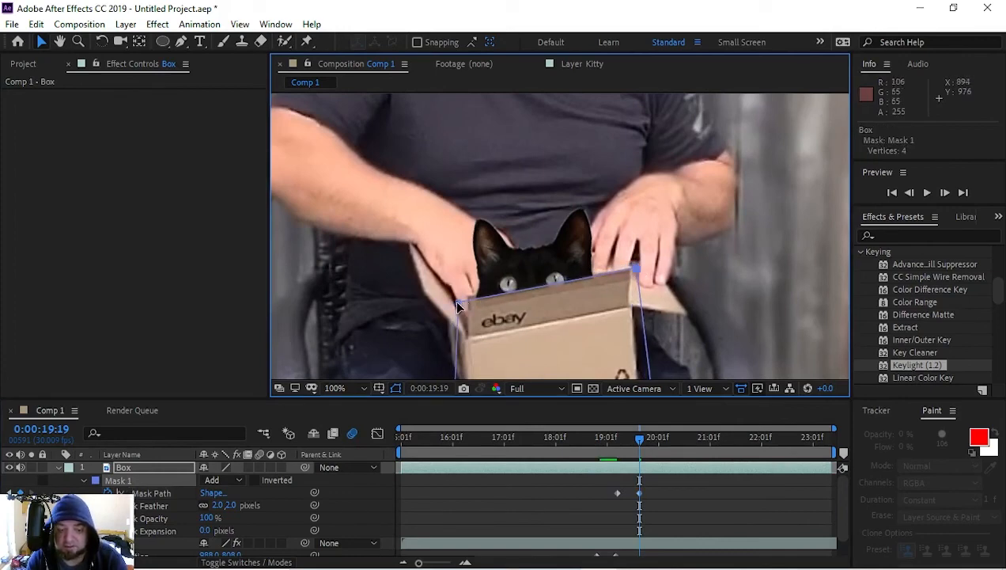
left_click_drag(456, 301, 464, 301)
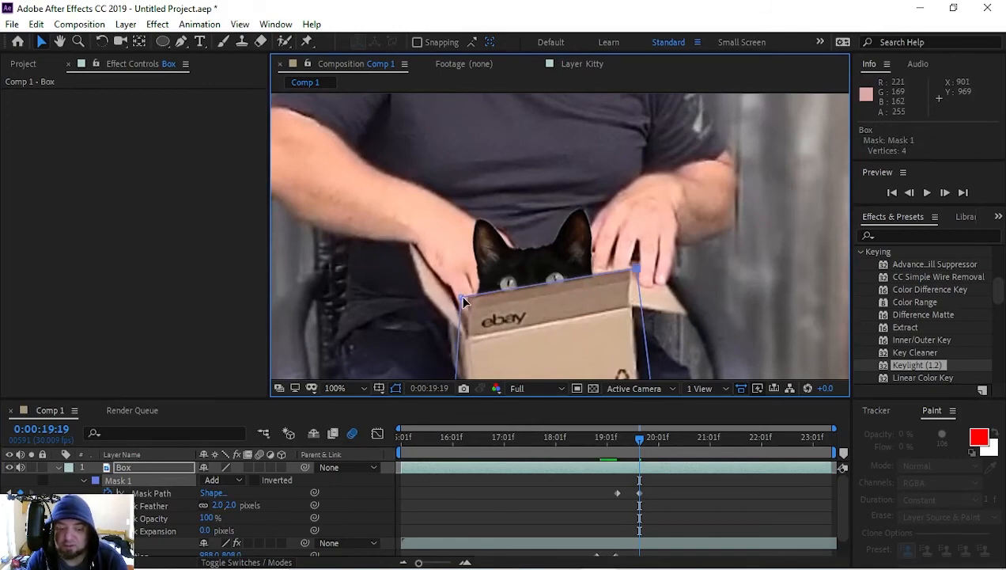
left_click_drag(463, 298, 464, 301)
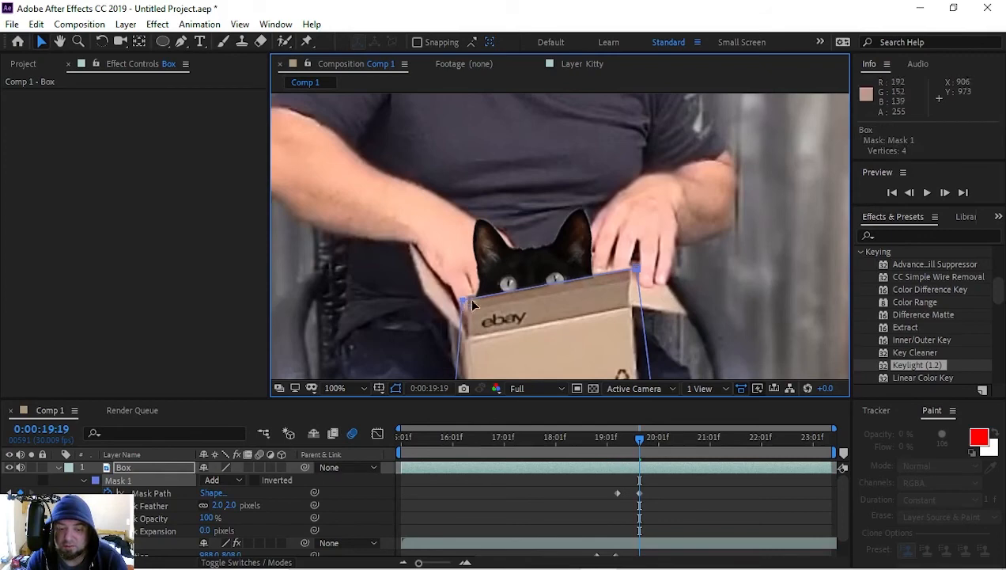
Step: Raise the Box mask's upper vertices to match the front flap's edge at 0:00:19:29
left_click_drag(642, 451, 657, 447)
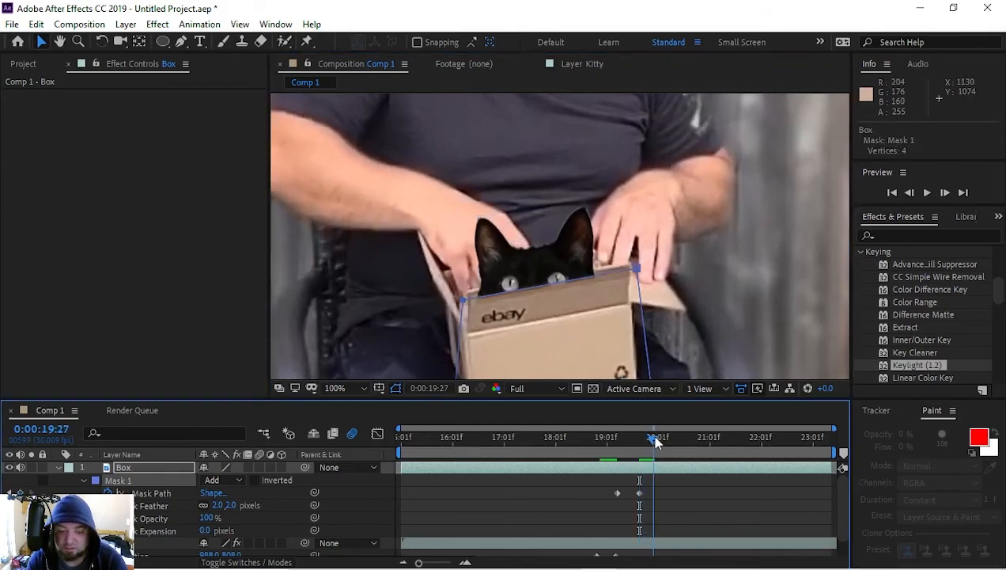
left_click_drag(463, 302, 459, 290)
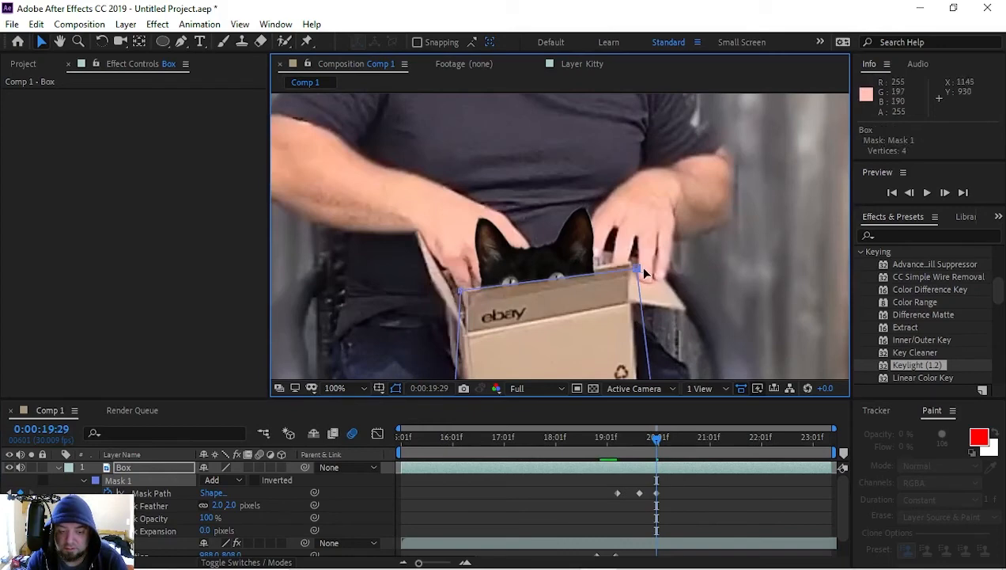
left_click_drag(636, 269, 637, 264)
Step: Hold Kitty's Position with a keyframe at 0:00:19:24, and lower the cat into the box by 0:00:20:02 at 1014, 917
mouse_move(662, 441)
left_mouse_down()
mouse_move(675, 439)
mouse_move(653, 440)
left_mouse_up()
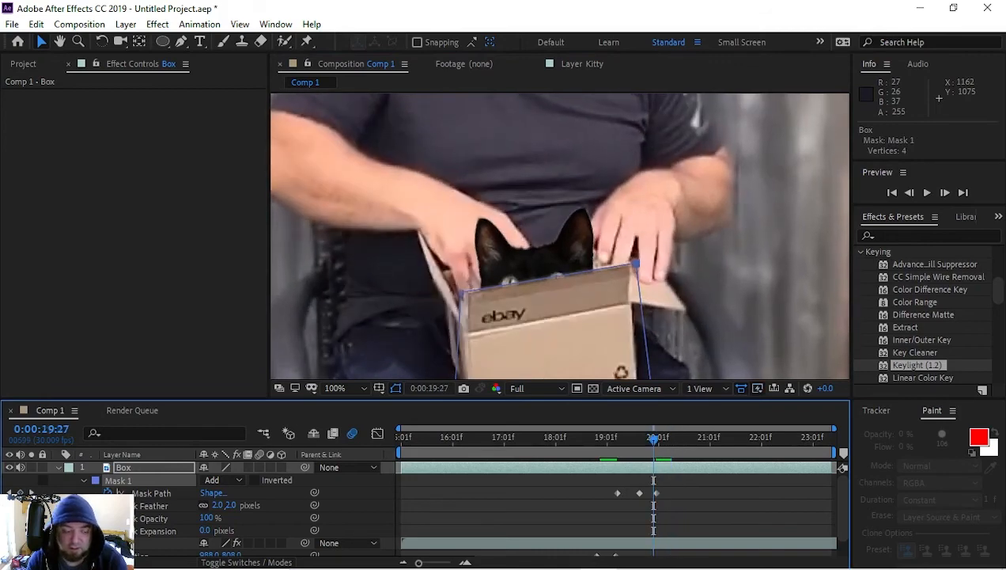
left_click(57, 466)
left_click(123, 479)
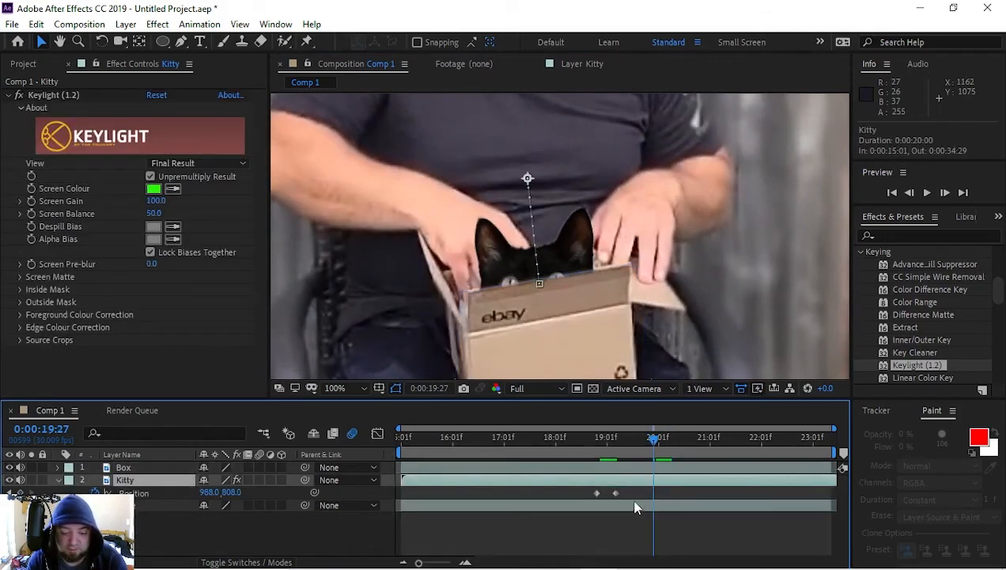
left_click_drag(654, 439, 651, 442)
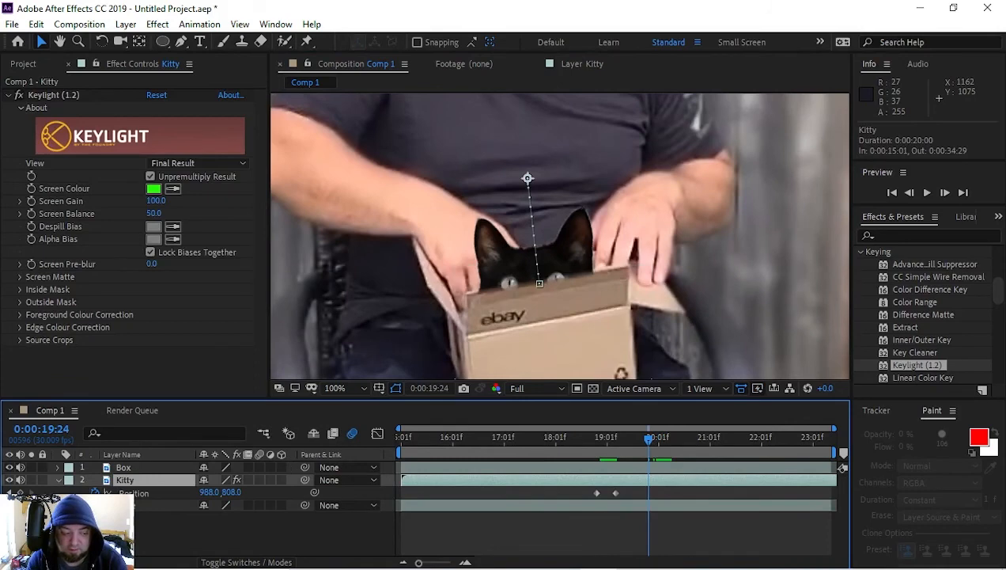
left_click(20, 492)
left_click_drag(651, 445, 661, 443)
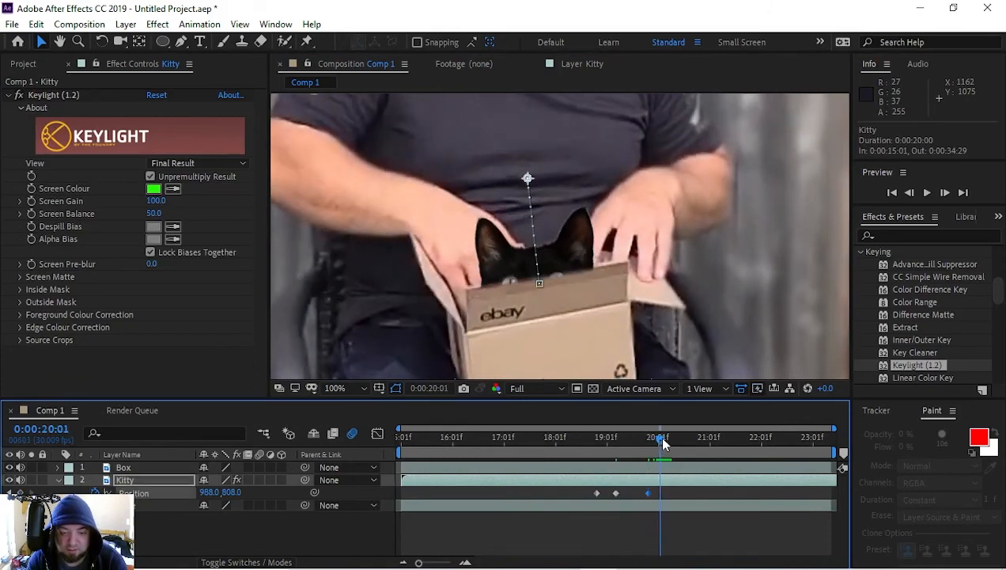
left_click_drag(562, 322, 578, 392)
Step: Split the Kitty layer at 0:00:20:02 and delete the part that follows
left_click(677, 481)
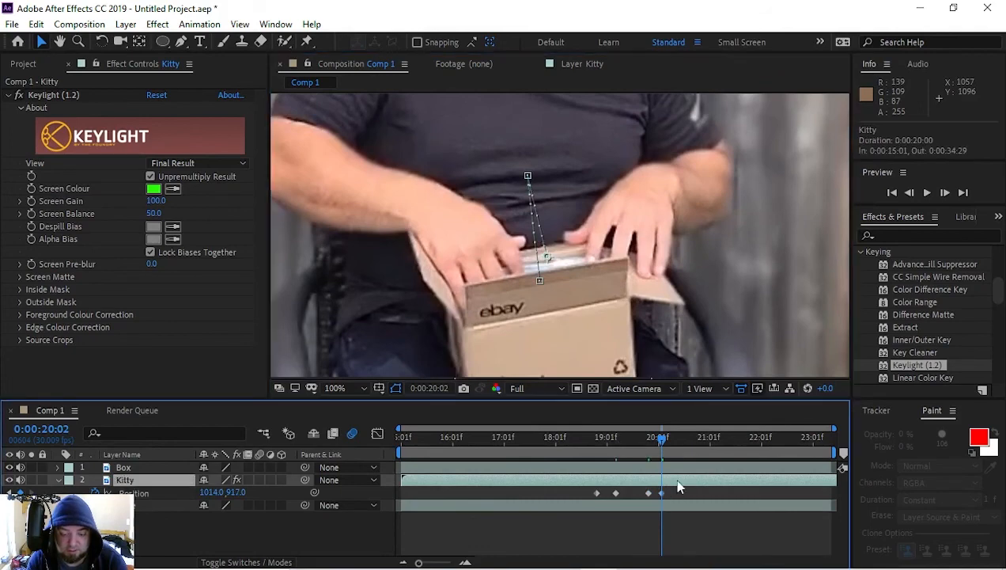
key("ctrl+shift+d")
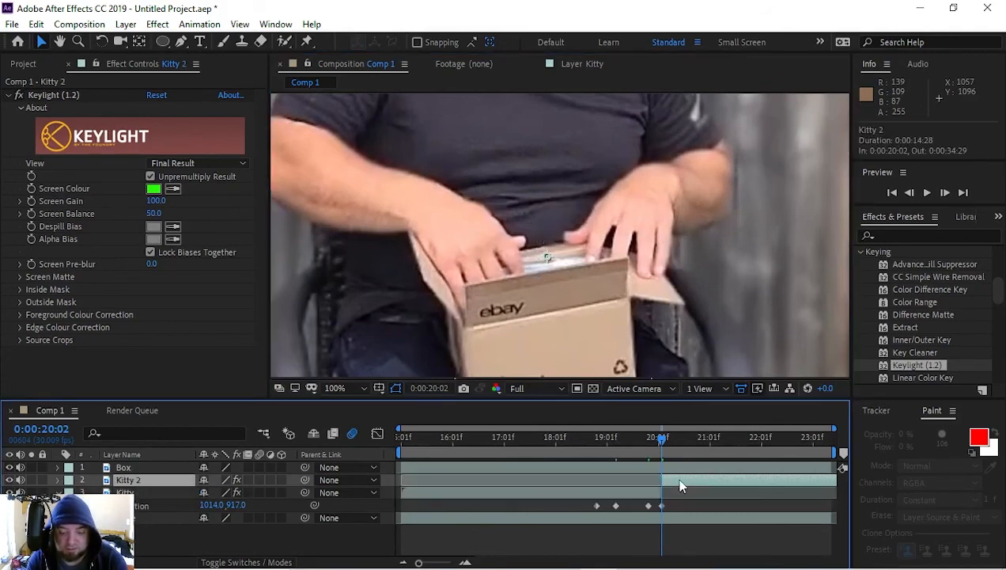
key("ctrl+z")
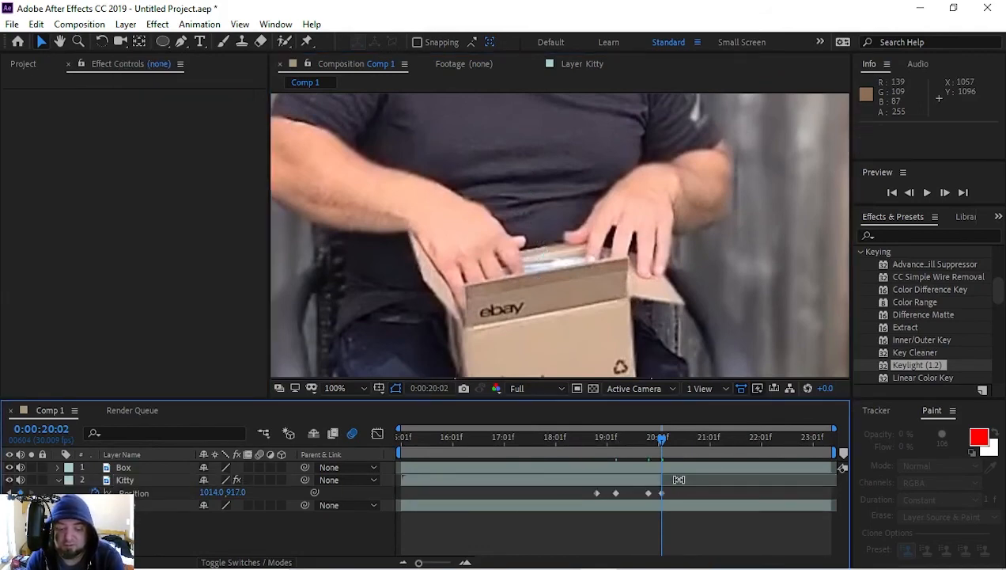
Step: Preview the cat's rise and drop behind the box front from 0:00:15:14
left_click_drag(658, 445, 425, 443)
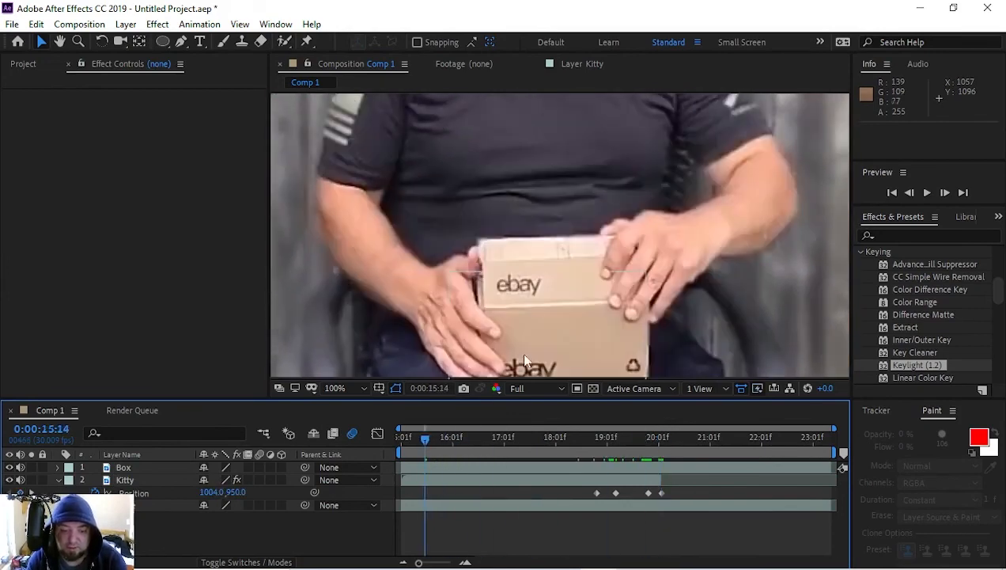
scroll(529, 340, "down", 2)
key("space")
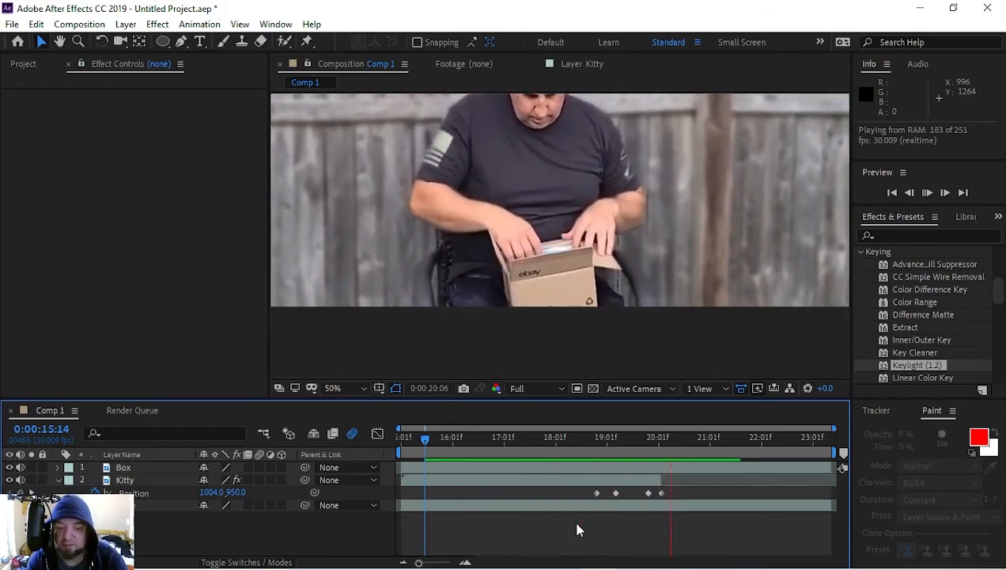
key("space")
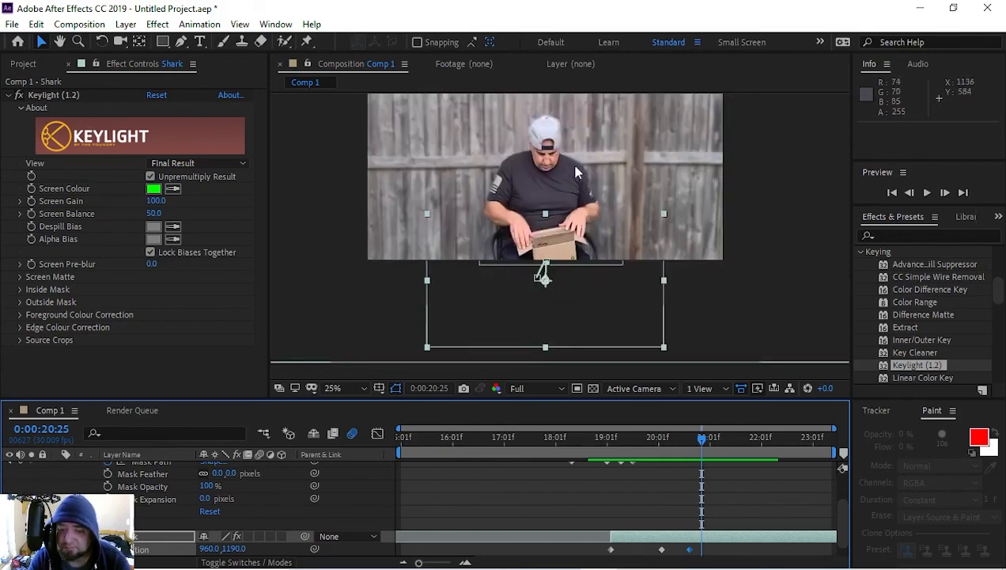
Step: Undo the accidental shift of the backyard footage and examine the man's head up close at 0:00:20:25
left_click(567, 202)
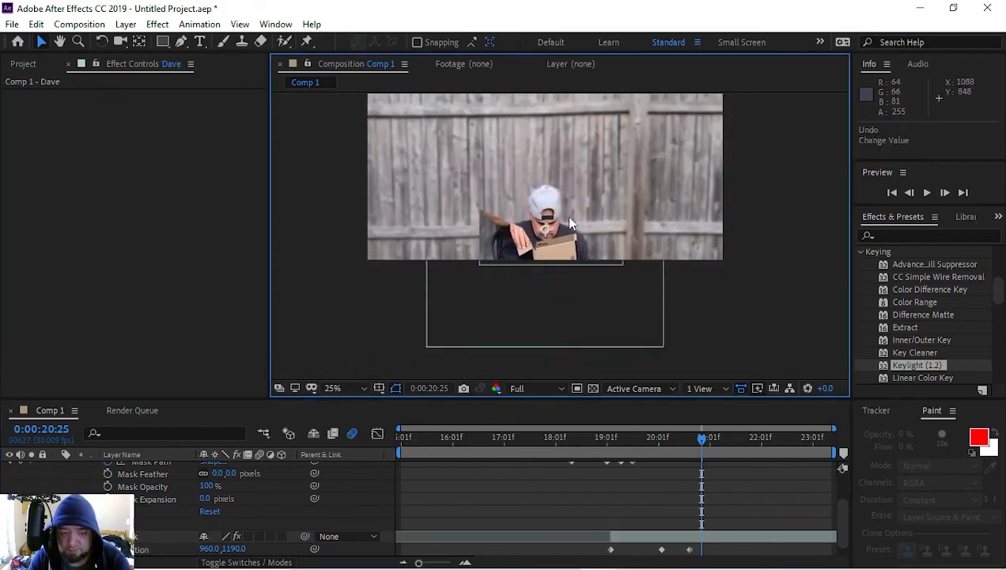
key("ctrl+z")
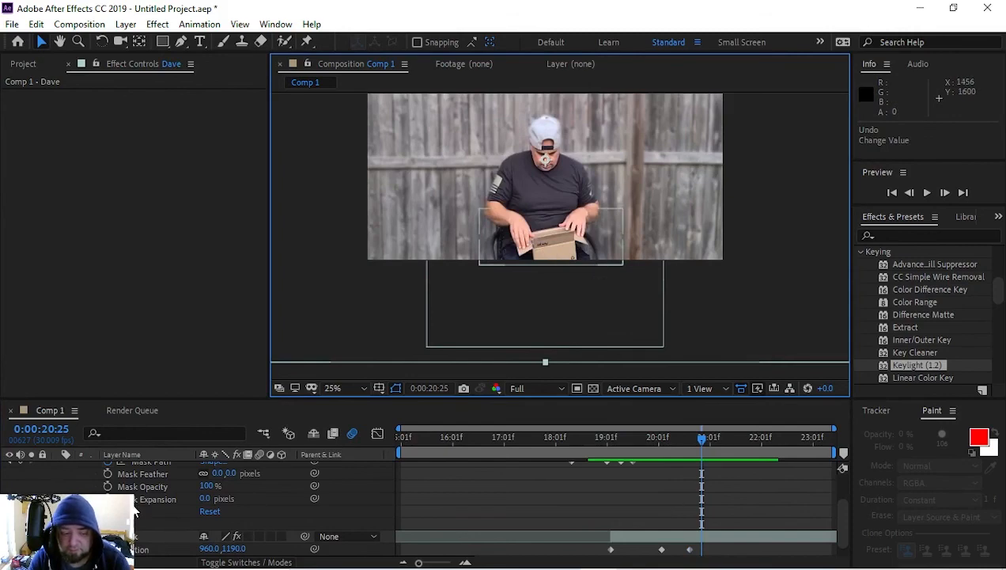
scroll(561, 267, "up", 4)
left_click_drag(561, 268, 652, 533)
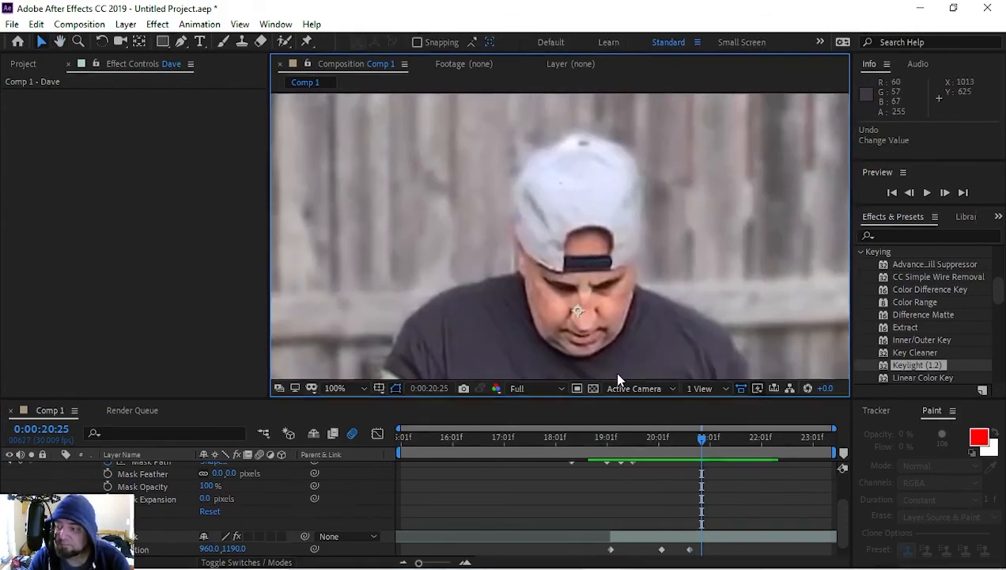